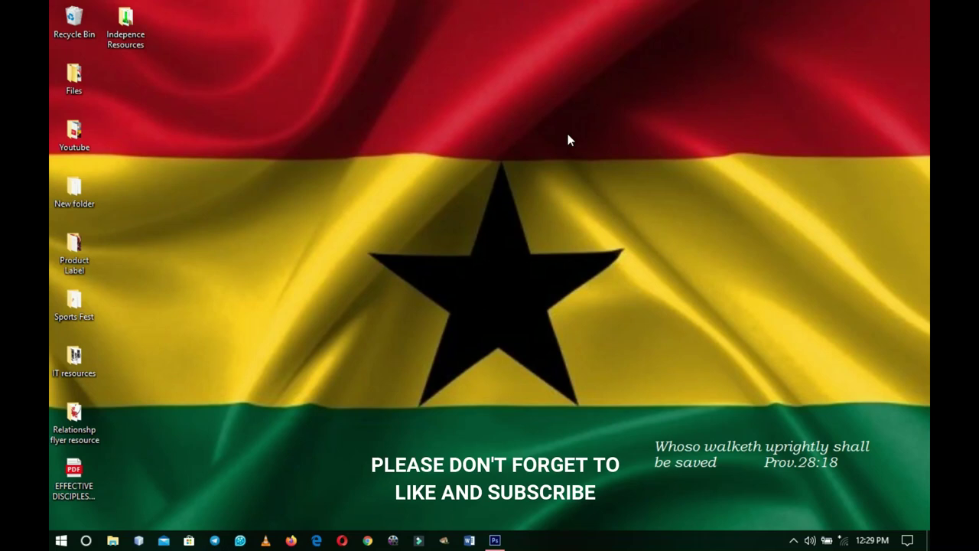
Create a new 4 by 4 inch document at 300 pixels/inch in RGB Color with a white background.
{"action": "left_click", "coordinate": [113, 541]}
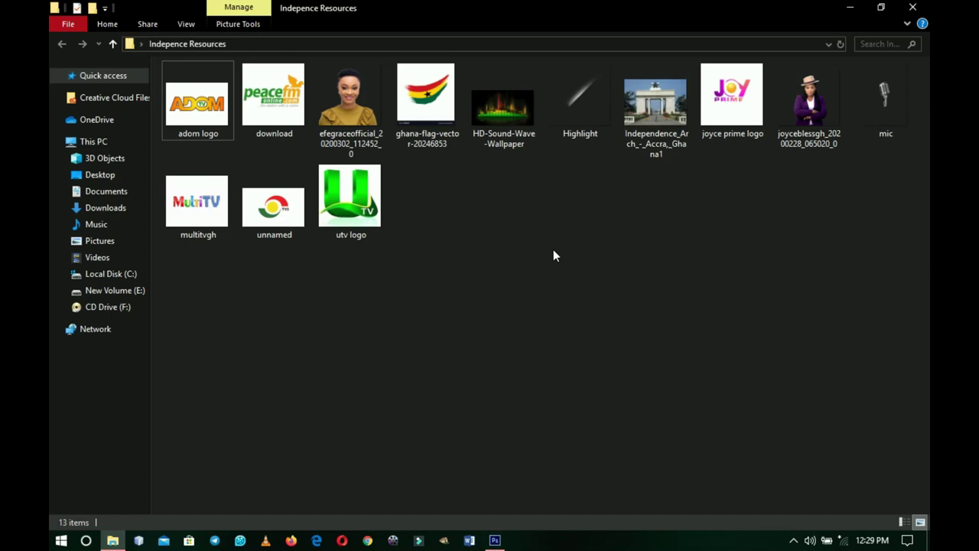
{"action": "key", "text": "alt+Tab"}
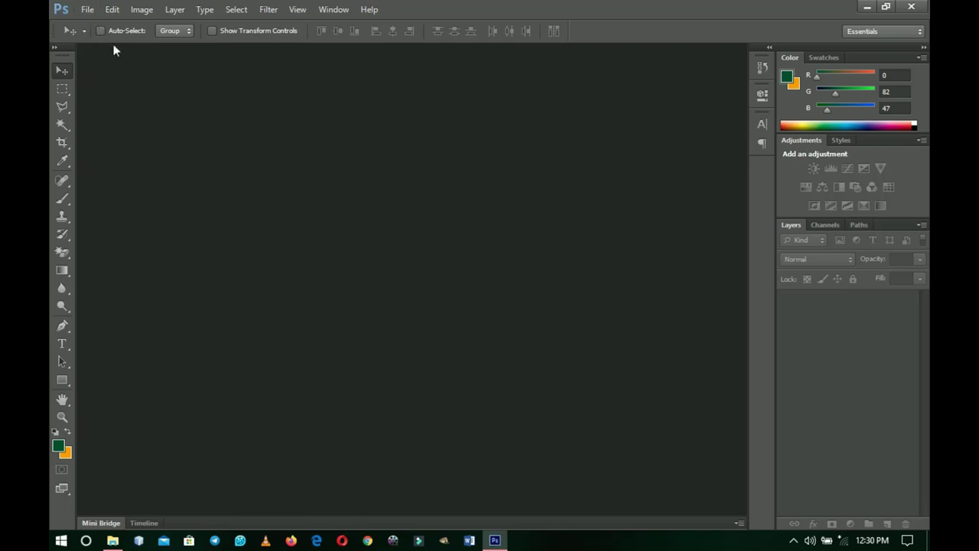
{"action": "left_click", "coordinate": [87, 9]}
{"action": "left_click", "coordinate": [137, 24]}
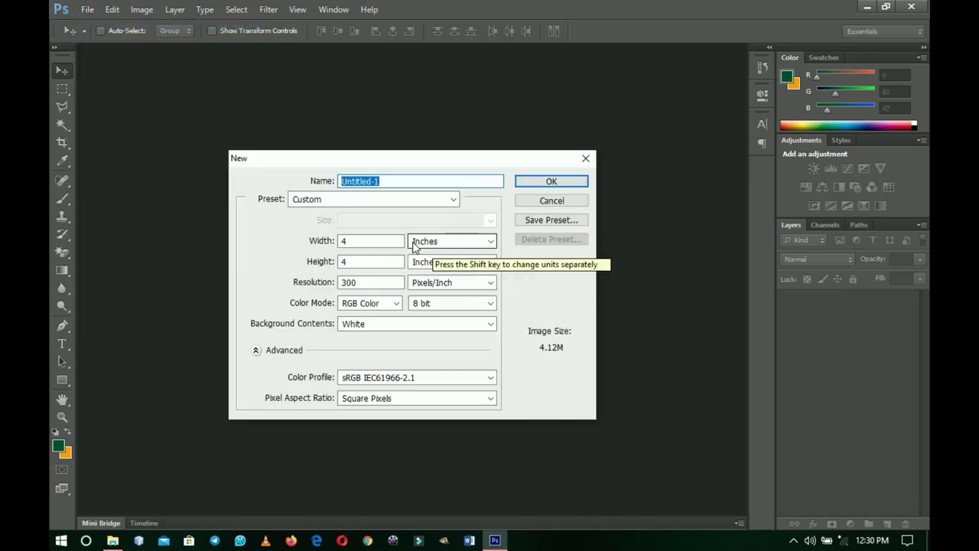
{"action": "left_click", "coordinate": [361, 245]}
{"action": "key", "text": "Tab"}
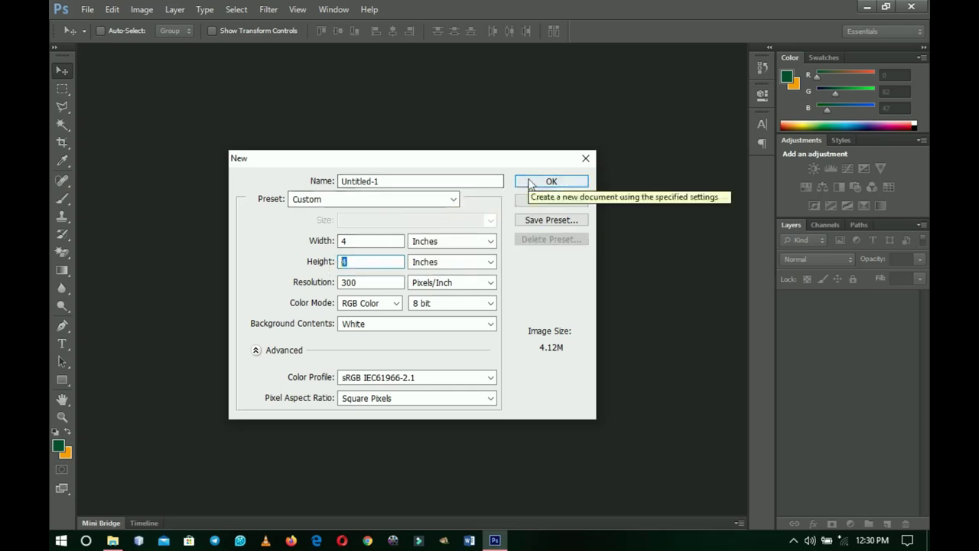
{"action": "left_click", "coordinate": [531, 184]}
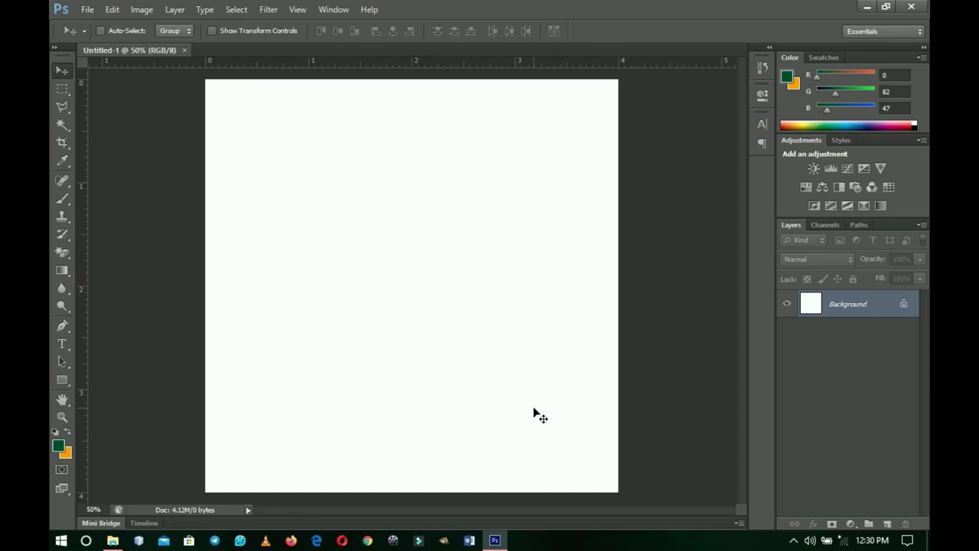
Add a Solid Color fill layer in dark green 00522f above the background.
{"action": "left_click", "coordinate": [850, 524]}
{"action": "left_click", "coordinate": [774, 227]}
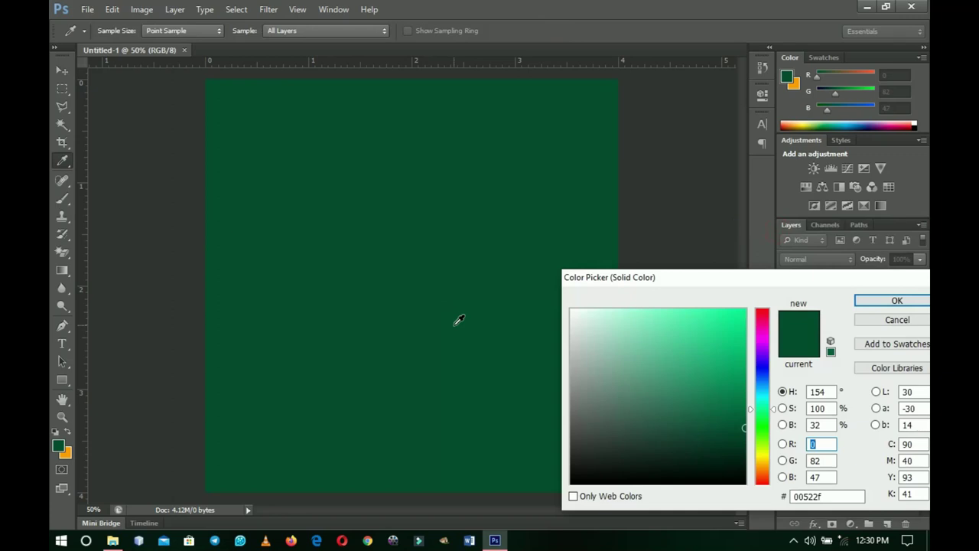
{"action": "left_click", "coordinate": [714, 320]}
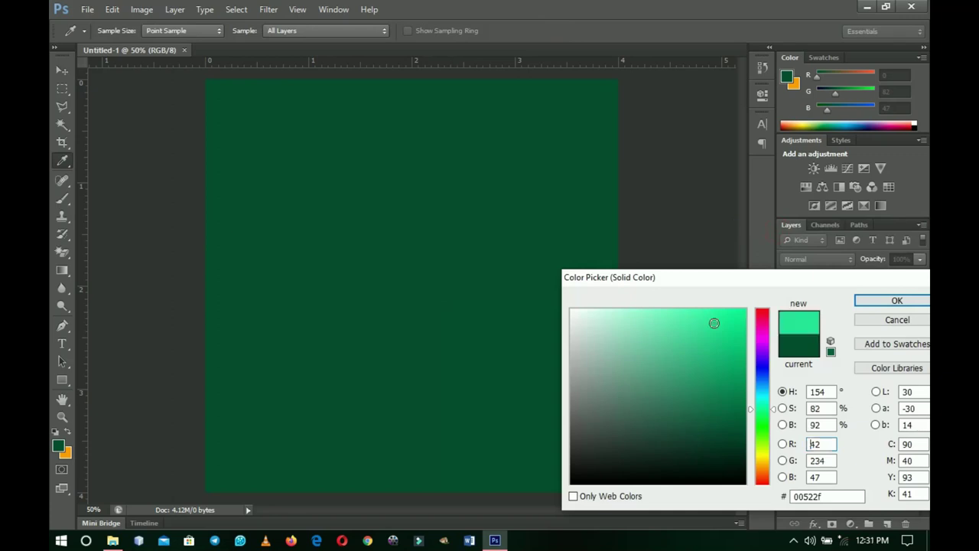
{"action": "left_click", "coordinate": [667, 366]}
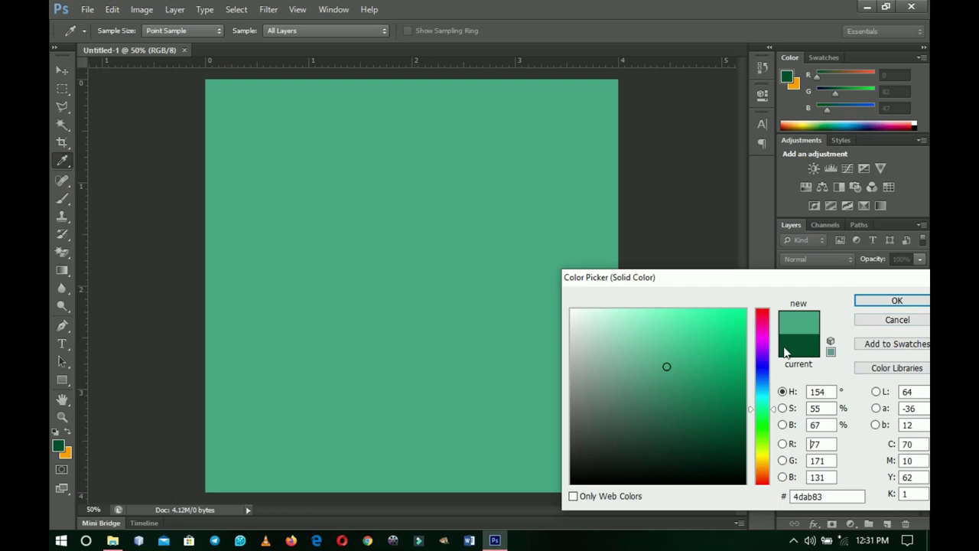
{"action": "left_click", "coordinate": [799, 350]}
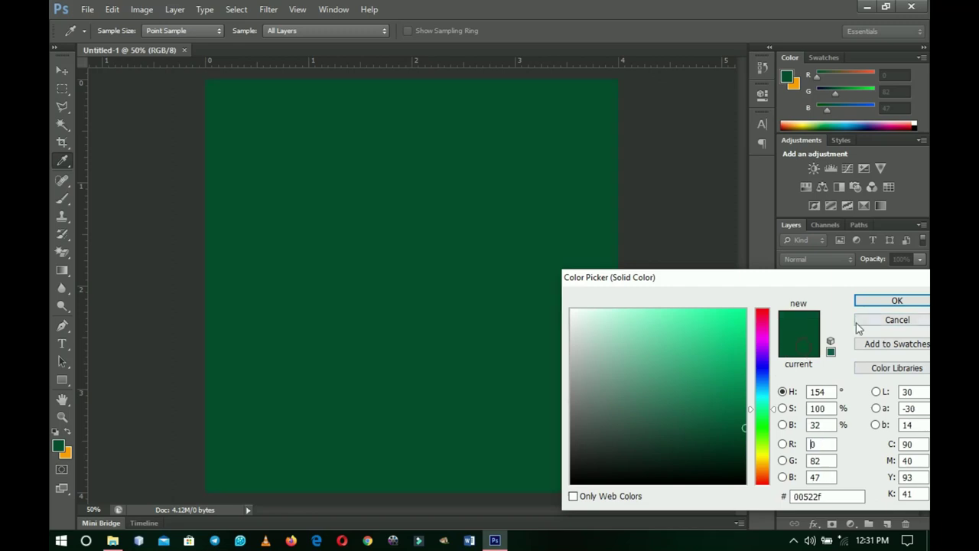
{"action": "left_click", "coordinate": [893, 301]}
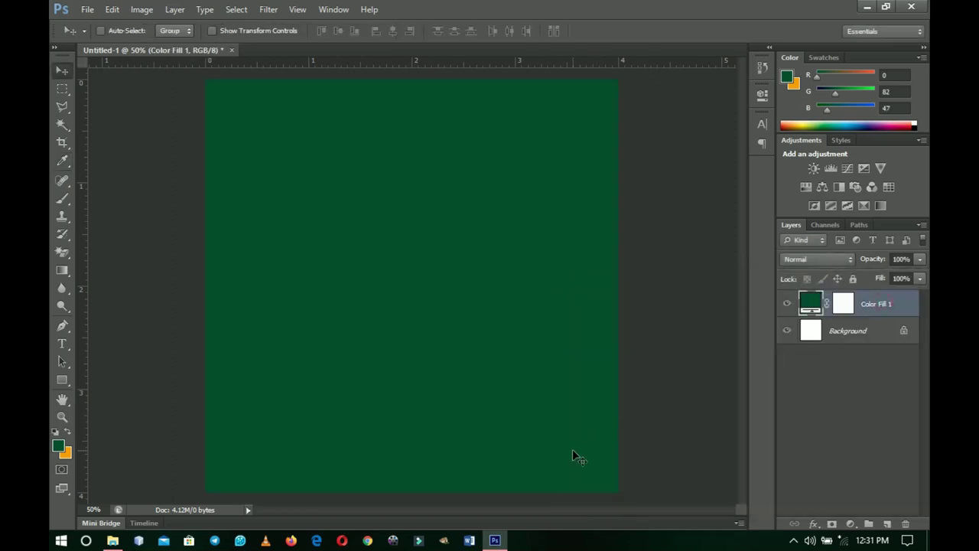
Place the Independence Arch photo from the Indepence Resources folder, scale it to about 11.96%, and move it up to the canvas's upper edge.
{"action": "left_click", "coordinate": [113, 540]}
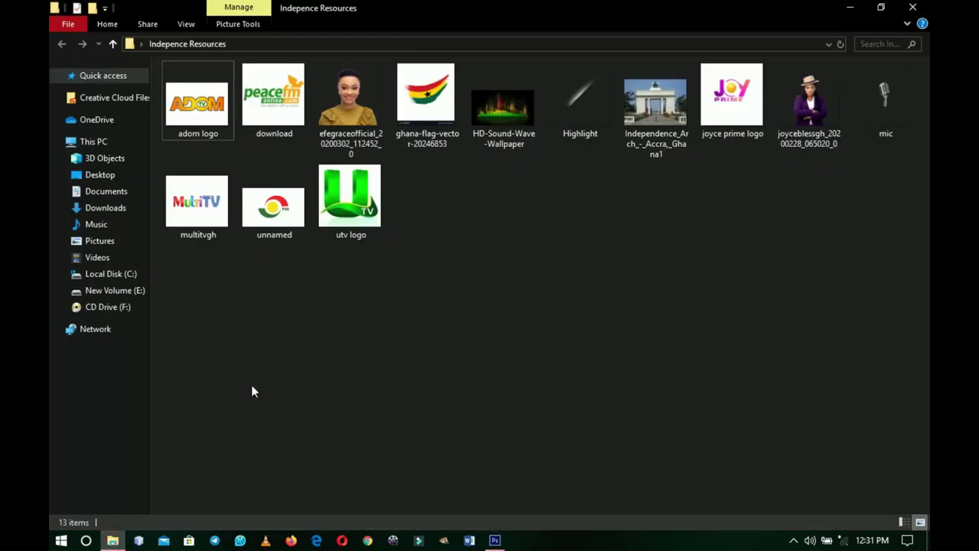
{"action": "left_click", "coordinate": [654, 140]}
{"action": "left_click_drag", "start_coordinate": [655, 140], "coordinate": [458, 316]}
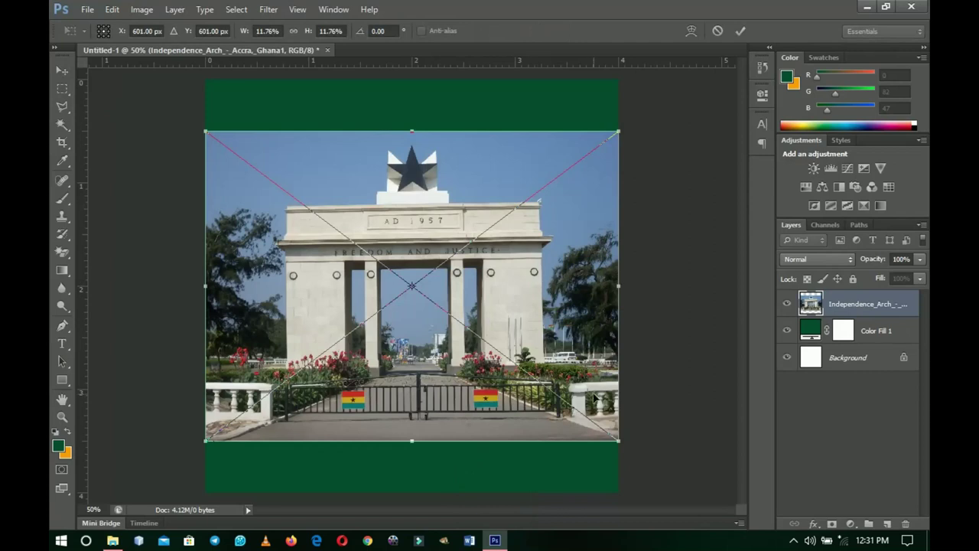
{"action": "left_click_drag", "start_coordinate": [619, 442], "coordinate": [622, 444]}
{"action": "key", "text": "Return"}
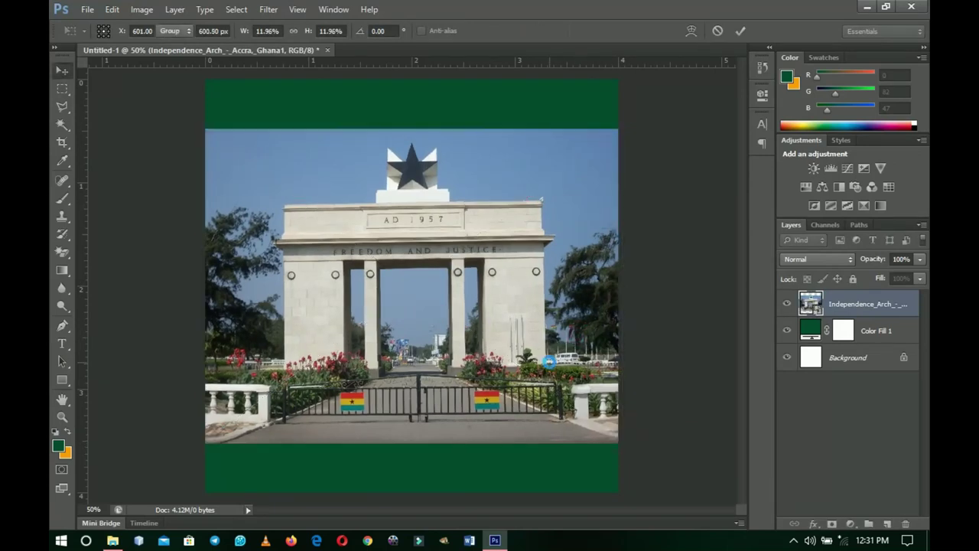
{"action": "left_click_drag", "start_coordinate": [543, 367], "coordinate": [529, 322]}
Rasterize the Independence Arch photo layer and desaturate it to black and white.
{"action": "right_click", "coordinate": [855, 303]}
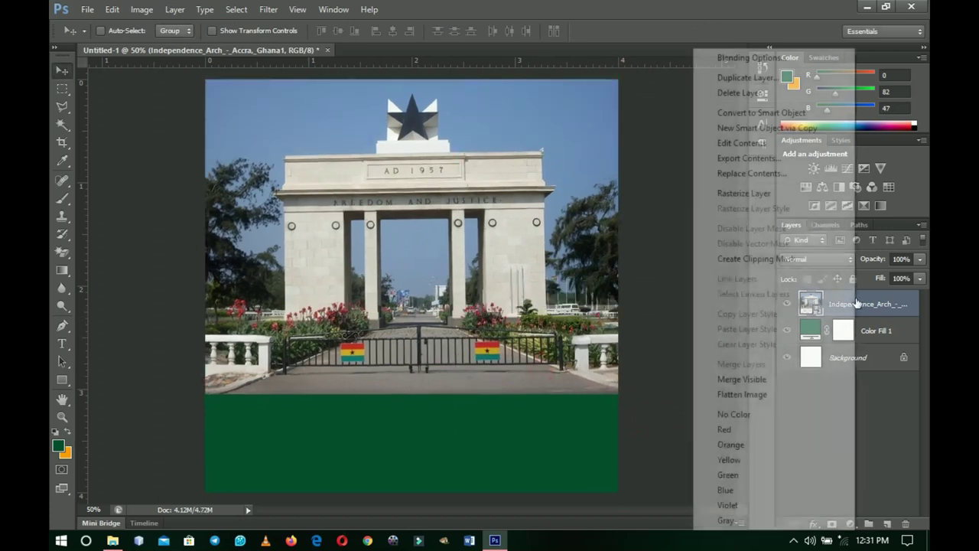
{"action": "left_click", "coordinate": [741, 195]}
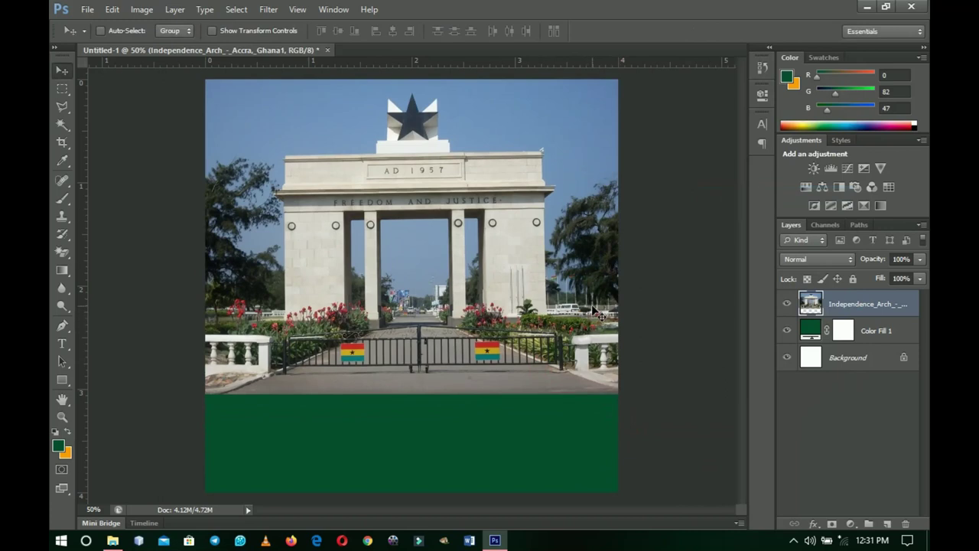
{"action": "key", "text": "ctrl+shift+u"}
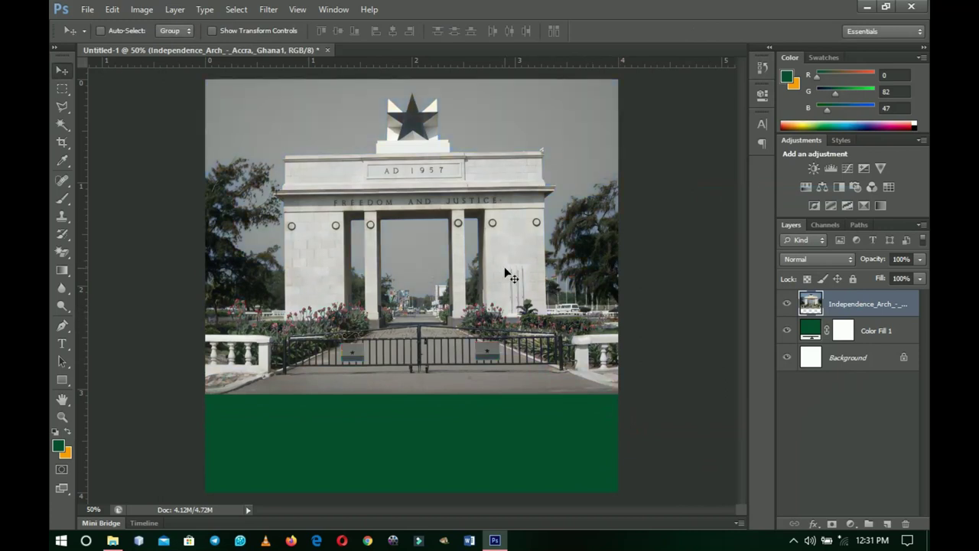
{"action": "left_click", "coordinate": [142, 9]}
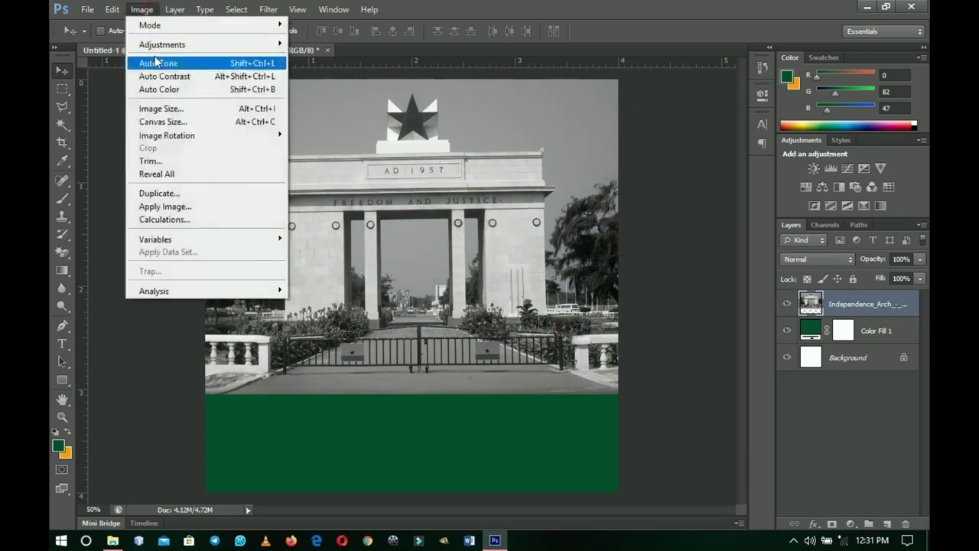
{"action": "mouse_move", "coordinate": [221, 45]}
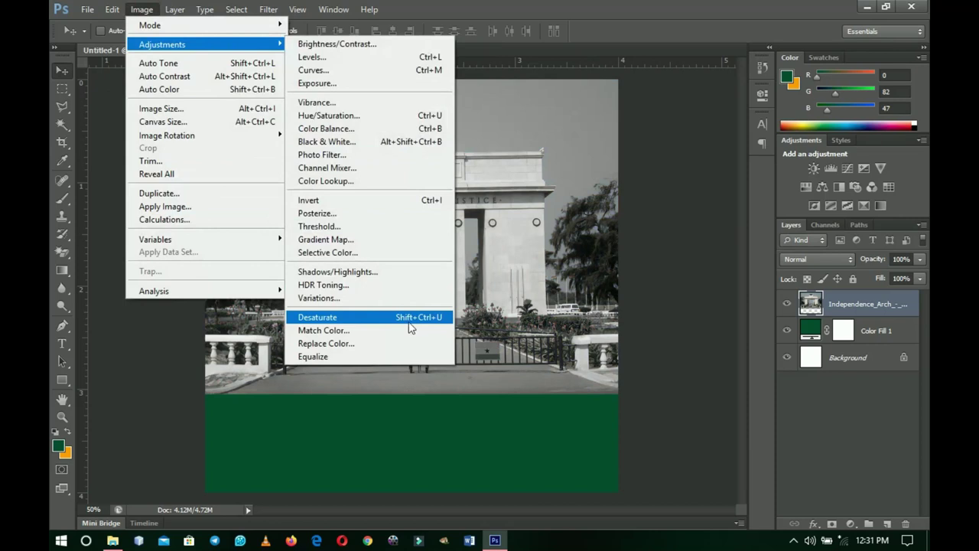
{"action": "left_click", "coordinate": [509, 264]}
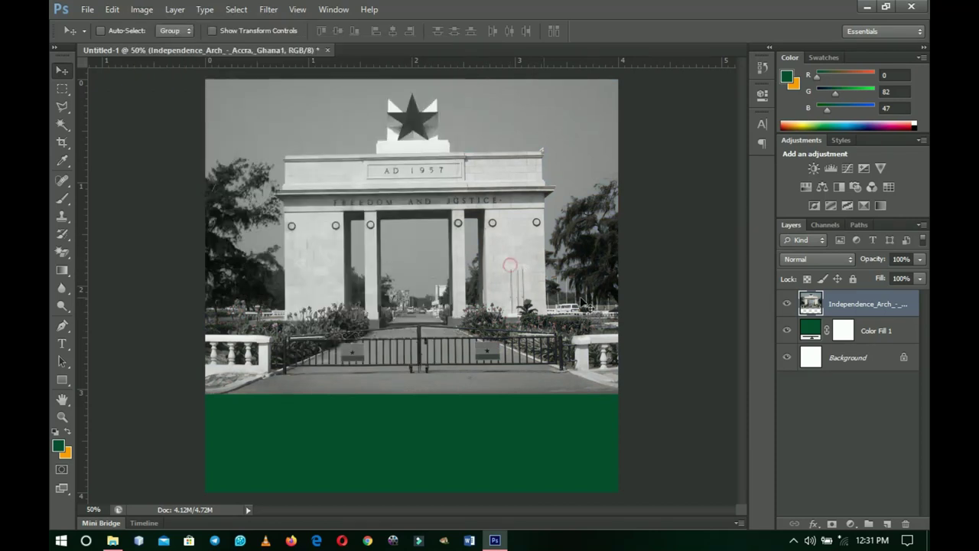
Set the arch layer's blend mode to Multiply and add a layer mask to it.
{"action": "left_click", "coordinate": [821, 262]}
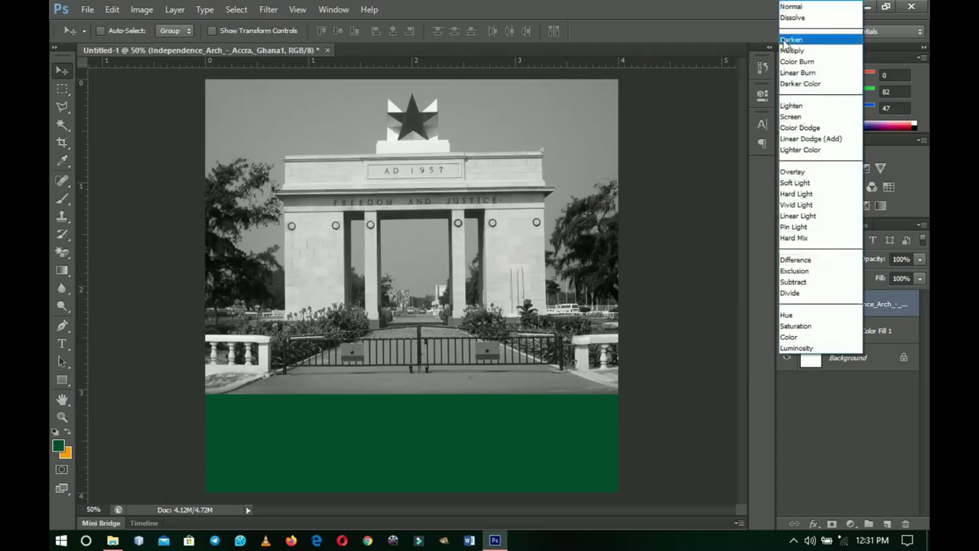
{"action": "left_click", "coordinate": [792, 50]}
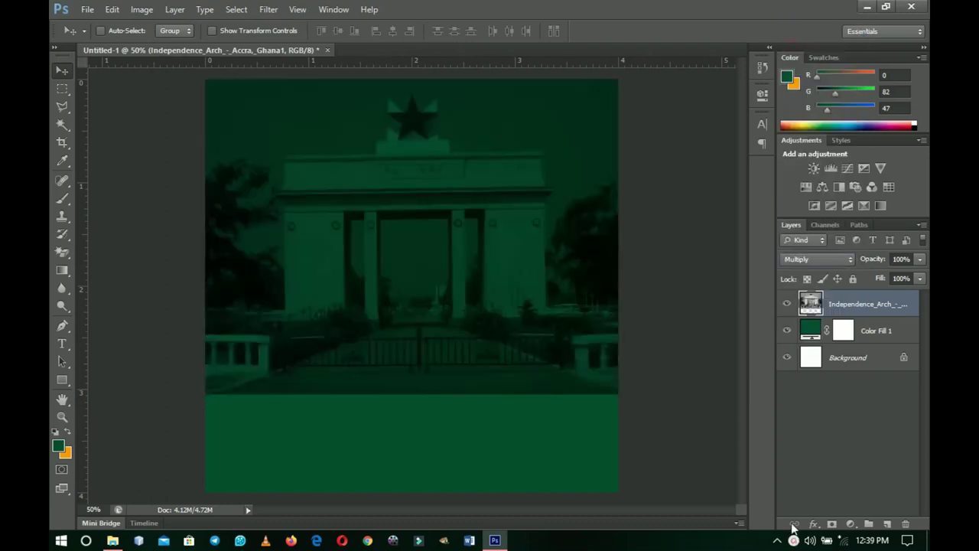
{"action": "left_click", "coordinate": [832, 524]}
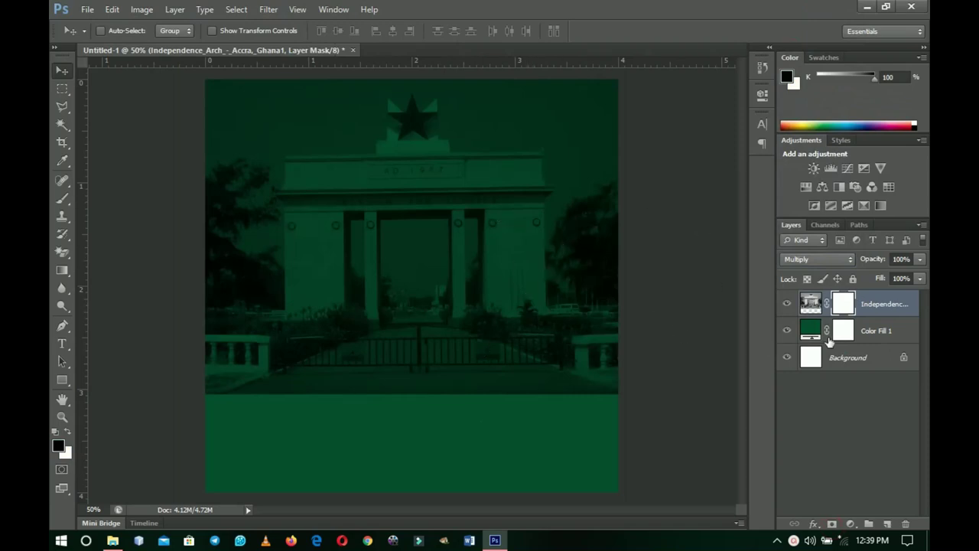
Paint black on the arch layer's mask with a soft 600 px brush to fade the photo's lower part into the green.
{"action": "key", "text": "b"}
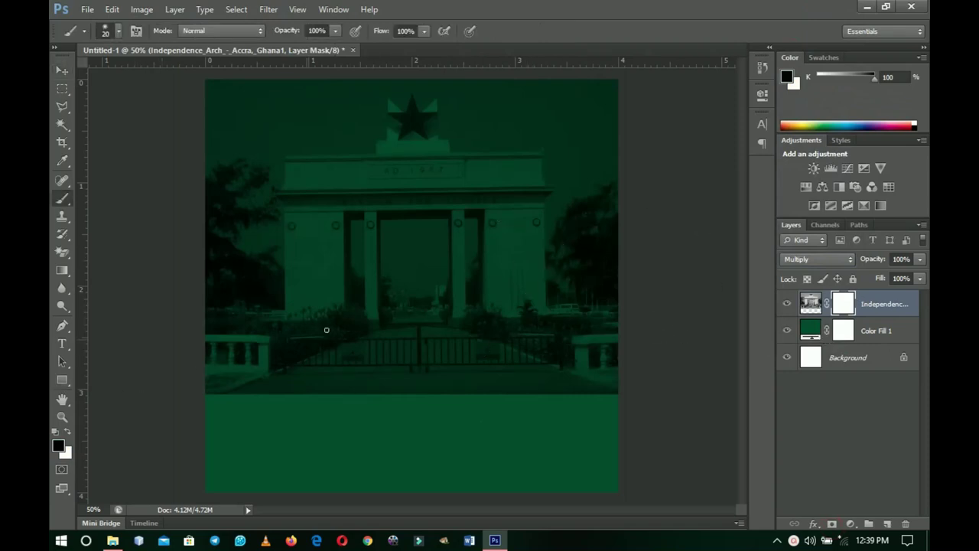
{"action": "right_click", "coordinate": [362, 209]}
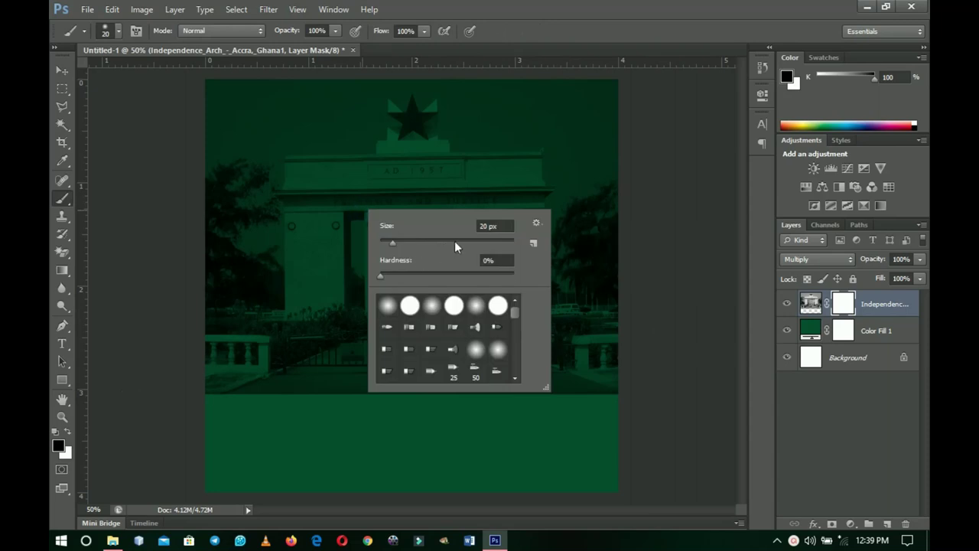
{"action": "left_click_drag", "start_coordinate": [457, 244], "coordinate": [469, 243]}
{"action": "left_click", "coordinate": [484, 242]}
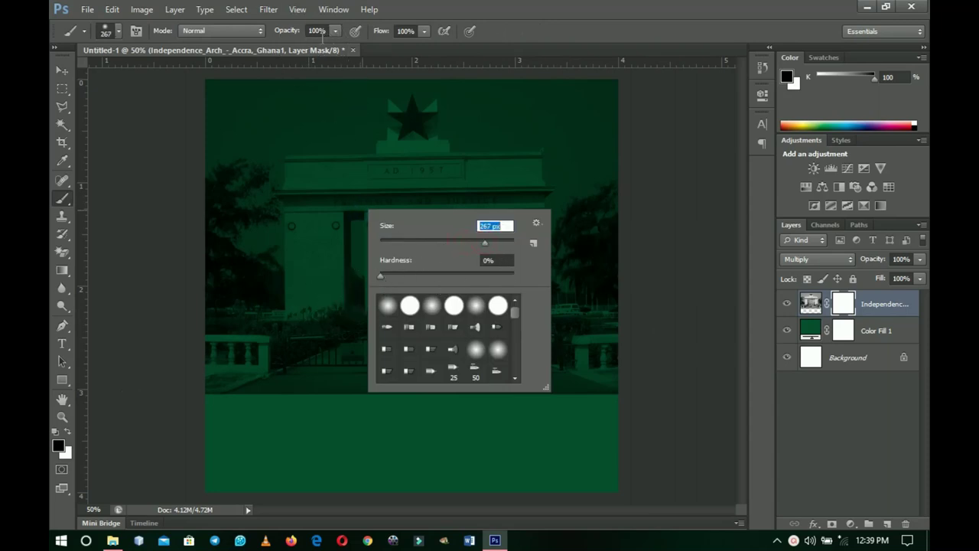
{"action": "left_click", "coordinate": [488, 243]}
{"action": "double_click", "coordinate": [456, 312]}
{"action": "mouse_move", "coordinate": [580, 433]}
{"action": "left_mouse_down"}
{"action": "mouse_move", "coordinate": [517, 443]}
{"action": "mouse_move", "coordinate": [310, 439]}
{"action": "mouse_move", "coordinate": [316, 408]}
{"action": "mouse_move", "coordinate": [188, 419]}
{"action": "mouse_move", "coordinate": [173, 430]}
{"action": "mouse_move", "coordinate": [405, 444]}
{"action": "mouse_move", "coordinate": [497, 433]}
{"action": "mouse_move", "coordinate": [593, 388]}
{"action": "mouse_move", "coordinate": [569, 411]}
{"action": "mouse_move", "coordinate": [444, 427]}
{"action": "mouse_move", "coordinate": [406, 395]}
{"action": "mouse_move", "coordinate": [338, 423]}
{"action": "mouse_move", "coordinate": [221, 421]}
{"action": "mouse_move", "coordinate": [217, 389]}
{"action": "mouse_move", "coordinate": [204, 405]}
{"action": "mouse_move", "coordinate": [286, 338]}
{"action": "mouse_move", "coordinate": [275, 357]}
{"action": "mouse_move", "coordinate": [471, 413]}
{"action": "mouse_move", "coordinate": [486, 397]}
{"action": "mouse_move", "coordinate": [439, 401]}
{"action": "mouse_move", "coordinate": [559, 381]}
{"action": "mouse_move", "coordinate": [583, 354]}
{"action": "mouse_move", "coordinate": [563, 396]}
{"action": "mouse_move", "coordinate": [467, 395]}
{"action": "left_mouse_up"}
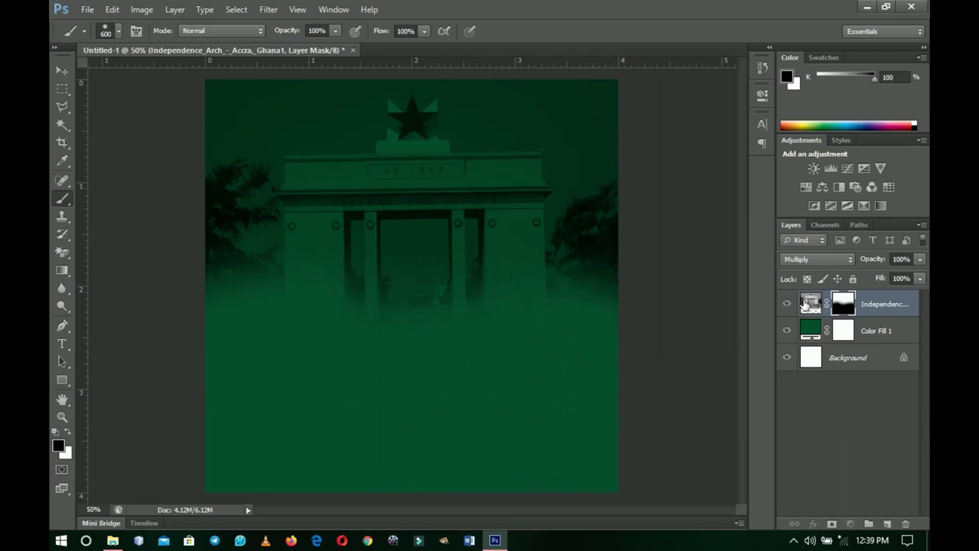
Reduce the arch photo layer's opacity to 50%.
{"action": "left_click", "coordinate": [808, 304]}
{"action": "left_click", "coordinate": [909, 259]}
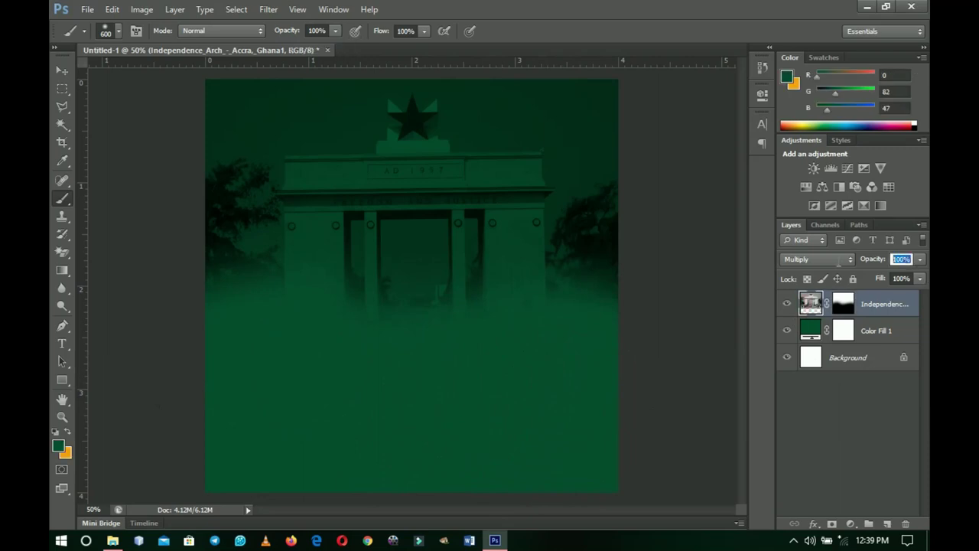
{"action": "type", "text": "50"}
{"action": "key", "text": "Return"}
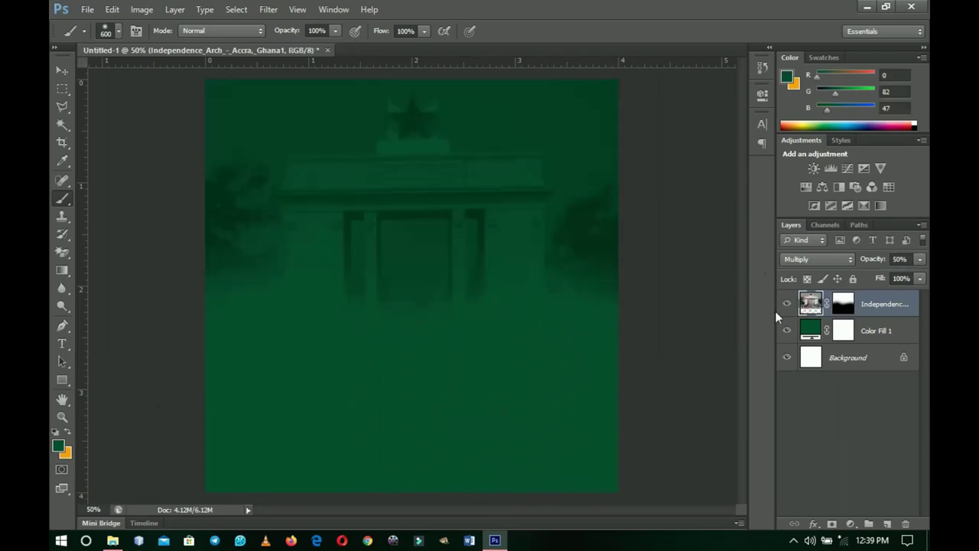
{"action": "left_click", "coordinate": [62, 70]}
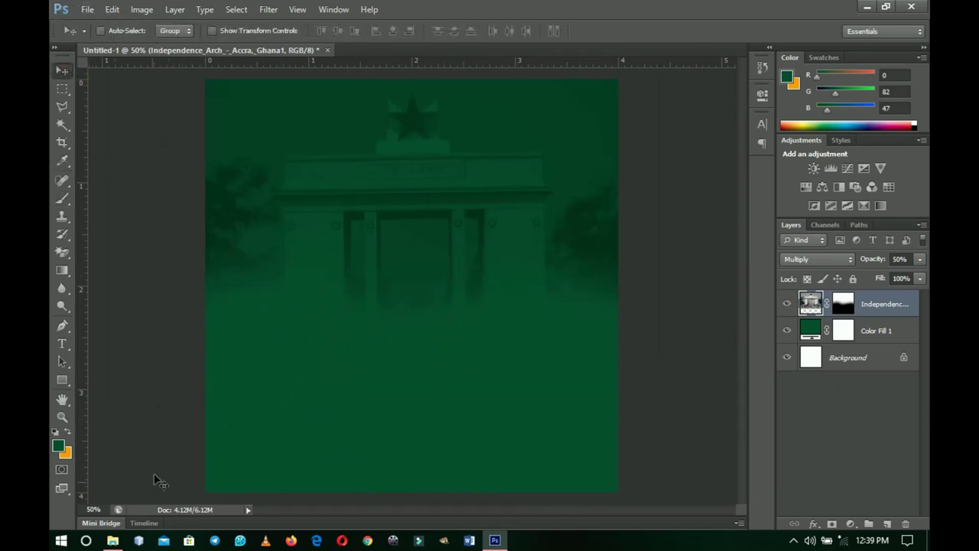
Open the ghana-flag-vector image from the resources folder as a separate document and convert its background into the regular layer Layer 0.
{"action": "left_click", "coordinate": [113, 540]}
{"action": "left_click_drag", "start_coordinate": [427, 108], "coordinate": [834, 429]}
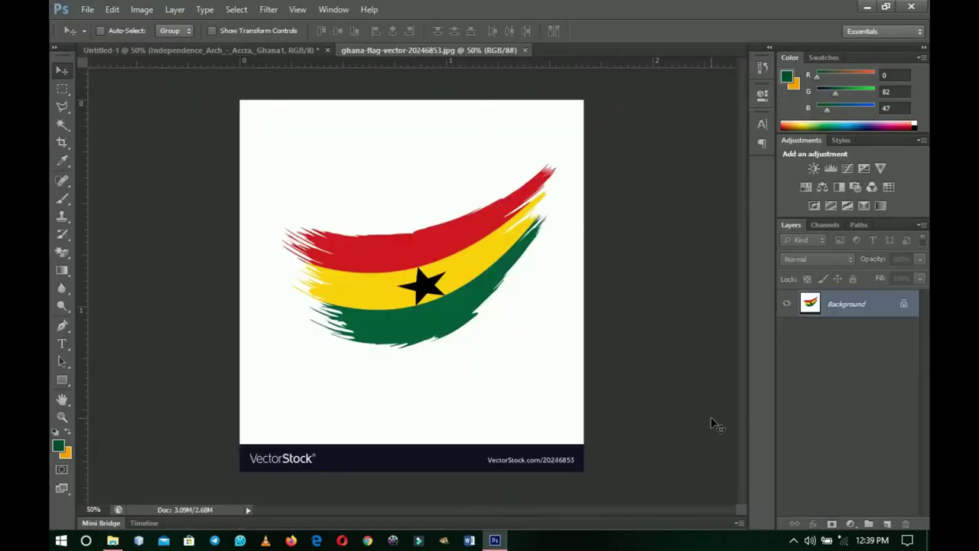
{"action": "double_click", "coordinate": [847, 304]}
{"action": "left_click", "coordinate": [602, 167]}
Crop the flag image from below to cut off the dark VectorStock strip.
{"action": "key", "text": "c"}
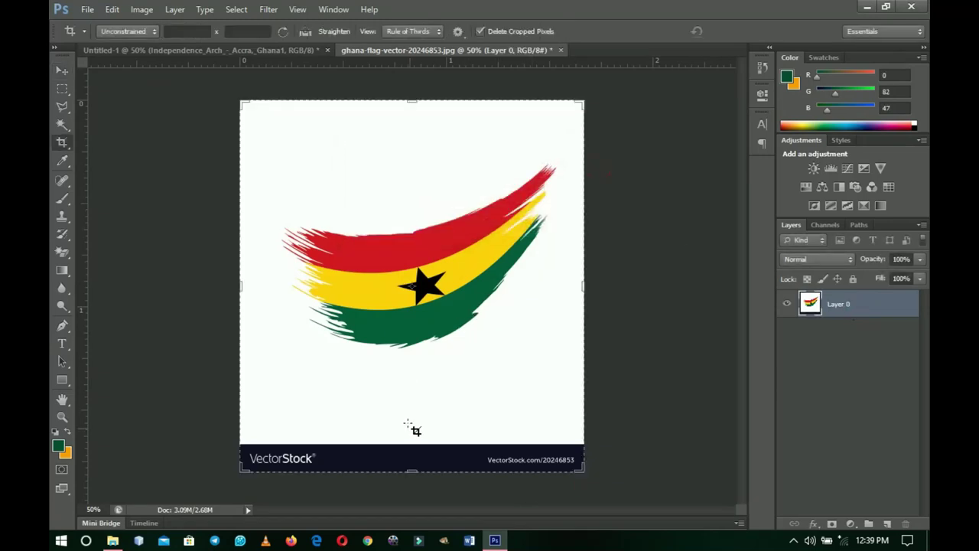
{"action": "left_click_drag", "start_coordinate": [409, 470], "coordinate": [412, 443]}
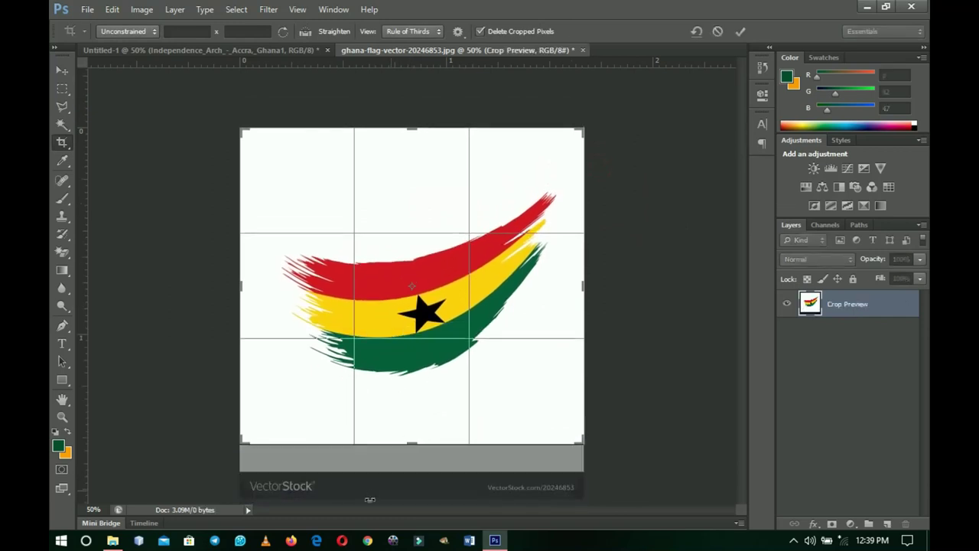
{"action": "key", "text": "Return"}
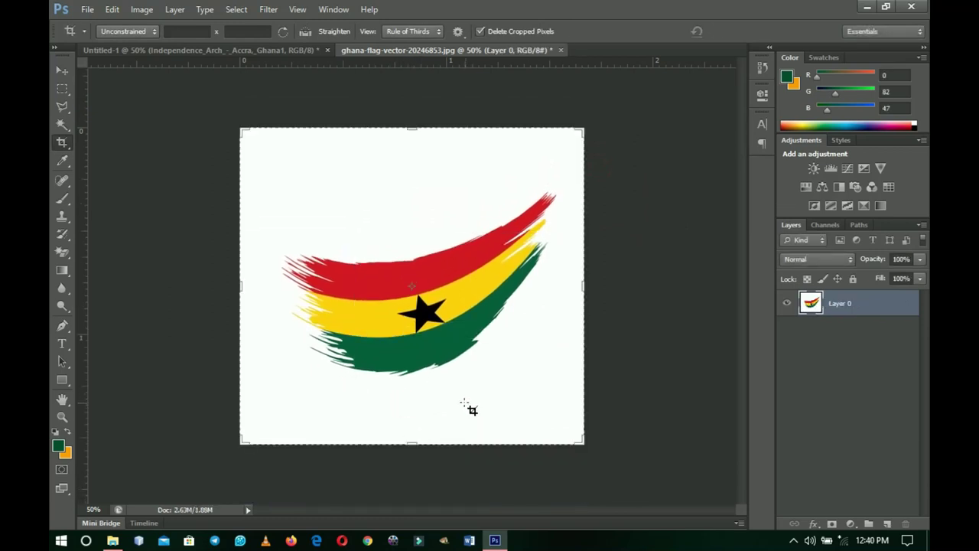
Erase the white background around the brush-stroke flag with the Magic Eraser Tool at tolerance 32.
{"action": "key", "text": "e"}
{"action": "right_click", "coordinate": [67, 252]}
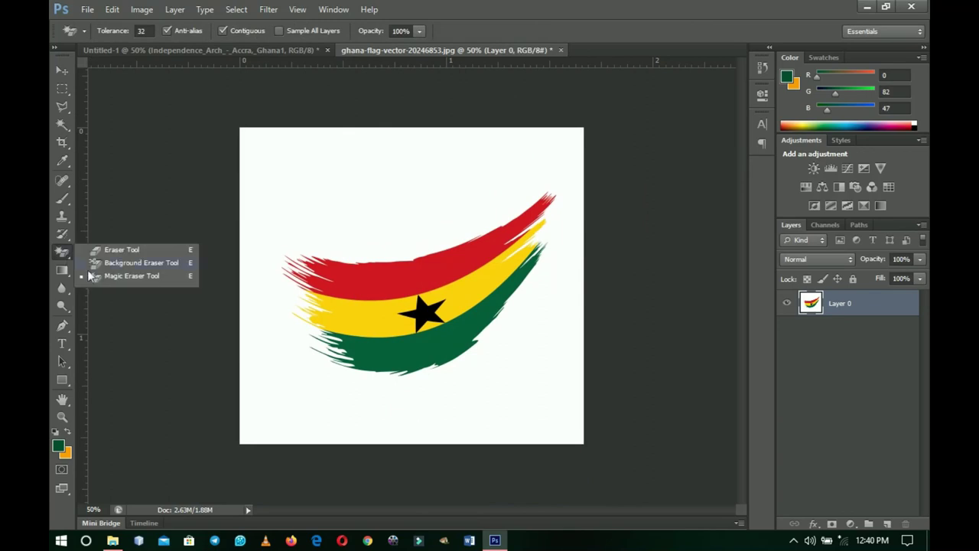
{"action": "left_click", "coordinate": [139, 277]}
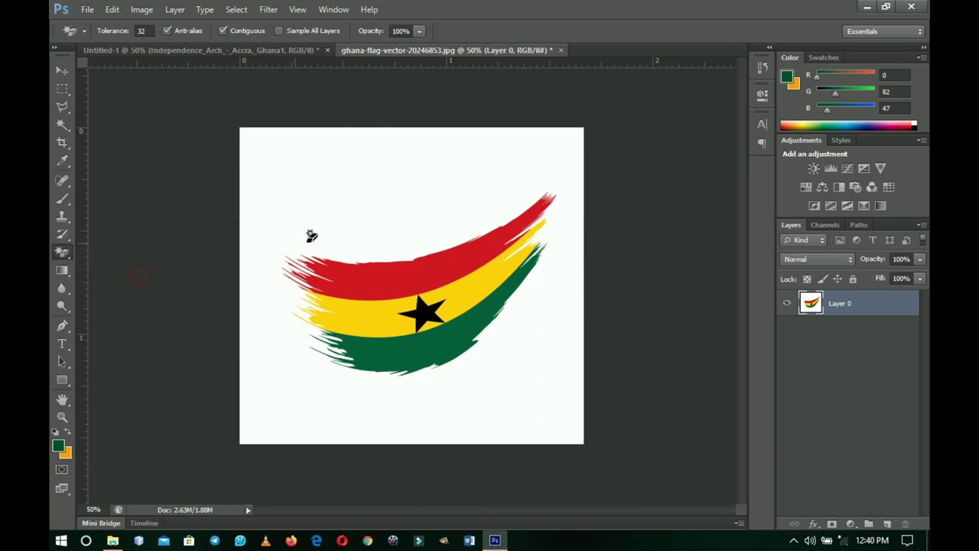
{"action": "left_click", "coordinate": [413, 220]}
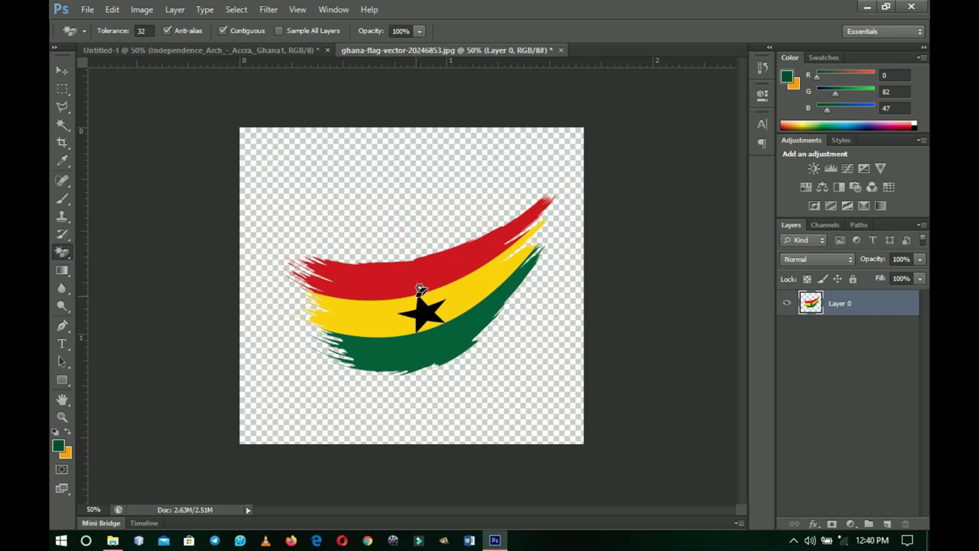
Bring the cut-out flag into the flyer document, scale it to about 56% and place it in the artwork's upper-right corner.
{"action": "key", "text": "v"}
{"action": "left_click_drag", "start_coordinate": [427, 295], "coordinate": [520, 263]}
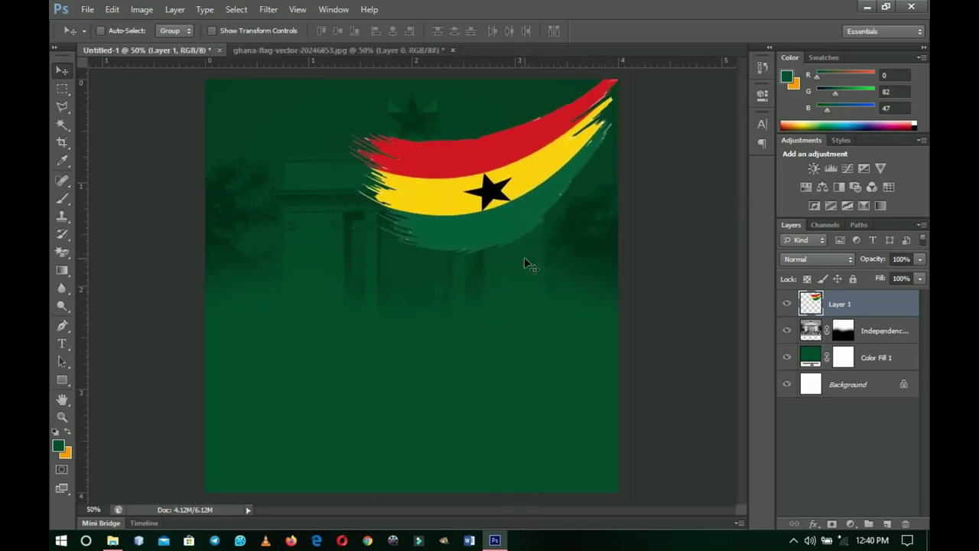
{"action": "key", "text": "ctrl+t"}
{"action": "left_click_drag", "start_coordinate": [347, 262], "coordinate": [410, 214]}
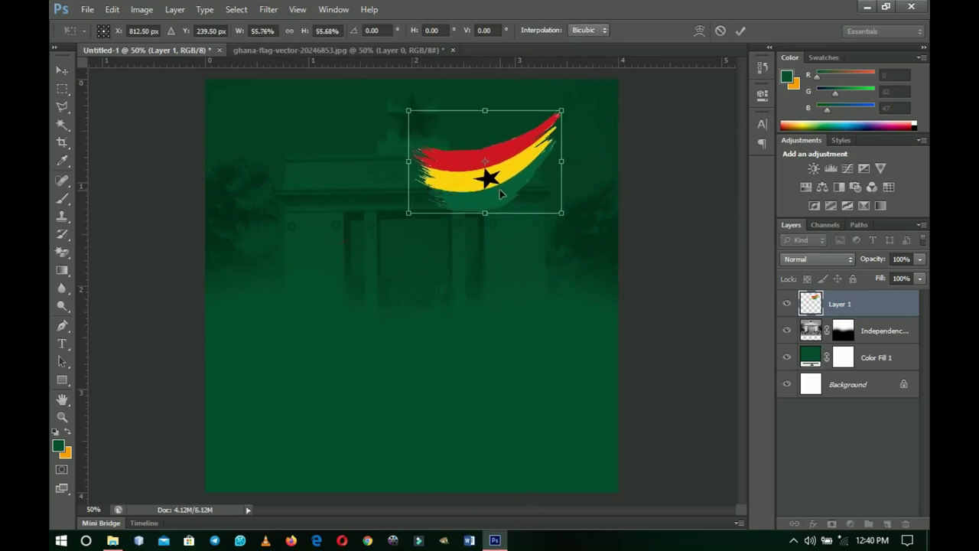
{"action": "key", "text": "Return"}
{"action": "left_click_drag", "start_coordinate": [520, 180], "coordinate": [599, 136]}
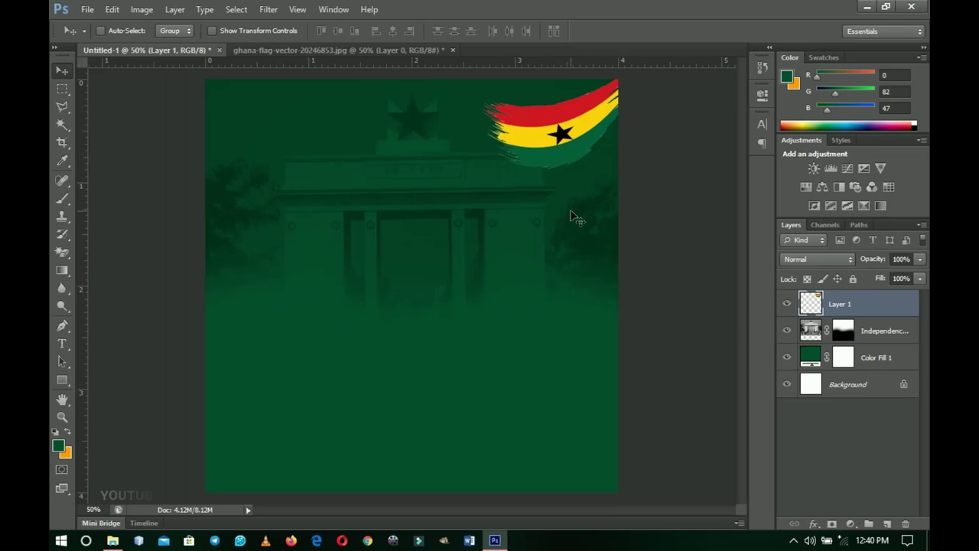
Deepen the flag layer's colours with Levels by setting the black input level to 18.
{"action": "key", "text": "i"}
{"action": "key", "text": "ctrl+l"}
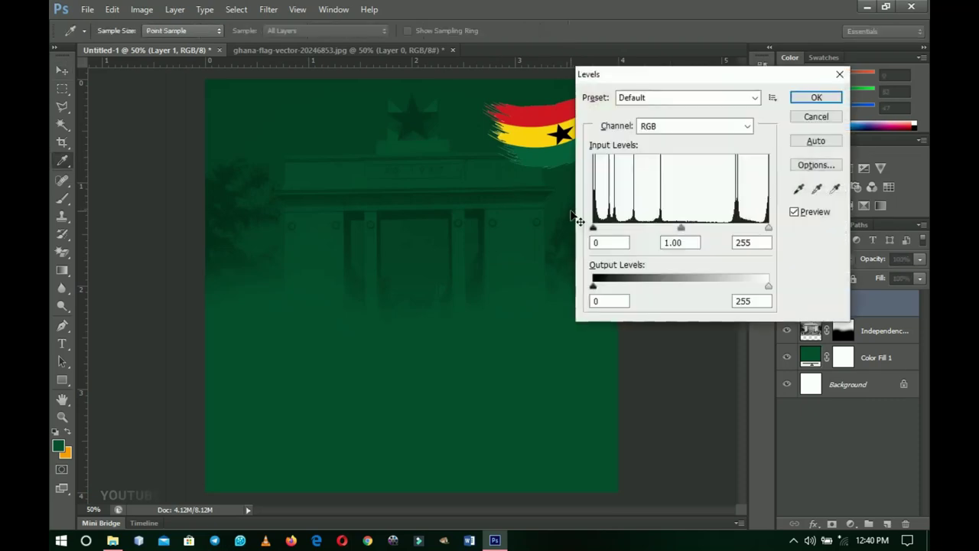
{"action": "left_click_drag", "start_coordinate": [594, 228], "coordinate": [607, 228]}
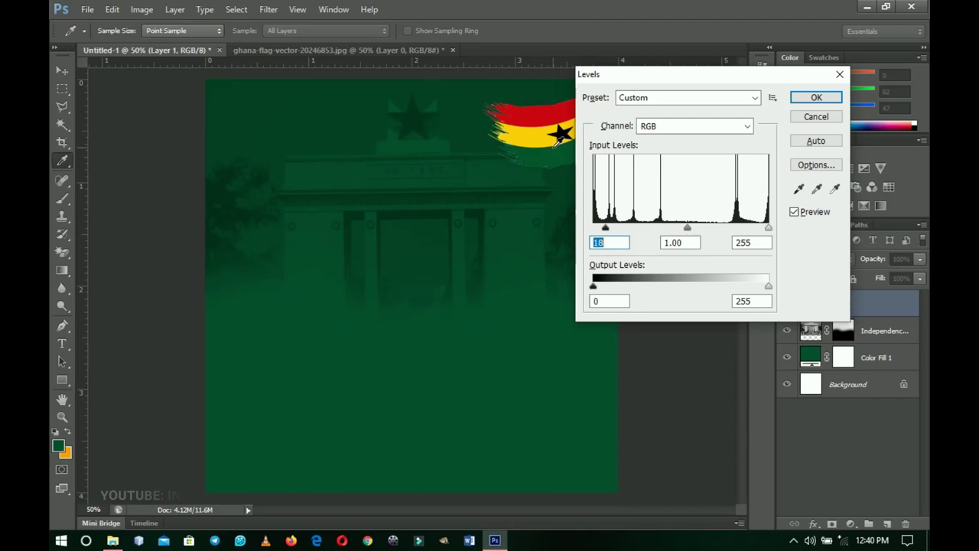
{"action": "left_click", "coordinate": [817, 98]}
Place the HD-Sound-Wave-Wallpaper image from the resources folder and align it with the flyer's bottom edge.
{"action": "key", "text": "v"}
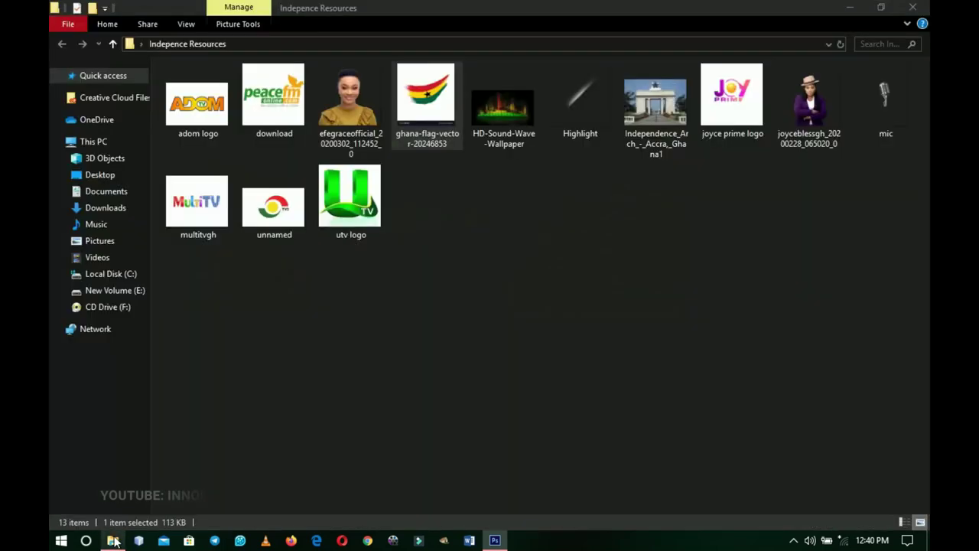
{"action": "left_click", "coordinate": [113, 540]}
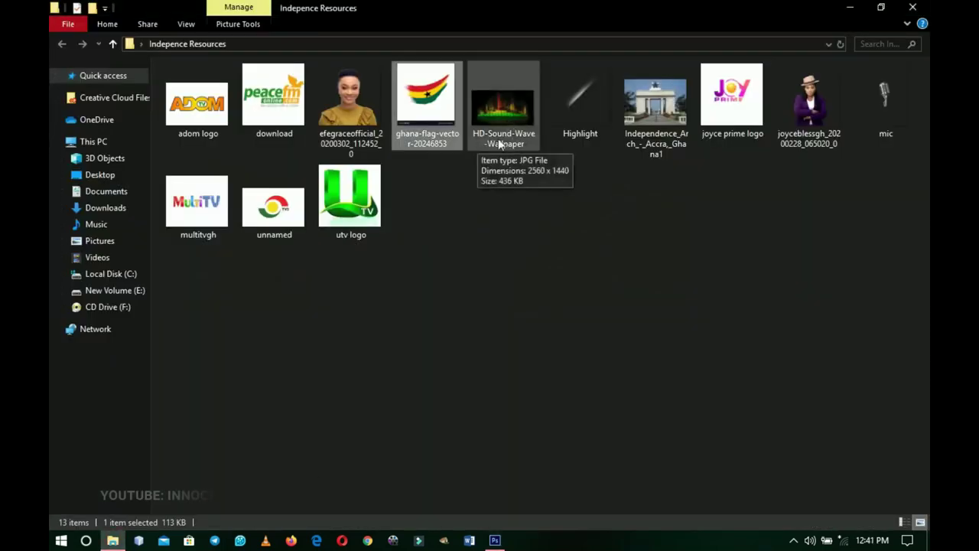
{"action": "left_click_drag", "start_coordinate": [501, 142], "coordinate": [445, 380]}
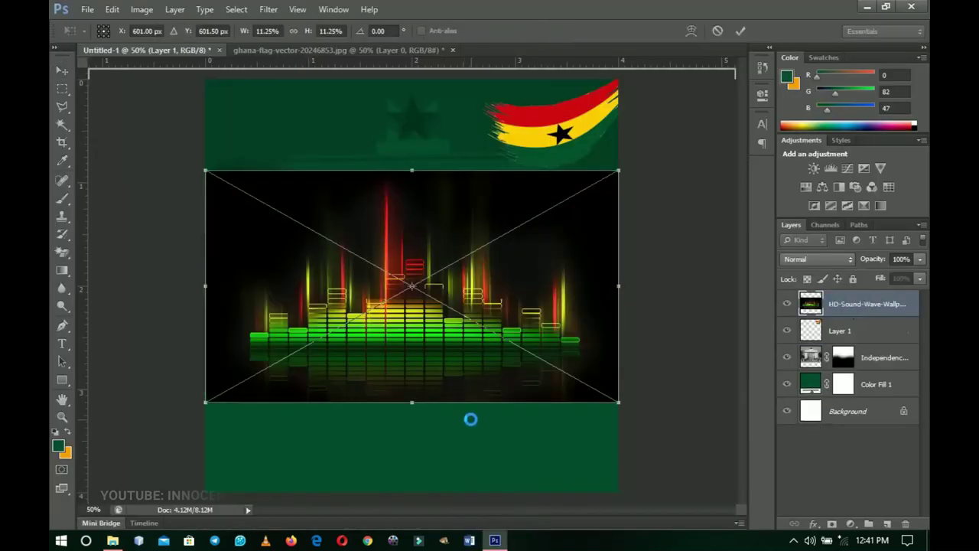
{"action": "key", "text": "Return"}
{"action": "left_click_drag", "start_coordinate": [459, 300], "coordinate": [476, 391]}
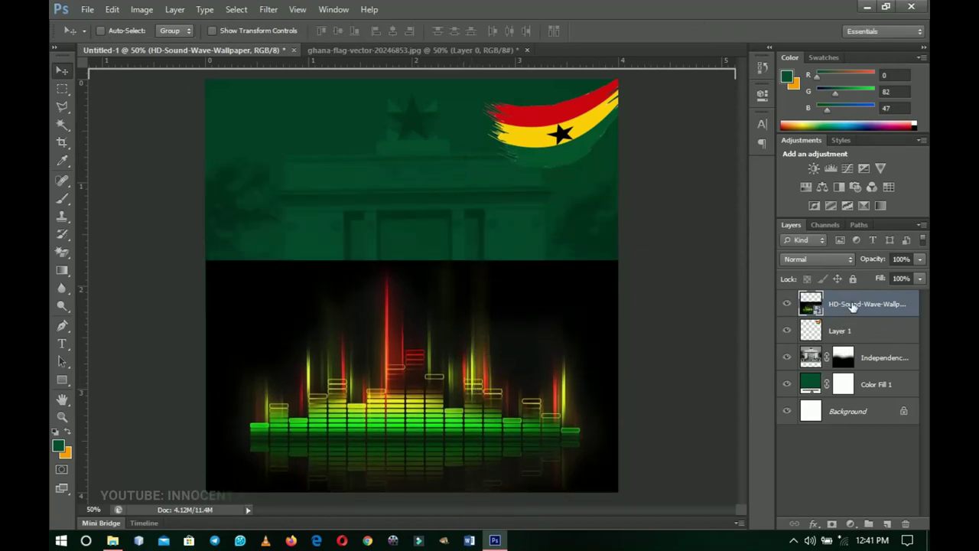
Rasterize the sound-wave layer and set its blend mode to Overlay.
{"action": "right_click", "coordinate": [849, 303]}
{"action": "left_click", "coordinate": [740, 194]}
{"action": "left_click", "coordinate": [828, 263]}
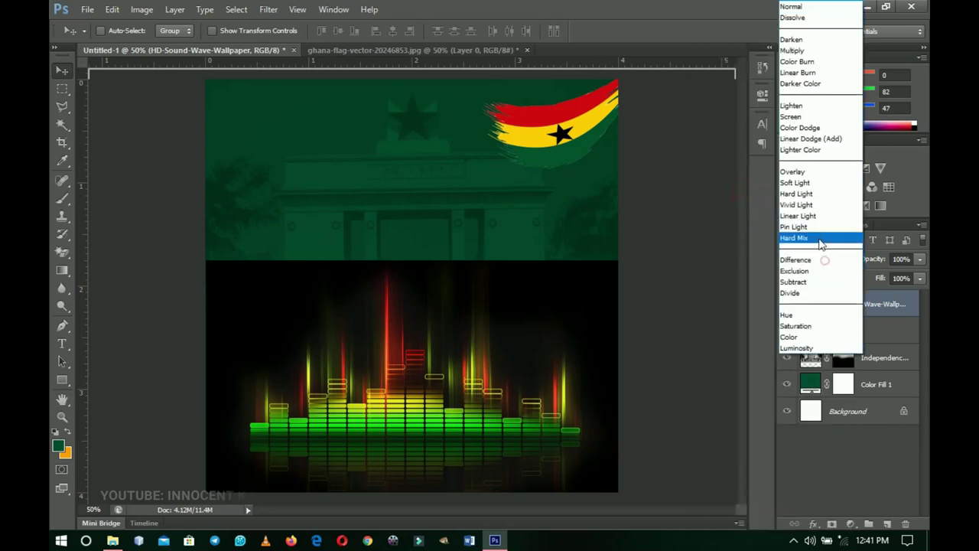
{"action": "left_click", "coordinate": [801, 173]}
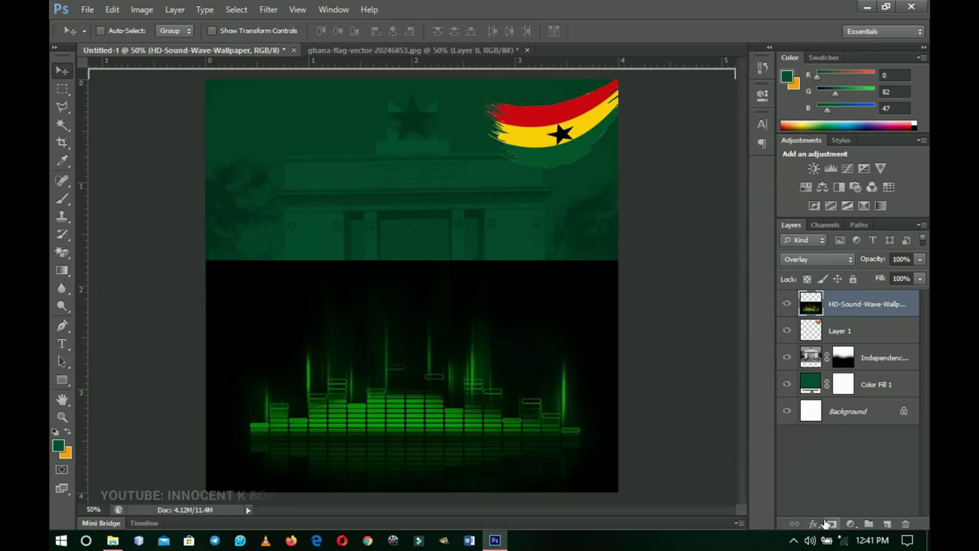
Add a mask to the sound-wave layer and paint its upper part black with a soft 600 px brush to fade the hard edge.
{"action": "left_click", "coordinate": [832, 525]}
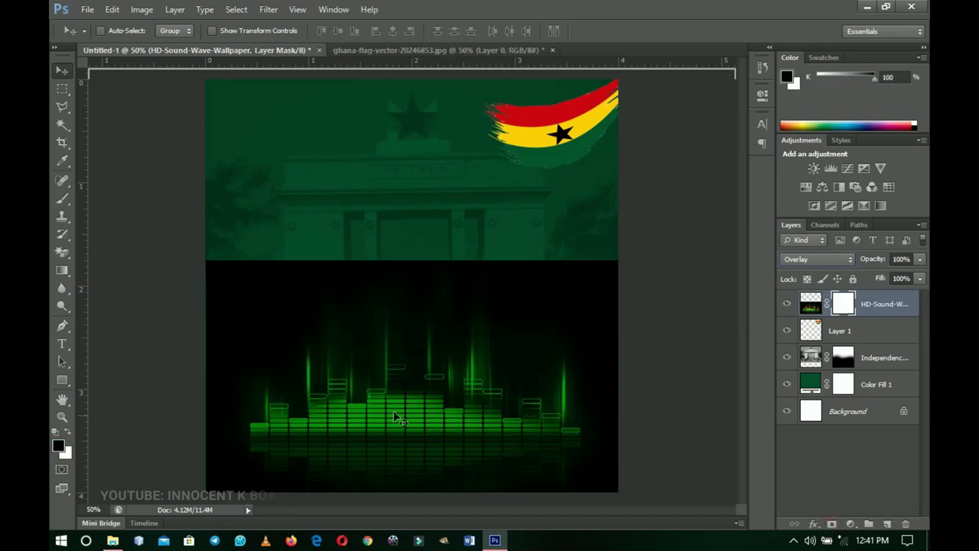
{"action": "key", "text": "b"}
{"action": "mouse_move", "coordinate": [247, 212]}
{"action": "left_mouse_down"}
{"action": "mouse_move", "coordinate": [226, 247]}
{"action": "mouse_move", "coordinate": [529, 216]}
{"action": "mouse_move", "coordinate": [603, 225]}
{"action": "mouse_move", "coordinate": [580, 280]}
{"action": "mouse_move", "coordinate": [290, 277]}
{"action": "left_mouse_up"}
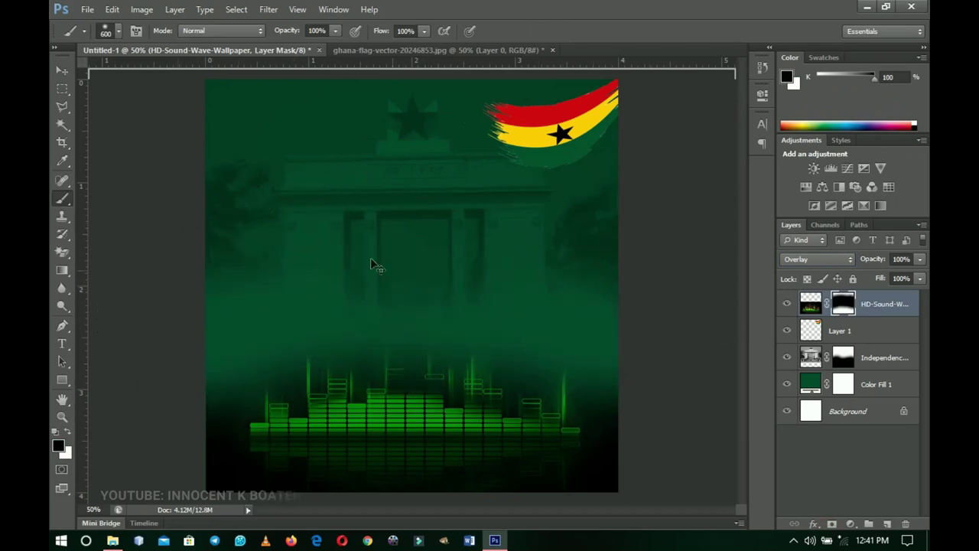
Scale the masked sound-wave layer up to about 103% so it extends slightly past the flyer's sides.
{"action": "key", "text": "ctrl+t"}
{"action": "left_click_drag", "start_coordinate": [622, 262], "coordinate": [629, 258]}
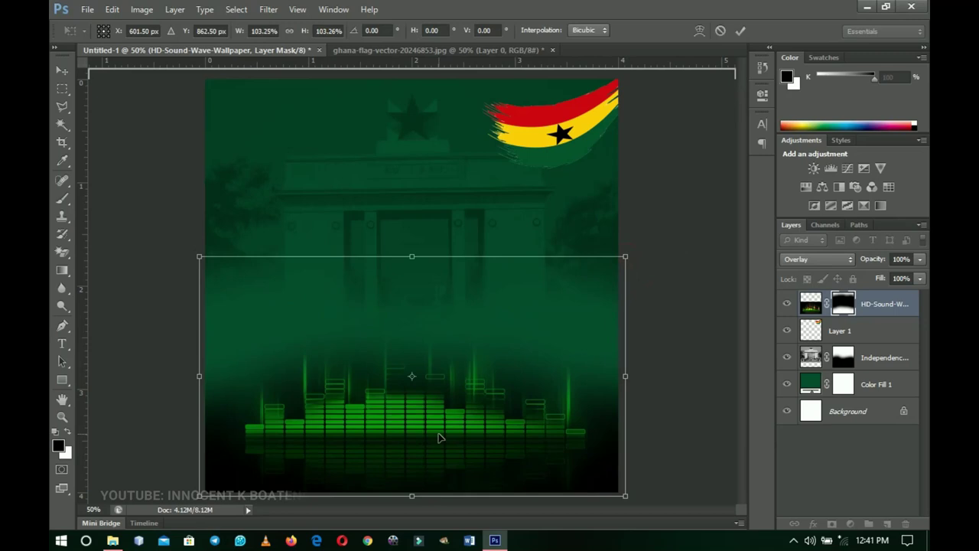
{"action": "key", "text": "b"}
{"action": "left_click", "coordinate": [62, 70]}
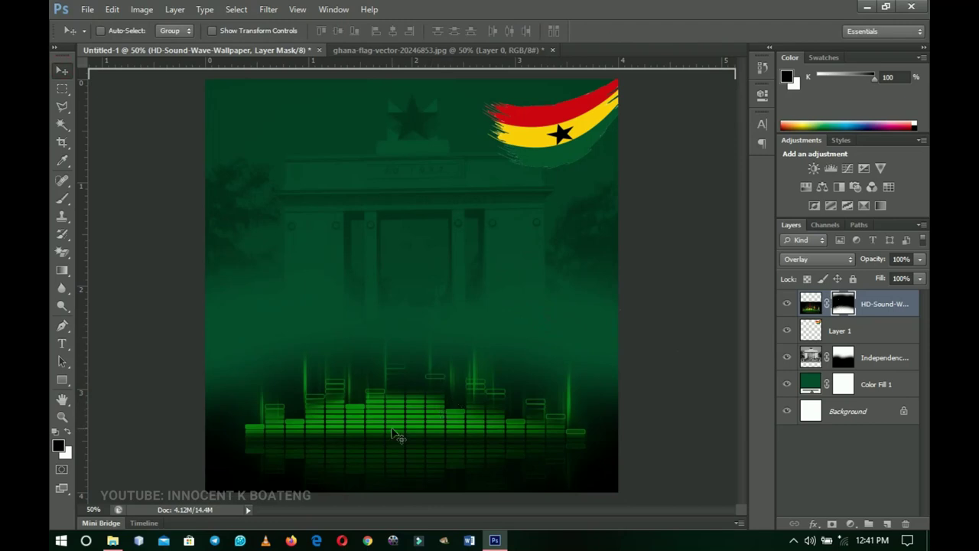
Draw a rectangle shape about 1272 by 178 px across the flyer's bottom edge and fill it with white (ffffff).
{"action": "left_click", "coordinate": [62, 380]}
{"action": "left_click_drag", "start_coordinate": [189, 459], "coordinate": [628, 505]}
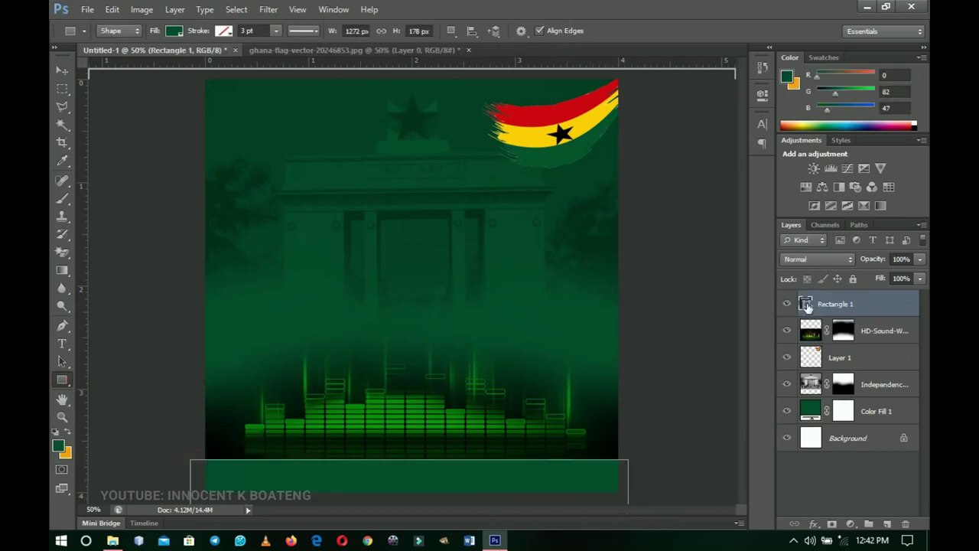
{"action": "double_click", "coordinate": [808, 306]}
{"action": "left_click", "coordinate": [573, 310]}
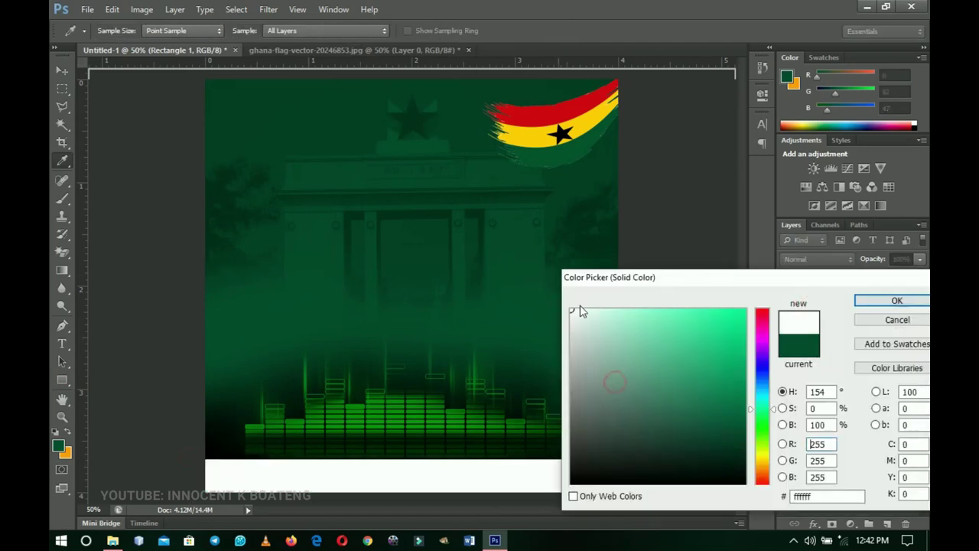
{"action": "left_click", "coordinate": [893, 300]}
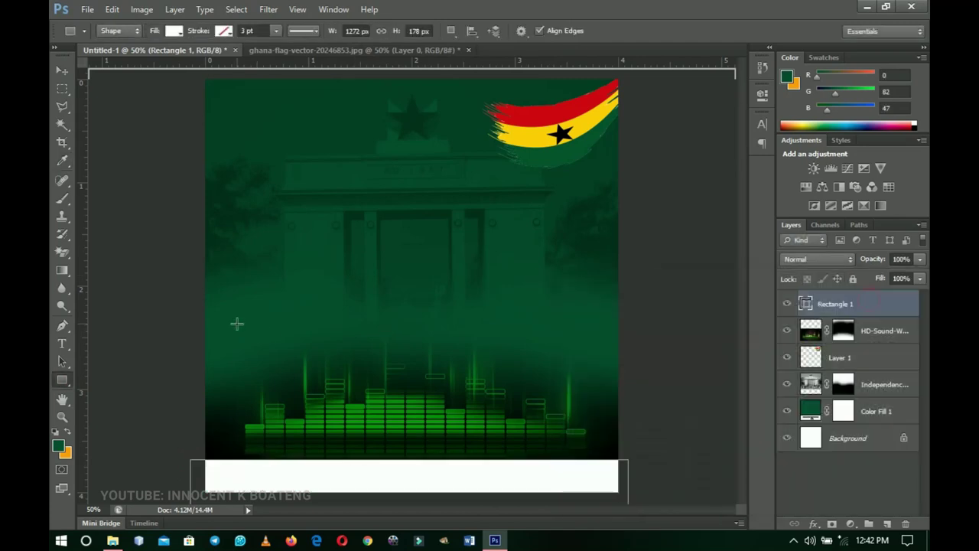
{"action": "left_click", "coordinate": [69, 69]}
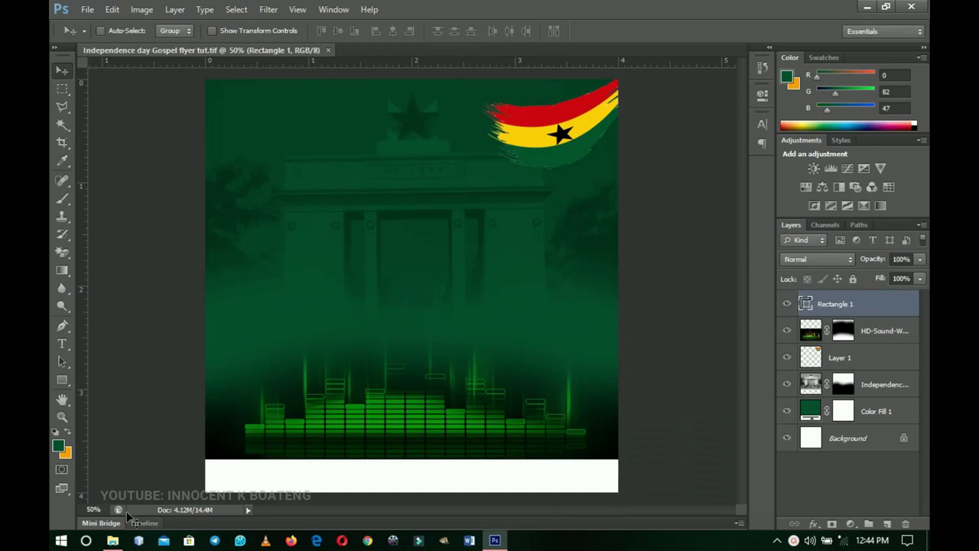
Place the mic image from the resources folder, scale it to about 37% and position it at the flyer's right edge.
{"action": "left_click", "coordinate": [113, 540]}
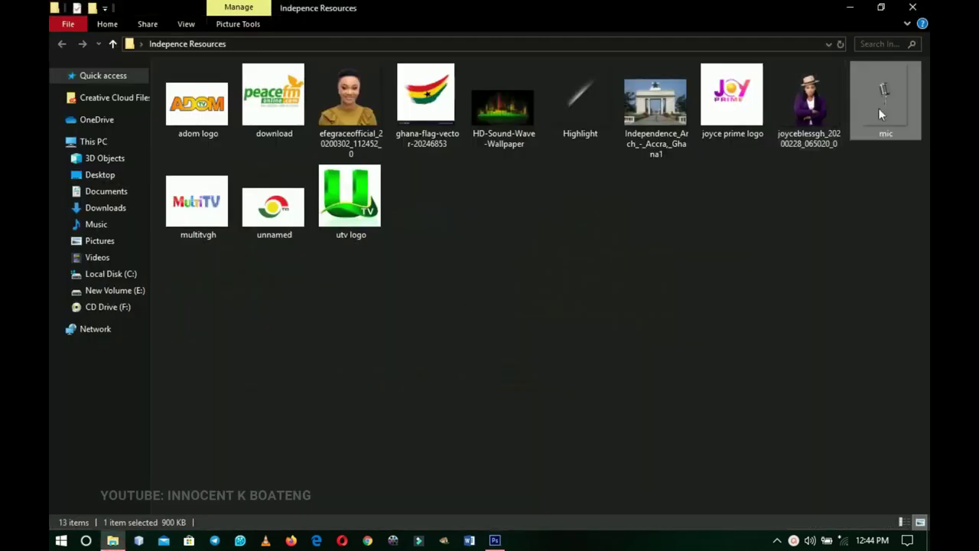
{"action": "left_click_drag", "start_coordinate": [884, 121], "coordinate": [547, 373]}
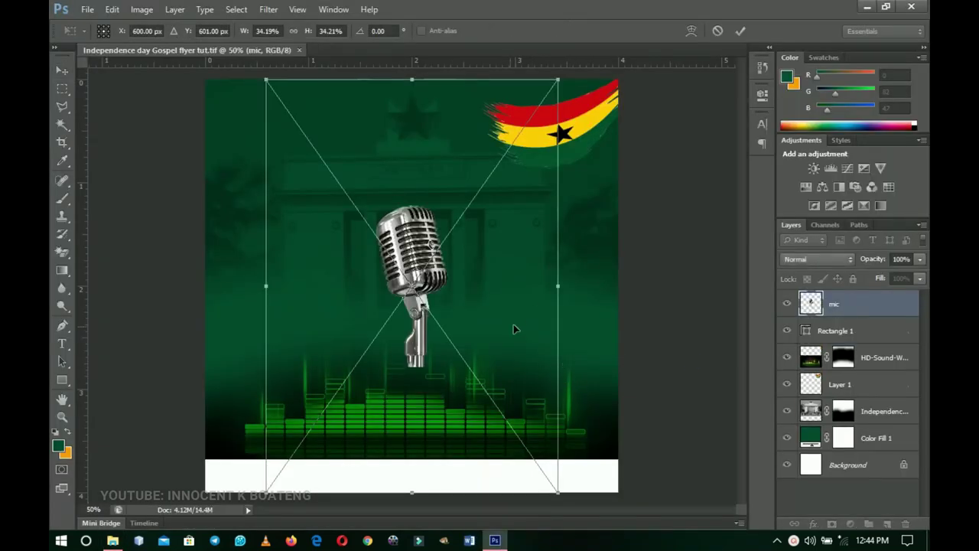
{"action": "left_click_drag", "start_coordinate": [525, 332], "coordinate": [696, 383]}
{"action": "left_click_drag", "start_coordinate": [728, 132], "coordinate": [737, 114]}
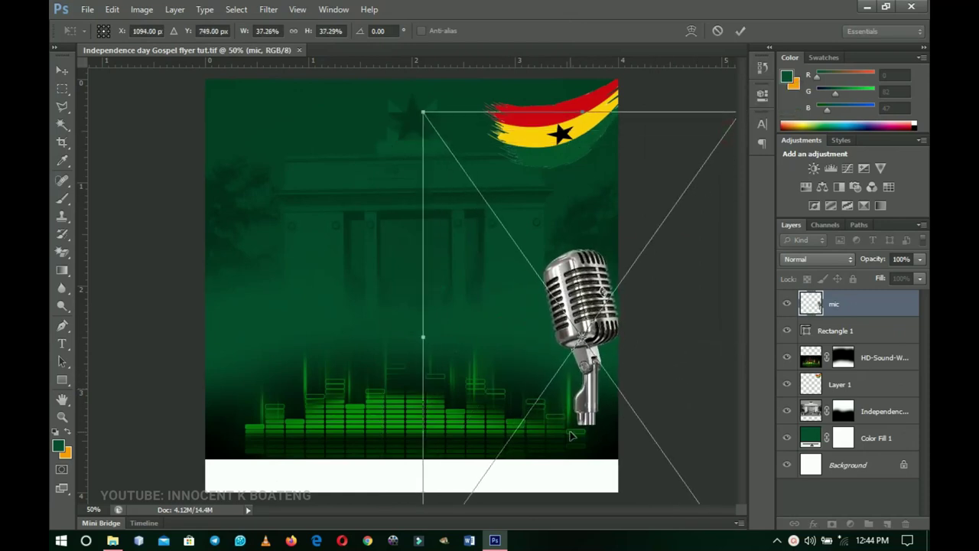
{"action": "key", "text": "Return"}
Rasterize the mic layer, set its blend mode to Overlay and reduce its opacity to 61%.
{"action": "right_click", "coordinate": [838, 307]}
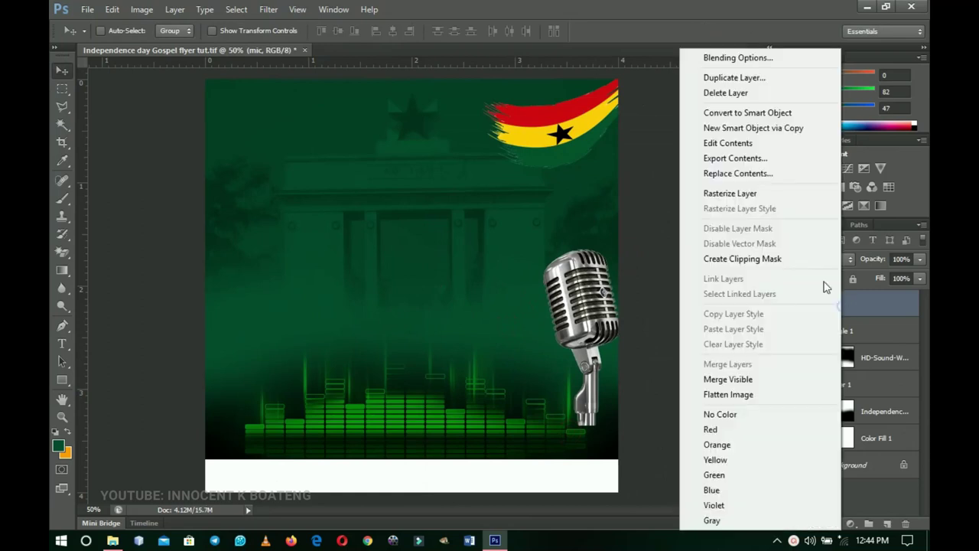
{"action": "left_click", "coordinate": [750, 196]}
{"action": "left_click", "coordinate": [803, 264]}
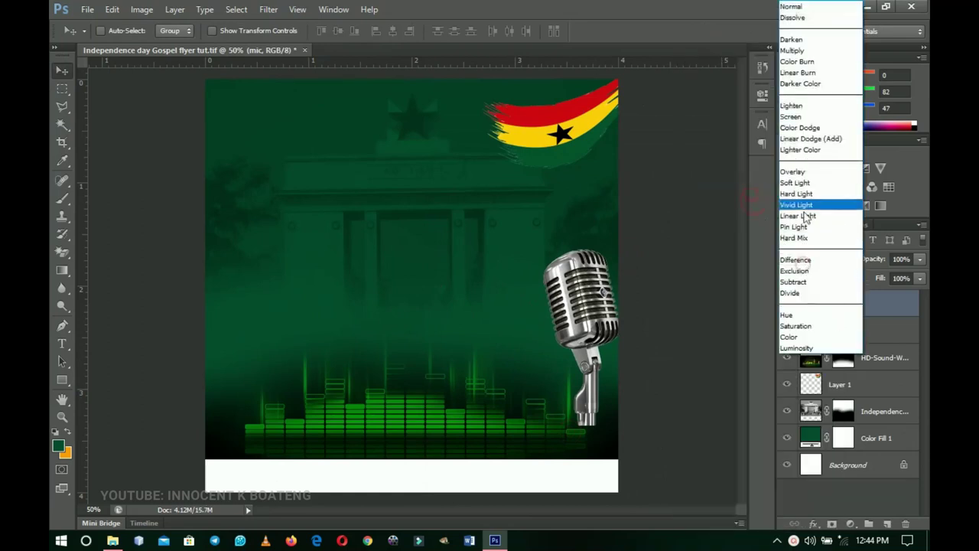
{"action": "left_click", "coordinate": [796, 173]}
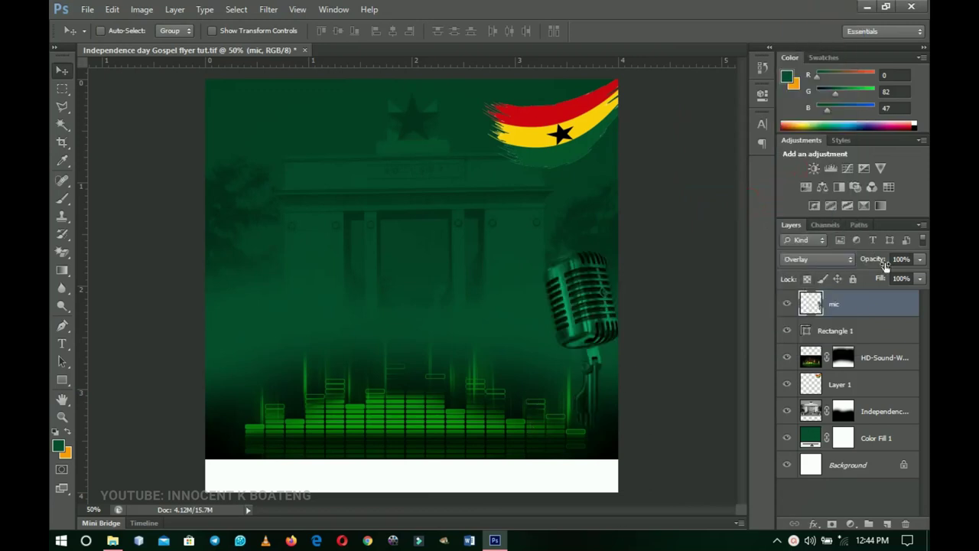
{"action": "left_click_drag", "start_coordinate": [878, 265], "coordinate": [859, 267]}
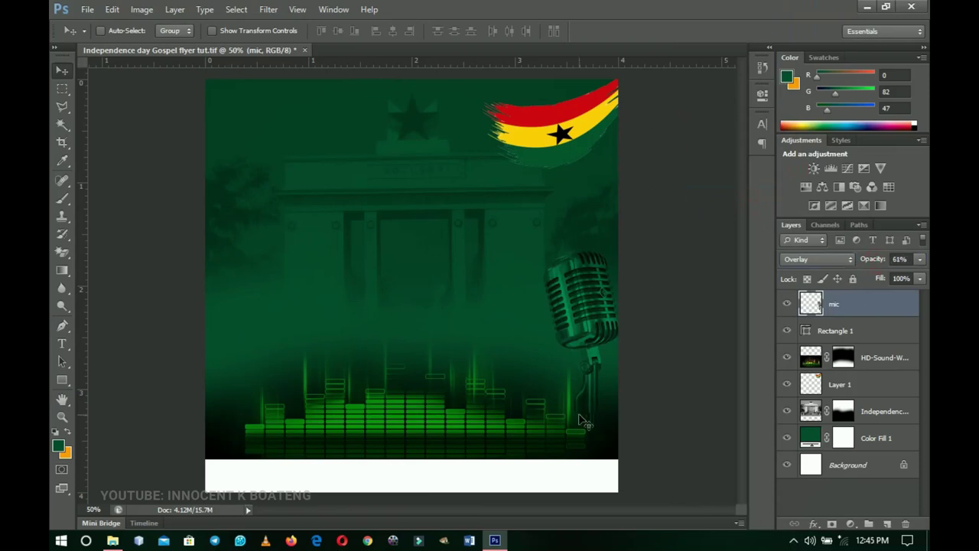
Place the Highlight image from the resources folder and position its diagonal light beam over the left half of the flyer.
{"action": "left_click", "coordinate": [496, 540]}
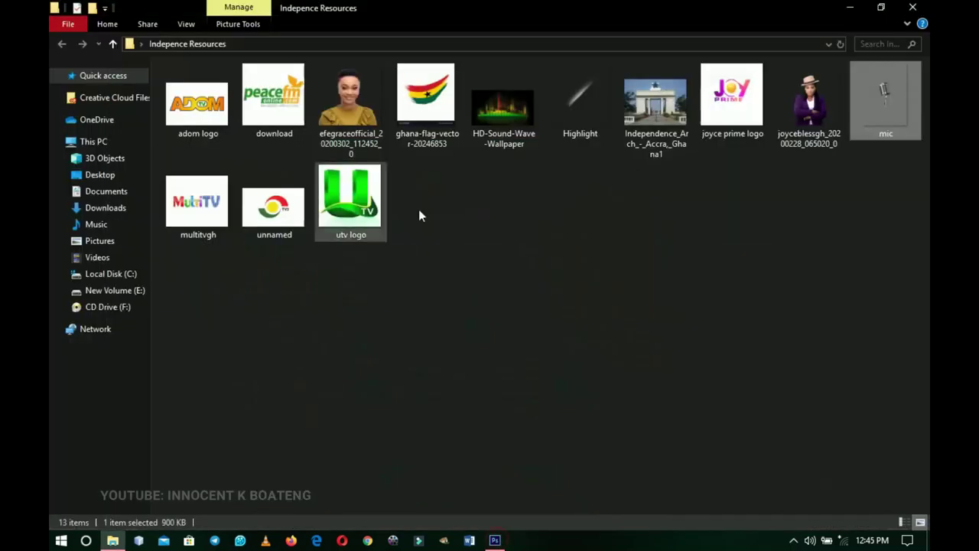
{"action": "left_click", "coordinate": [573, 112]}
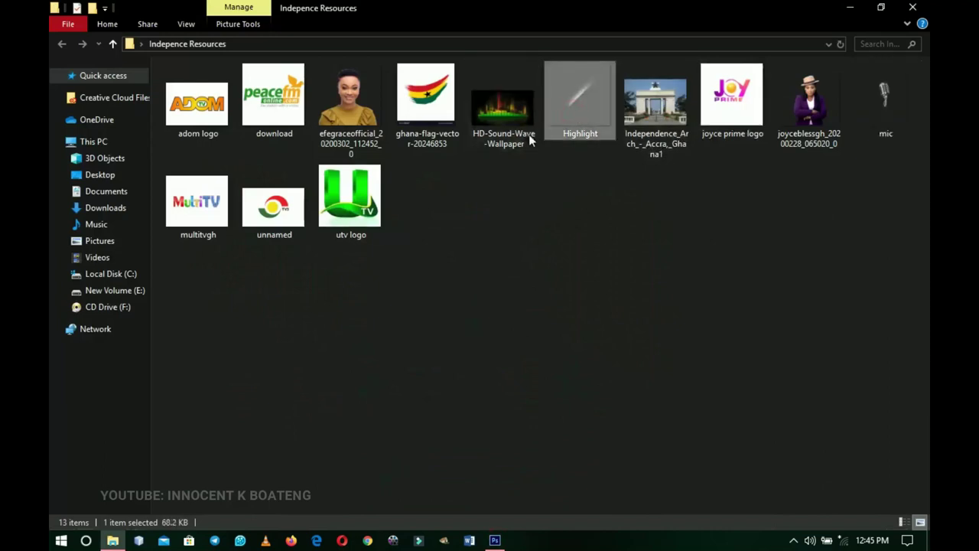
{"action": "left_click_drag", "start_coordinate": [570, 136], "coordinate": [451, 392]}
{"action": "left_click_drag", "start_coordinate": [518, 304], "coordinate": [389, 339]}
{"action": "key", "text": "Return"}
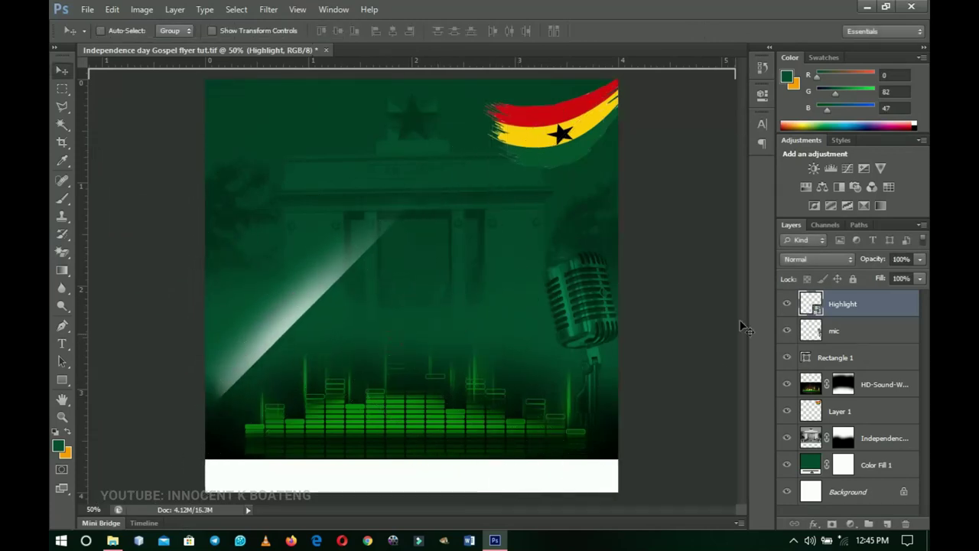
Rasterize the Highlight layer and set its blend mode to Overlay.
{"action": "right_click", "coordinate": [829, 303]}
{"action": "left_click", "coordinate": [723, 193]}
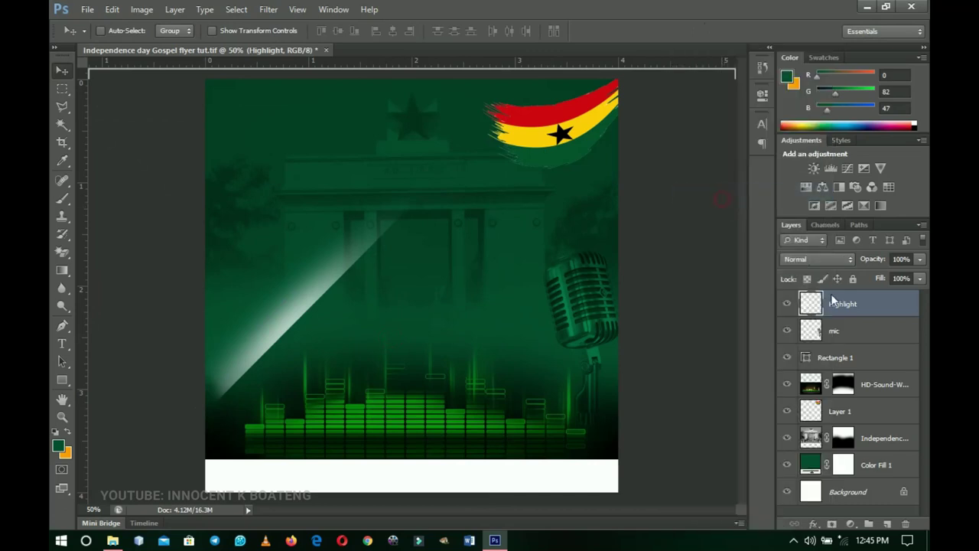
{"action": "left_click", "coordinate": [823, 260]}
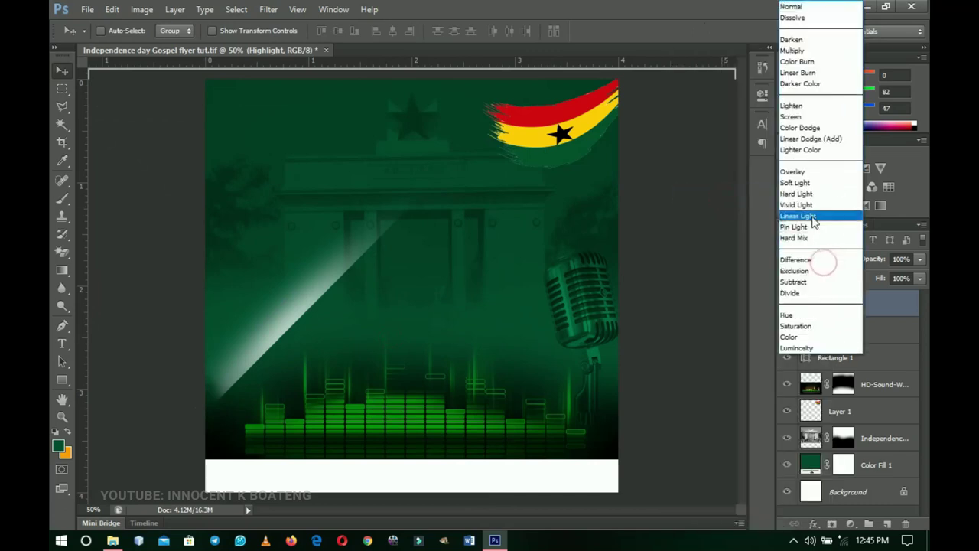
{"action": "left_click", "coordinate": [800, 172]}
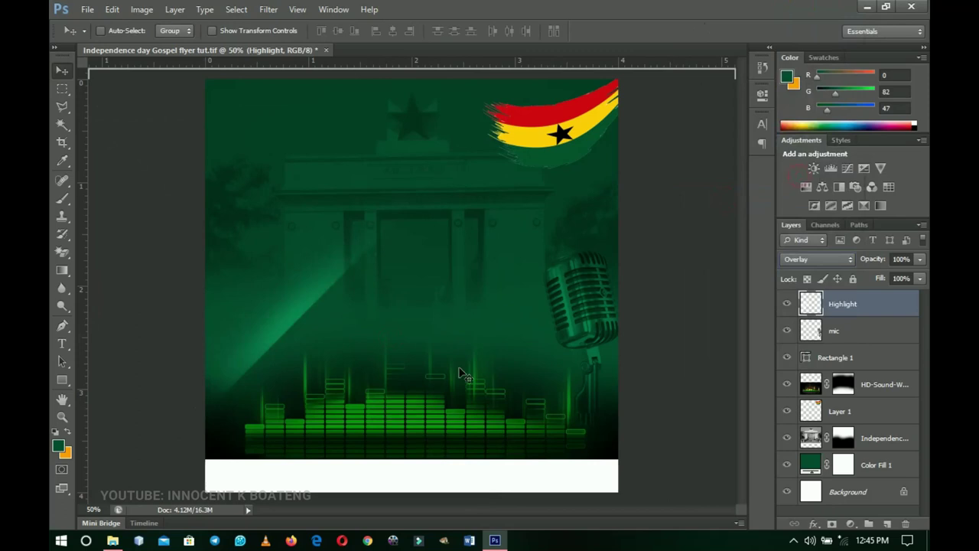
Duplicate the Highlight beam twice, offset the copies as parallel beams, and reposition all three together on the flyer's left half.
{"action": "mouse_move", "coordinate": [308, 372]}
{"action": "left_mouse_down"}
{"action": "mouse_move", "coordinate": [277, 373]}
{"action": "mouse_move", "coordinate": [294, 373]}
{"action": "mouse_move", "coordinate": [283, 365]}
{"action": "mouse_move", "coordinate": [282, 318]}
{"action": "mouse_move", "coordinate": [300, 312]}
{"action": "mouse_move", "coordinate": [306, 331]}
{"action": "mouse_move", "coordinate": [304, 322]}
{"action": "left_mouse_up"}
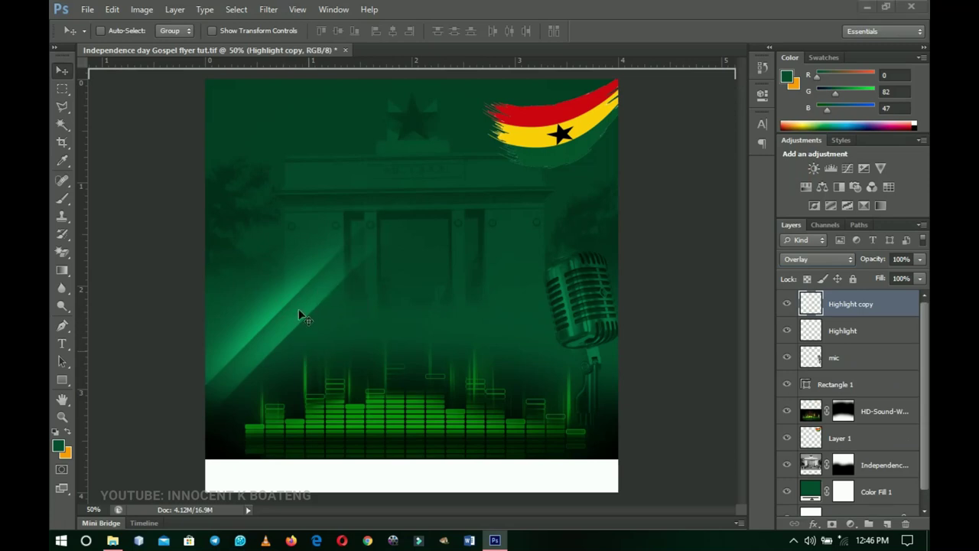
{"action": "key", "text": "ctrl+plus"}
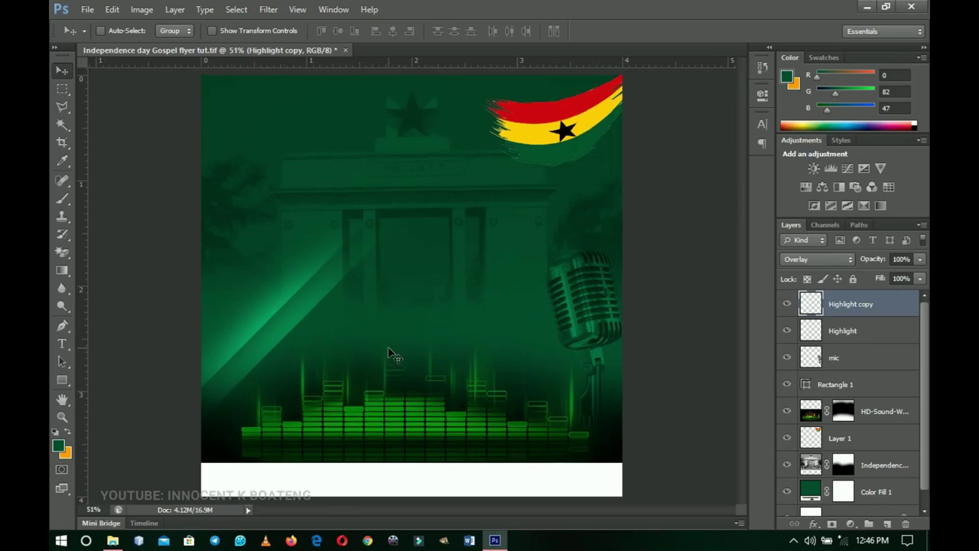
{"action": "key", "text": "ctrl+j"}
{"action": "left_click_drag", "start_coordinate": [352, 331], "coordinate": [357, 346]}
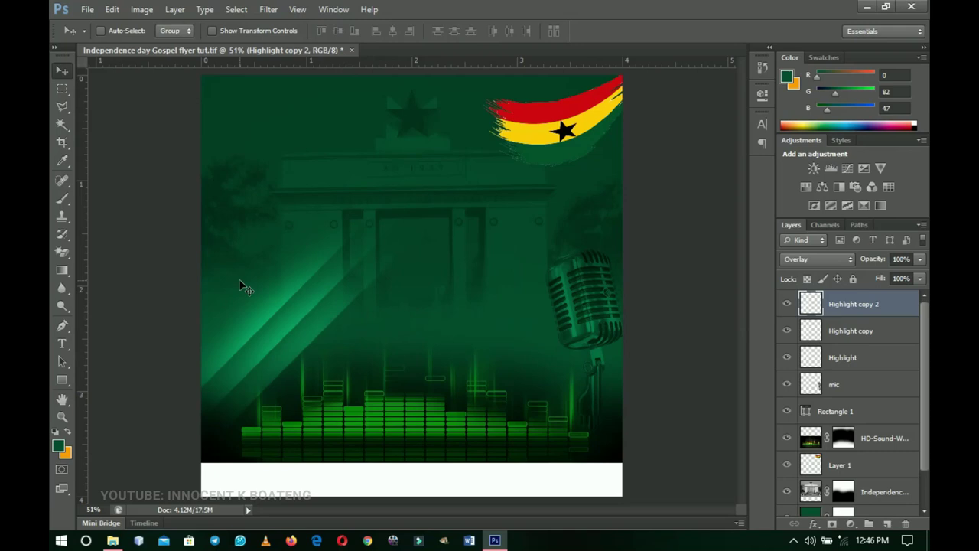
{"action": "left_click", "coordinate": [848, 358], "text": "shift"}
{"action": "left_click_drag", "start_coordinate": [420, 376], "coordinate": [413, 342]}
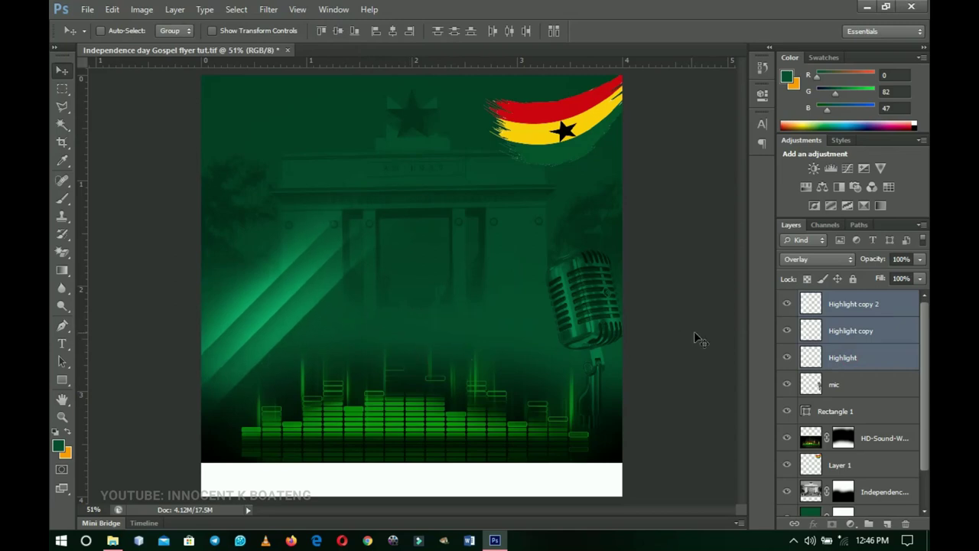
Duplicate the three Highlight layers, flip the copies horizontally and move them to the flyer's right half to mirror the beams.
{"action": "left_click", "coordinate": [849, 305]}
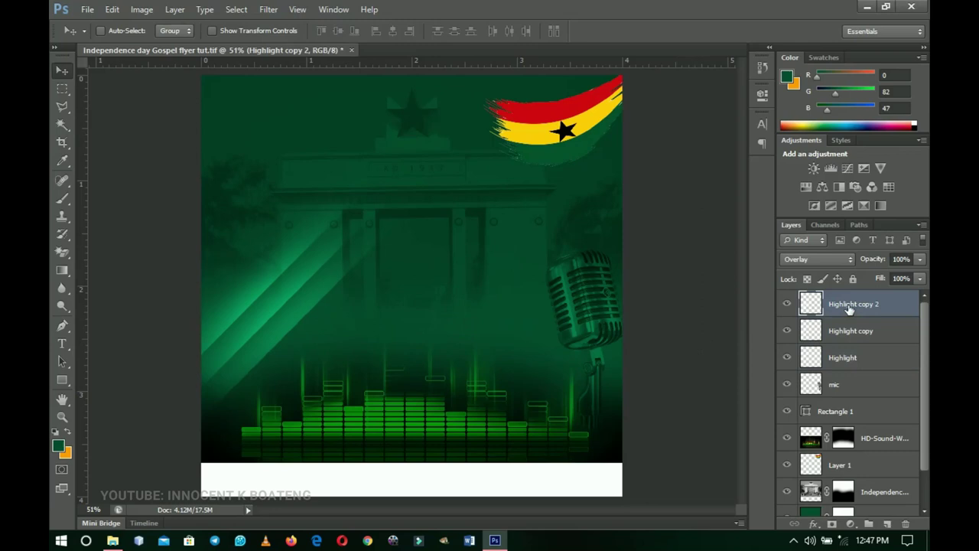
{"action": "left_click", "coordinate": [849, 367]}
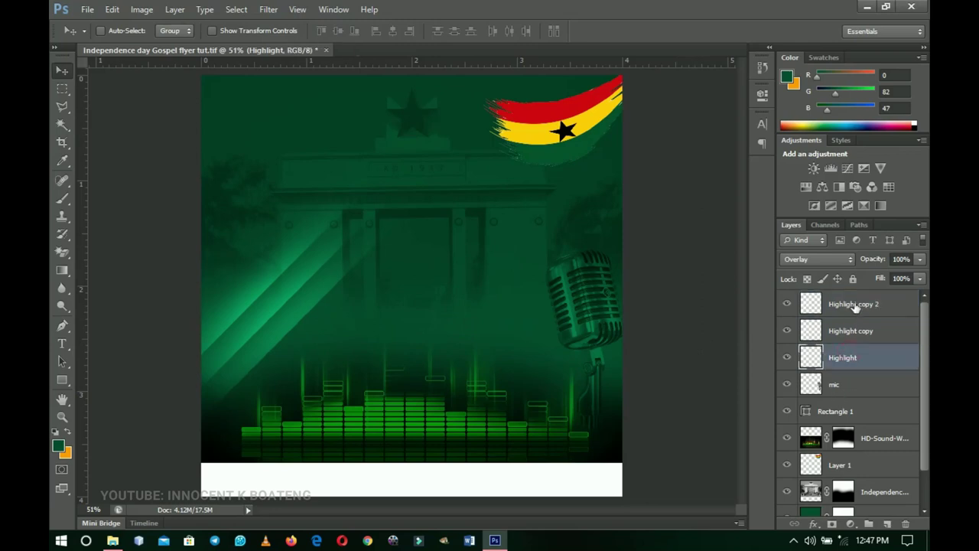
{"action": "left_click", "coordinate": [856, 307], "text": "shift"}
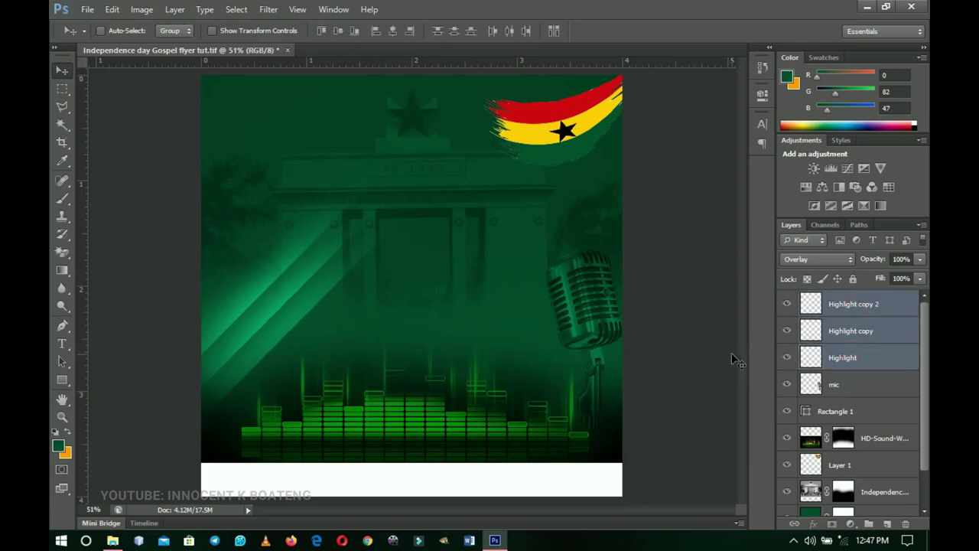
{"action": "key", "text": "ctrl+j"}
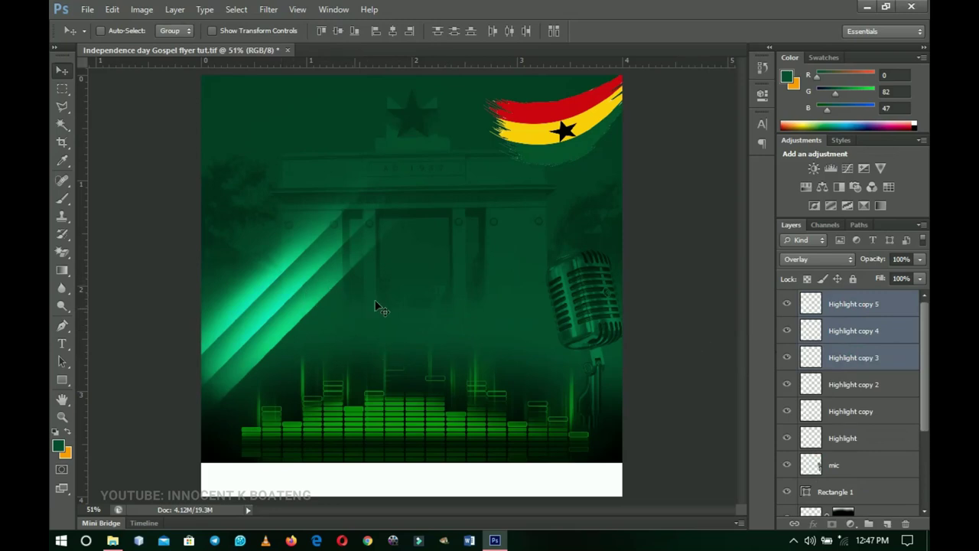
{"action": "key", "text": "ctrl+t"}
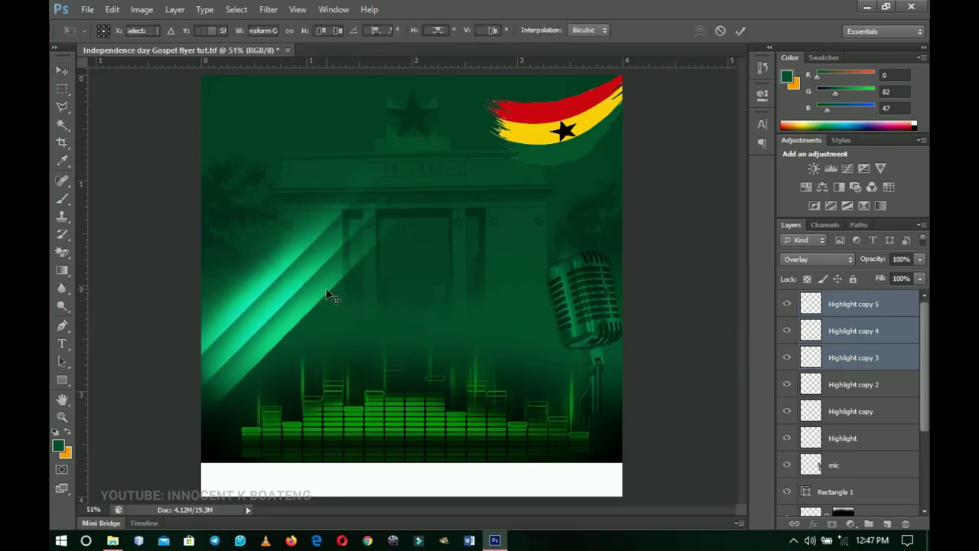
{"action": "right_click", "coordinate": [369, 274]}
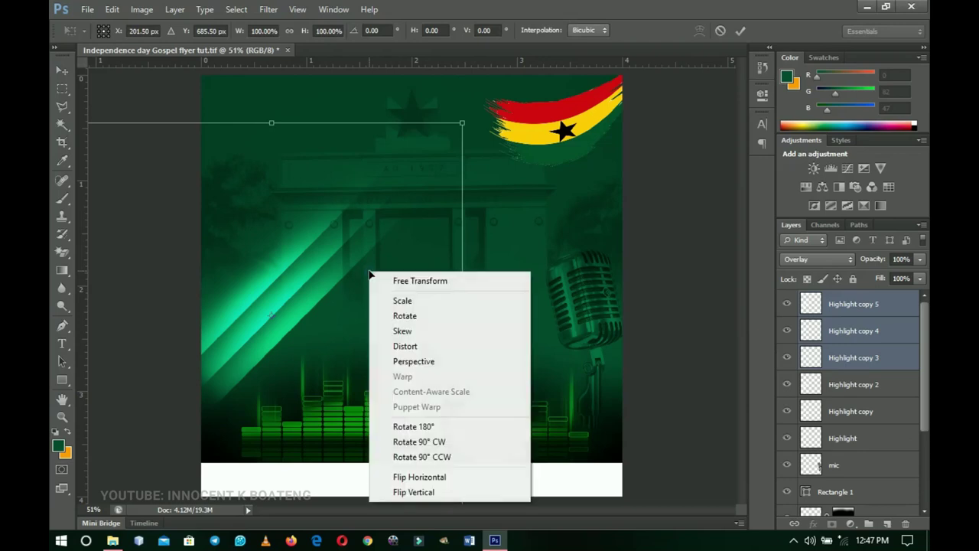
{"action": "left_click", "coordinate": [421, 477]}
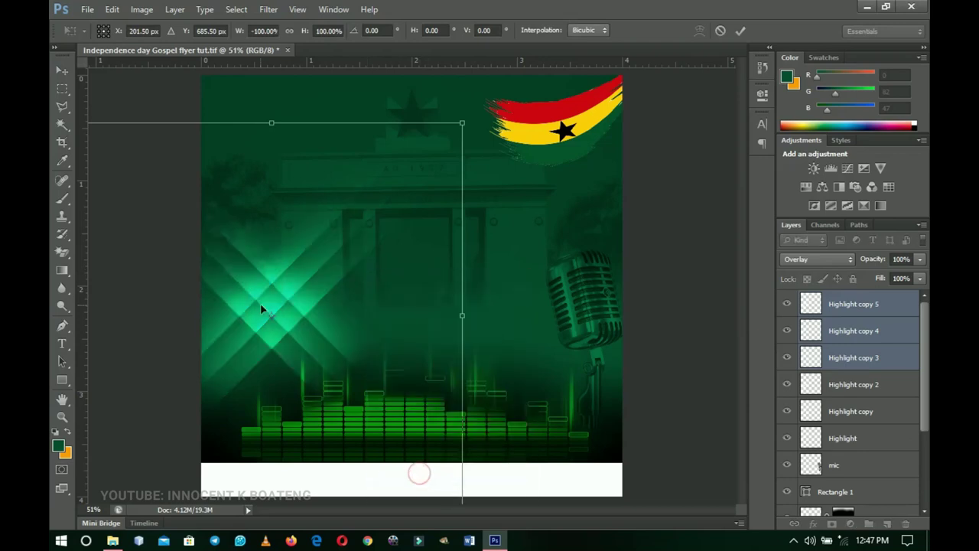
{"action": "key", "text": "Return"}
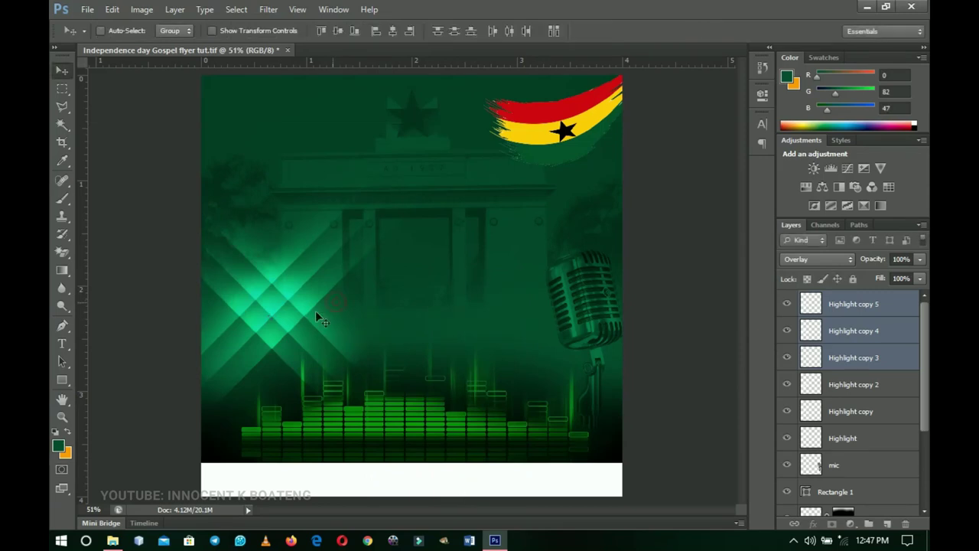
{"action": "left_click_drag", "start_coordinate": [259, 309], "coordinate": [531, 291]}
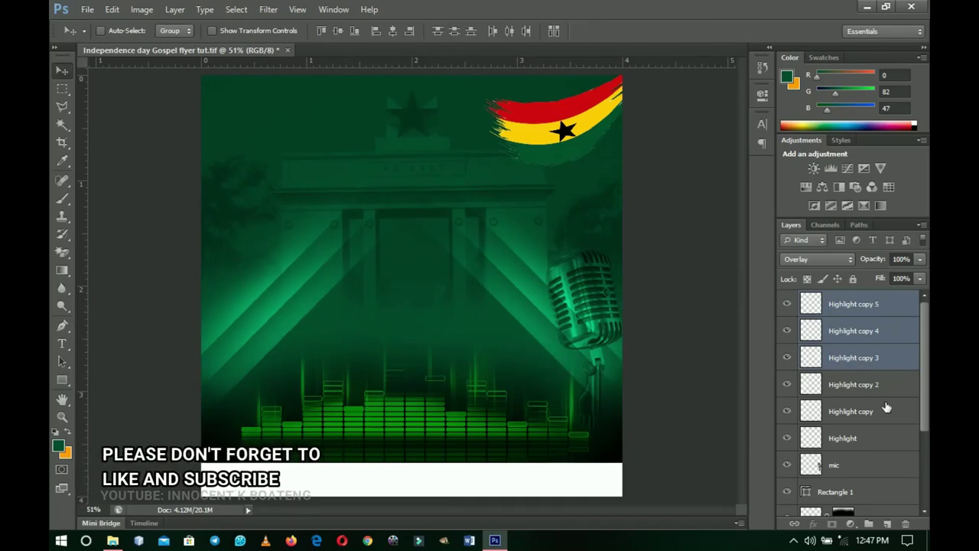
Group all layers above the locked white background layer and rename the group Background.
{"action": "left_click", "coordinate": [868, 306]}
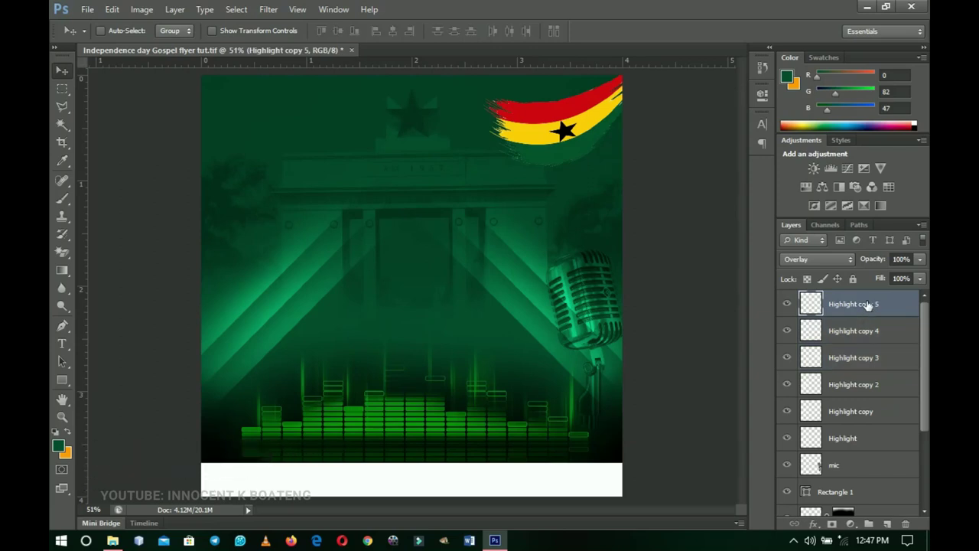
{"action": "scroll", "coordinate": [880, 322], "scroll_direction": "down", "scroll_amount": 5}
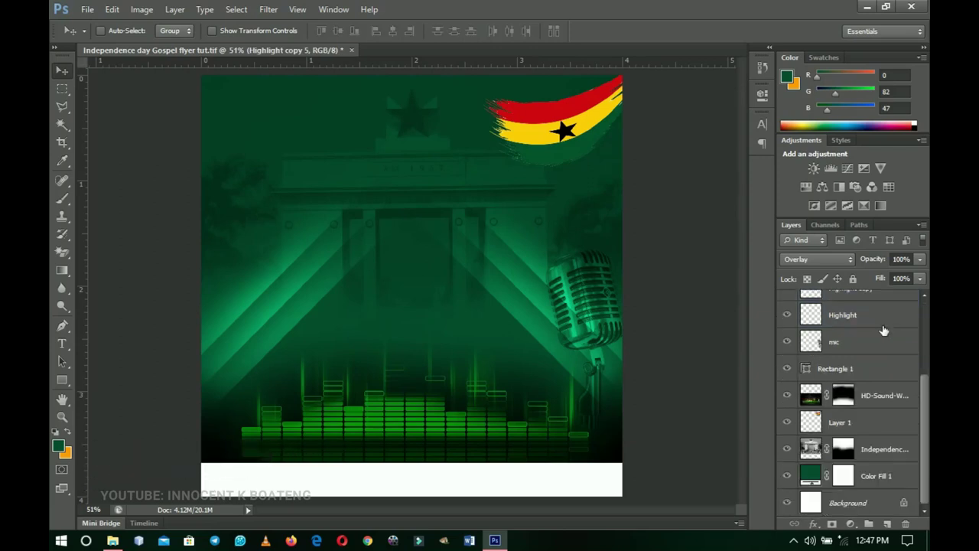
{"action": "left_click", "coordinate": [877, 476], "text": "shift"}
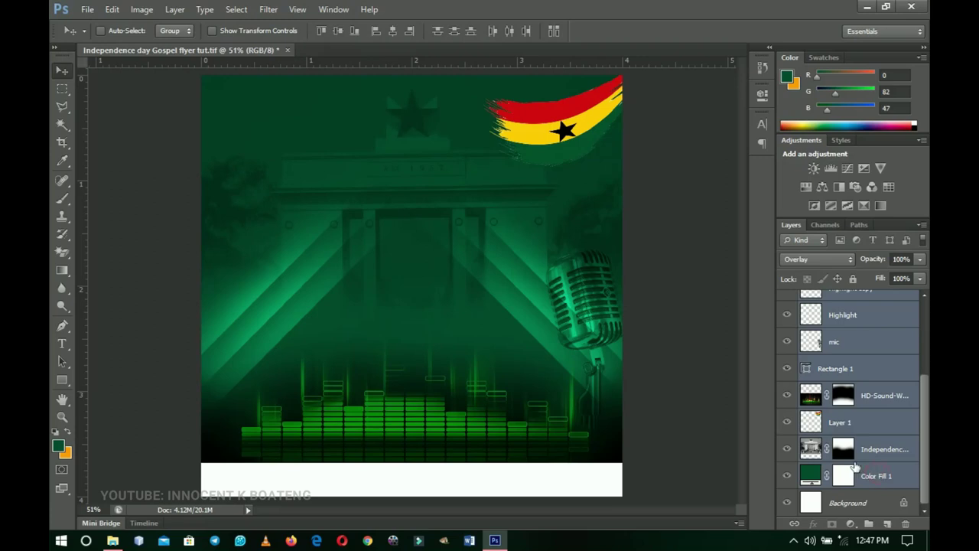
{"action": "key", "text": "ctrl+g"}
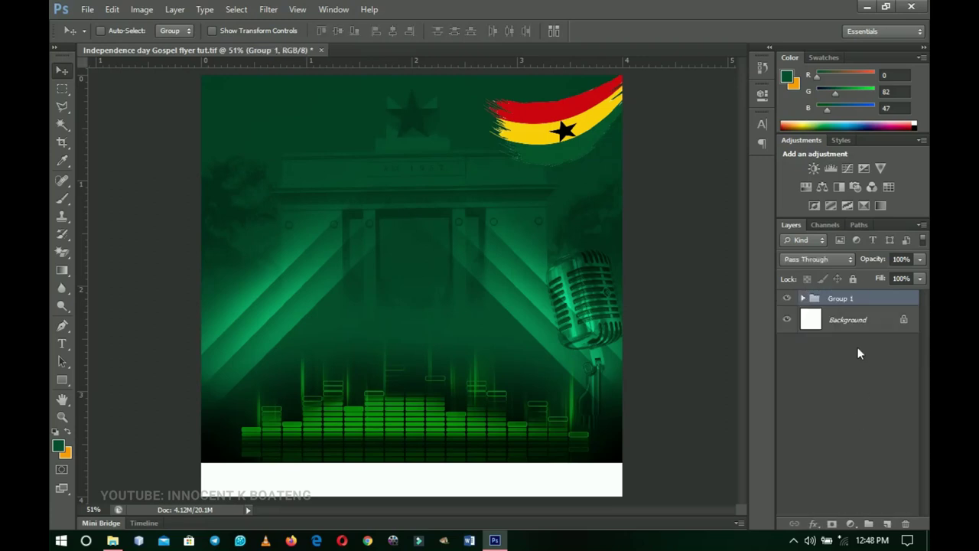
{"action": "double_click", "coordinate": [840, 299]}
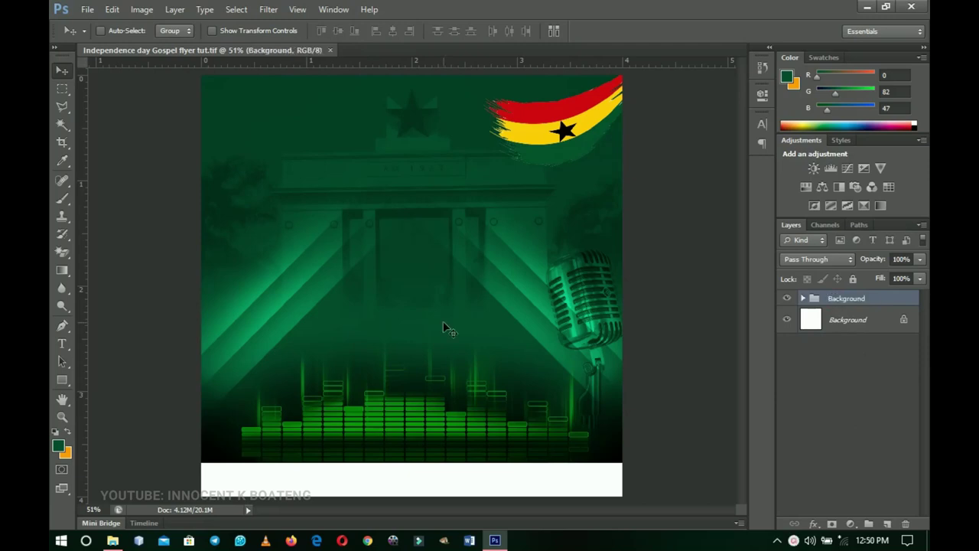
Place the portrait of the woman in the hat from the resources folder, scale it to about 29%, raise it and centre it horizontally.
{"action": "left_click", "coordinate": [113, 540]}
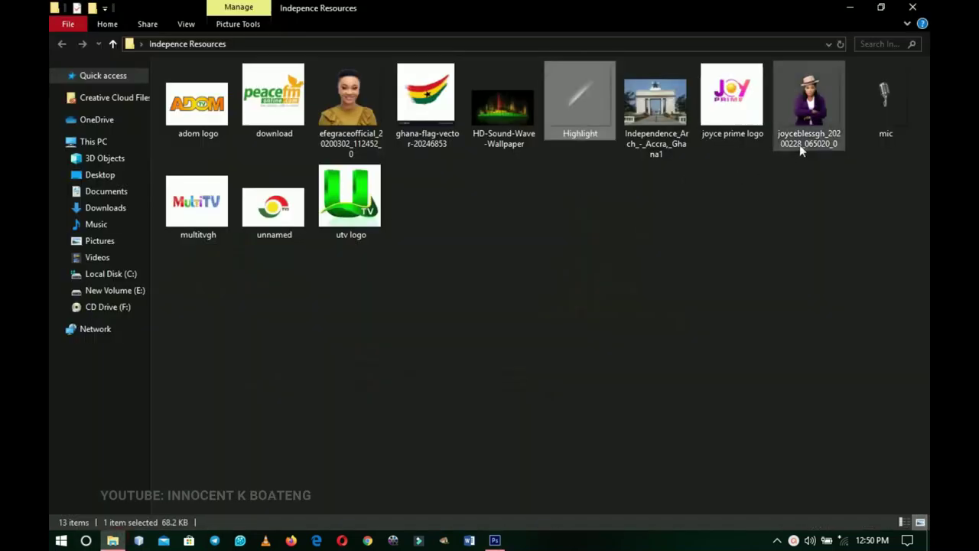
{"action": "left_click_drag", "start_coordinate": [803, 140], "coordinate": [451, 341]}
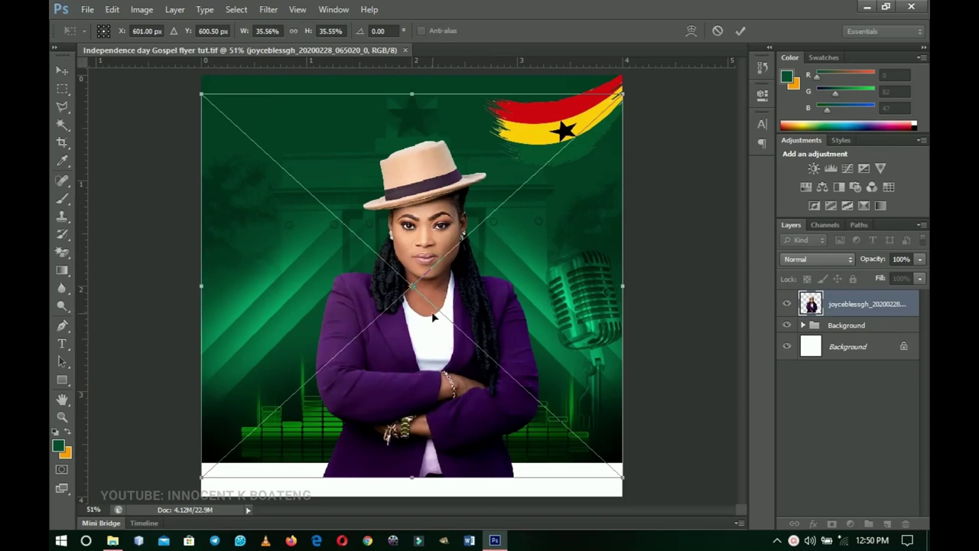
{"action": "left_click_drag", "start_coordinate": [623, 94], "coordinate": [594, 133]}
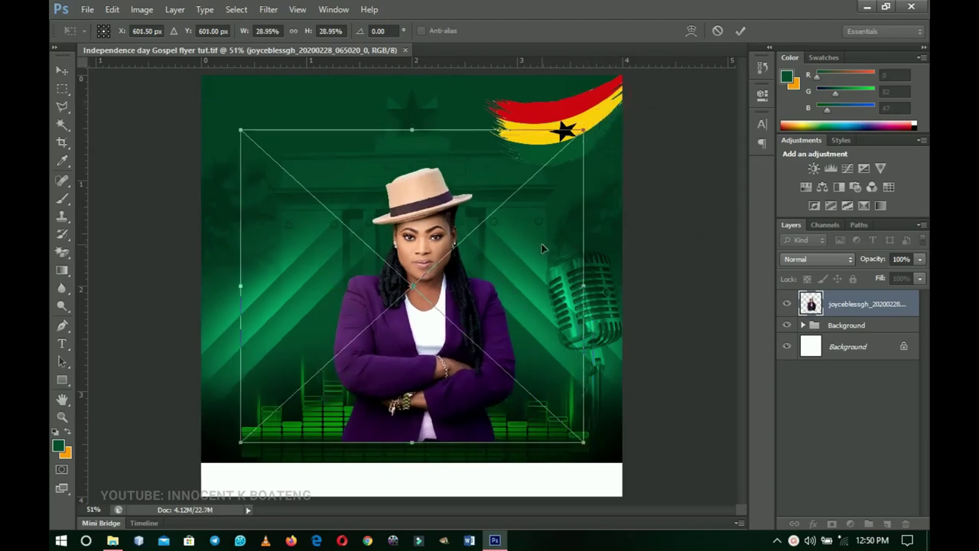
{"action": "key", "text": "Return"}
{"action": "left_click_drag", "start_coordinate": [495, 390], "coordinate": [485, 320]}
{"action": "key", "text": "ctrl+a"}
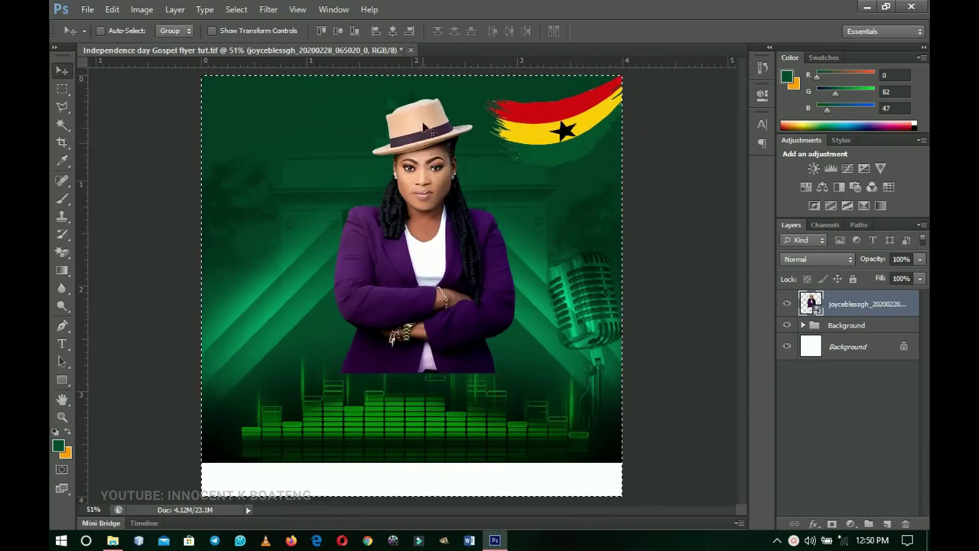
{"action": "left_click", "coordinate": [397, 30]}
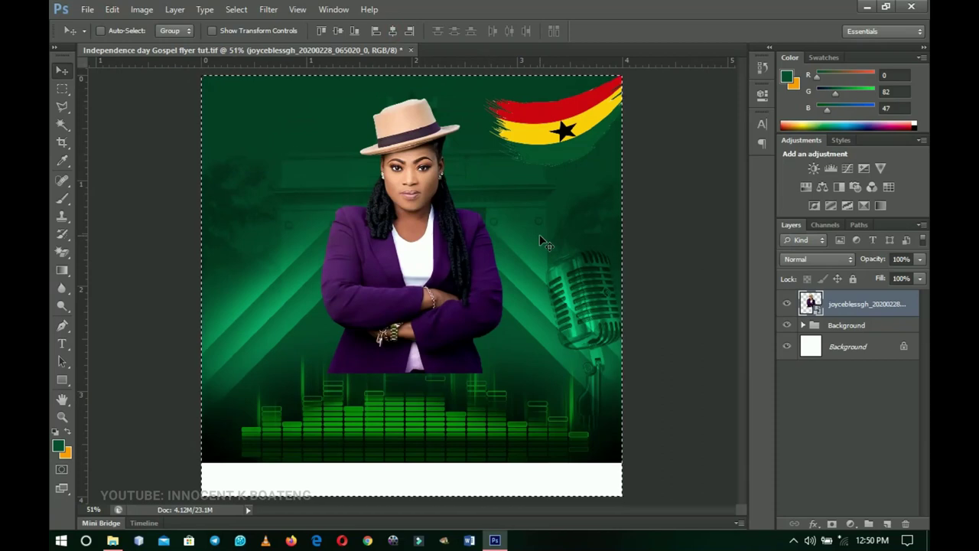
{"action": "key", "text": "ctrl+d"}
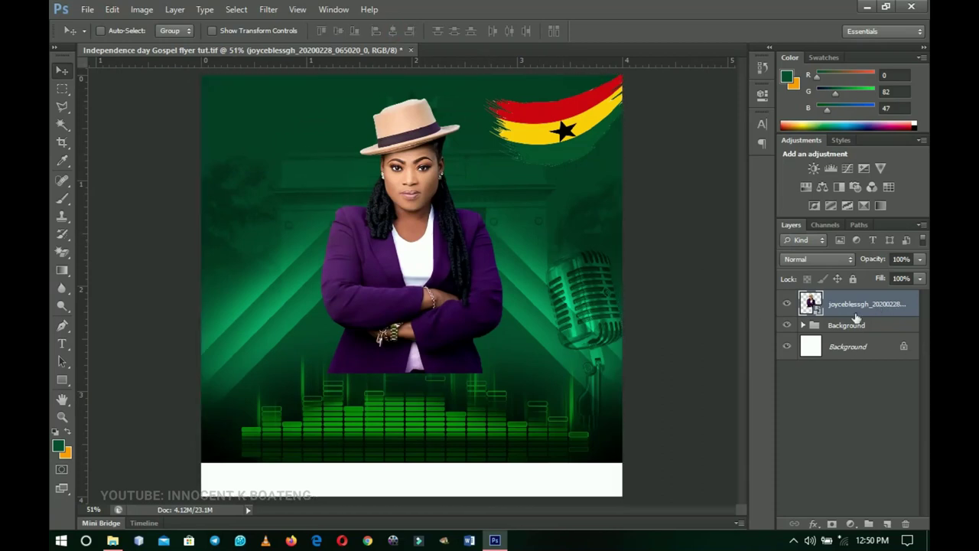
Rasterize the portrait layer and fade out its lower edge through a layer mask using a black brush of size 250.
{"action": "right_click", "coordinate": [847, 311]}
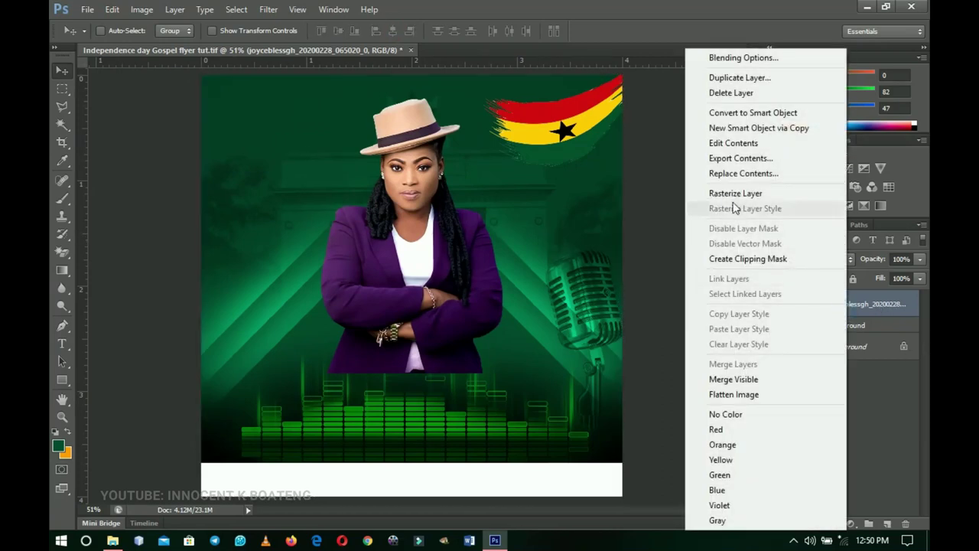
{"action": "left_click", "coordinate": [732, 197]}
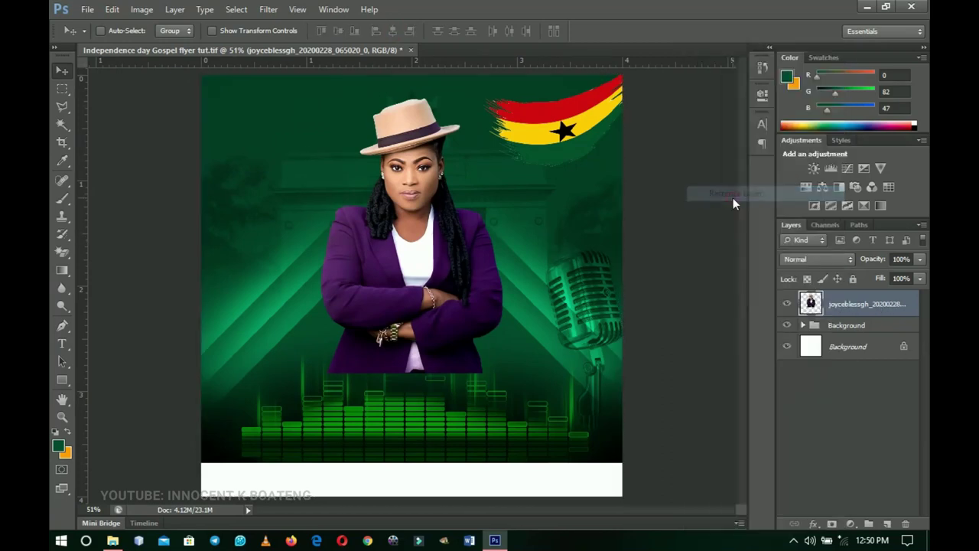
{"action": "left_click", "coordinate": [832, 524]}
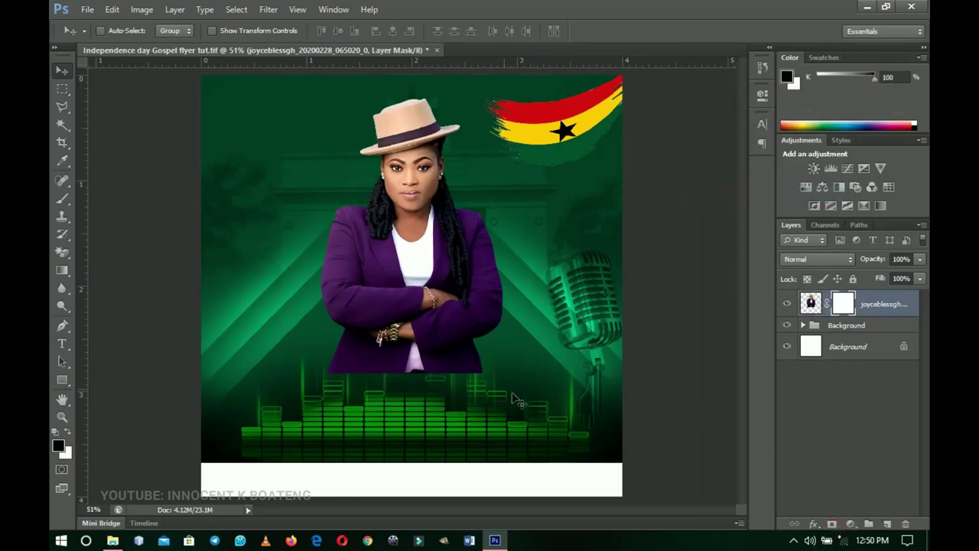
{"action": "key", "text": "b"}
{"action": "key", "text": "bracketleft"}
{"action": "key", "text": "bracketleft"}
{"action": "key", "text": "bracketleft"}
{"action": "key", "text": "bracketleft"}
{"action": "key", "text": "bracketleft"}
{"action": "key", "text": "bracketright"}
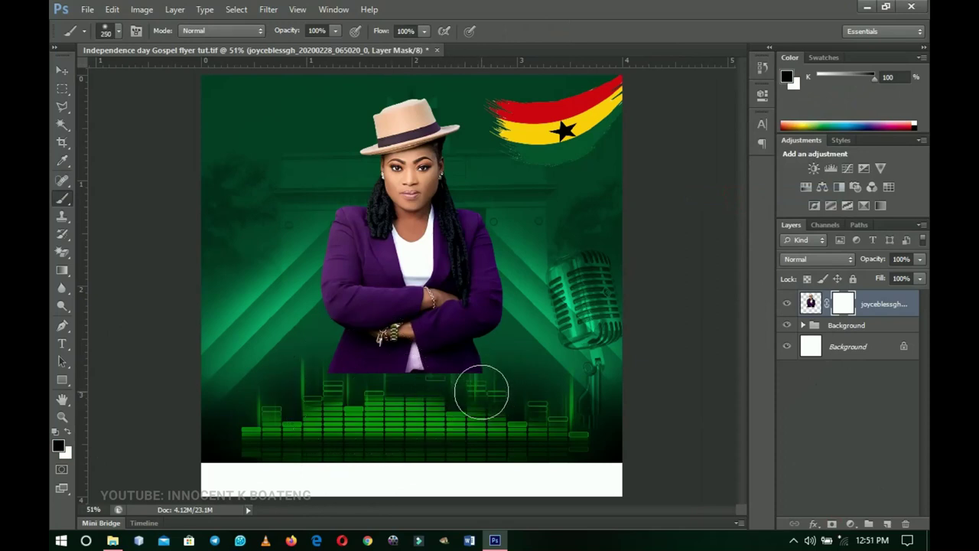
{"action": "mouse_move", "coordinate": [481, 392]}
{"action": "left_mouse_down"}
{"action": "mouse_move", "coordinate": [376, 416]}
{"action": "mouse_move", "coordinate": [397, 409]}
{"action": "mouse_move", "coordinate": [313, 404]}
{"action": "mouse_move", "coordinate": [391, 399]}
{"action": "mouse_move", "coordinate": [394, 416]}
{"action": "mouse_move", "coordinate": [441, 395]}
{"action": "mouse_move", "coordinate": [472, 399]}
{"action": "mouse_move", "coordinate": [340, 405]}
{"action": "mouse_move", "coordinate": [315, 381]}
{"action": "mouse_move", "coordinate": [386, 391]}
{"action": "left_mouse_up"}
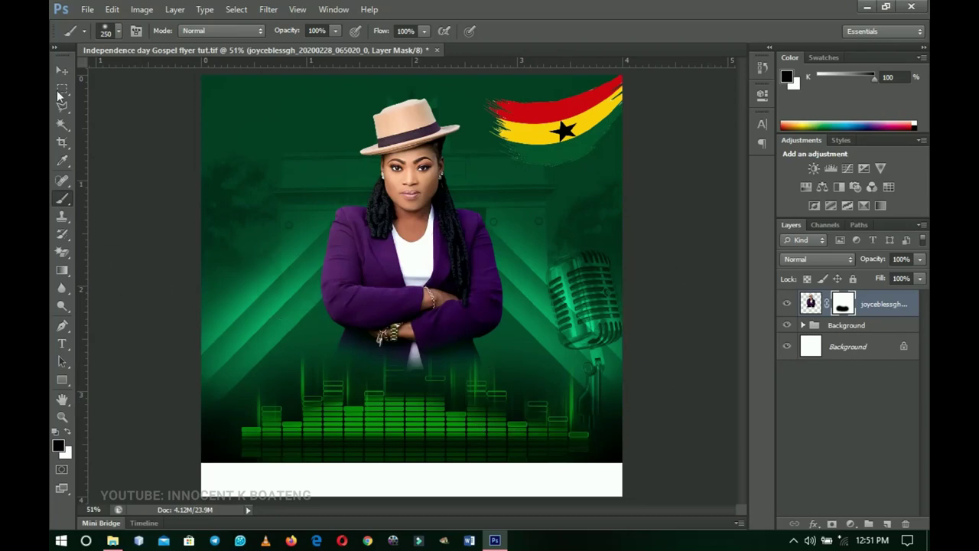
Draw a green rectangle about 2.4 by 0.4 inches over the portrait's lower edge and centre it horizontally on the canvas.
{"action": "left_click", "coordinate": [59, 69]}
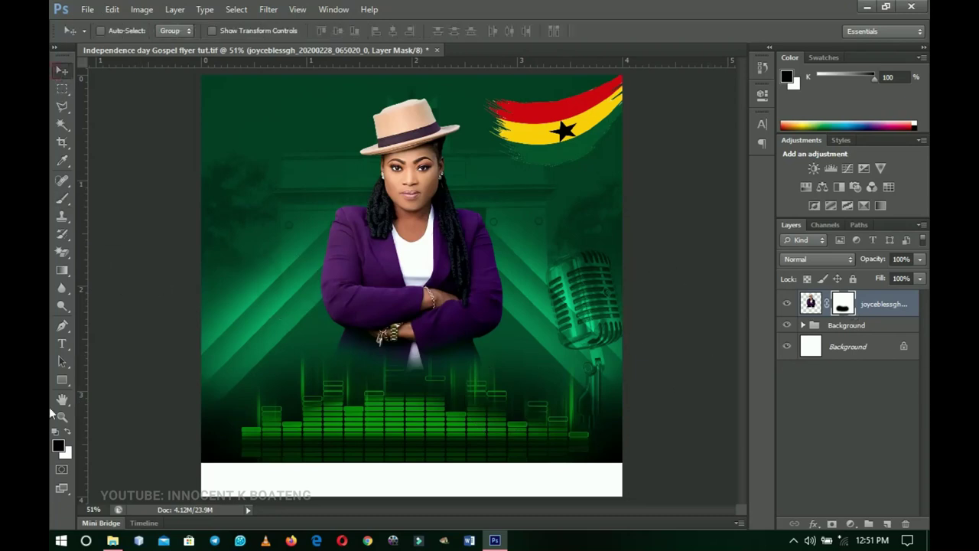
{"action": "left_click", "coordinate": [63, 384]}
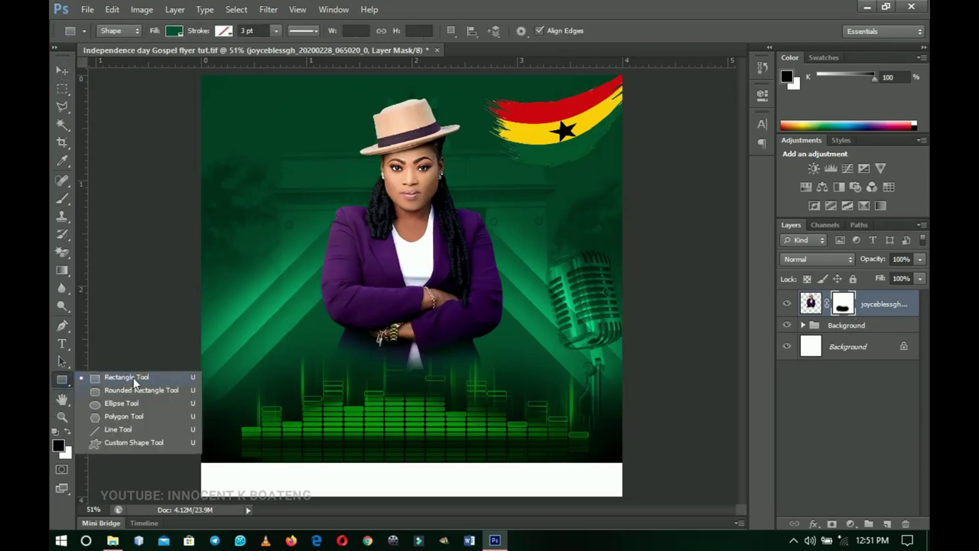
{"action": "left_click", "coordinate": [133, 377]}
{"action": "left_click_drag", "start_coordinate": [294, 335], "coordinate": [549, 375]}
{"action": "key", "text": "v"}
{"action": "key", "text": "ctrl+a"}
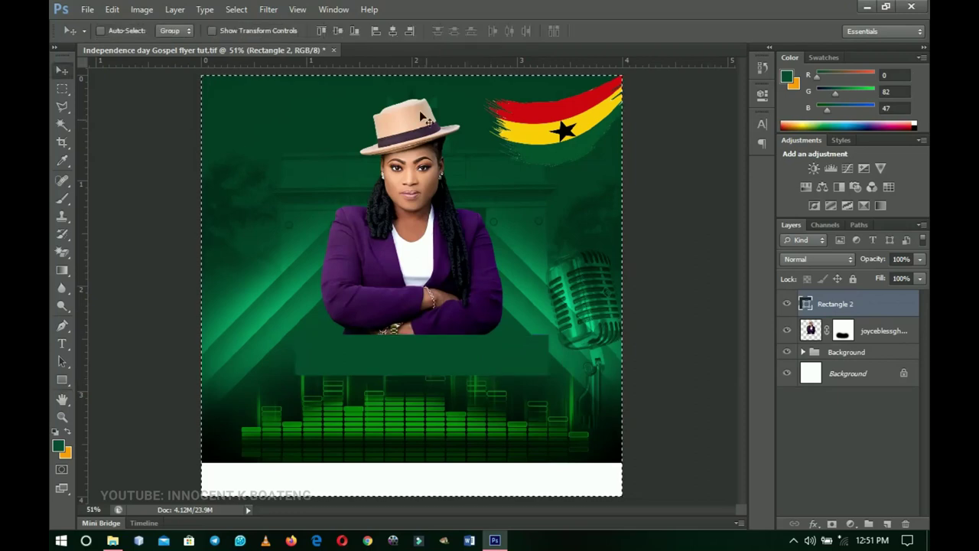
{"action": "left_click", "coordinate": [394, 31]}
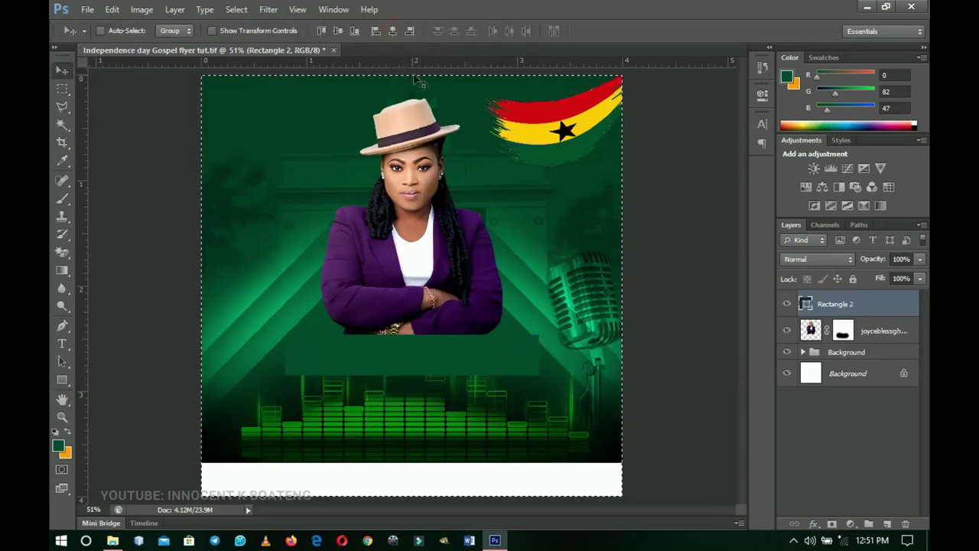
{"action": "key", "text": "ctrl+d"}
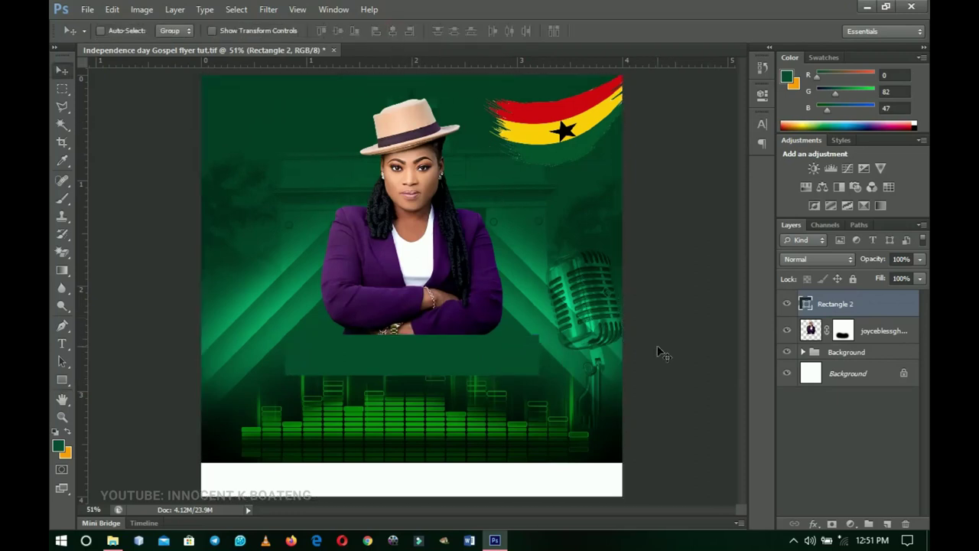
Recolour the green rectangle below the portrait with the flag's yellow, ffcf00.
{"action": "double_click", "coordinate": [806, 305]}
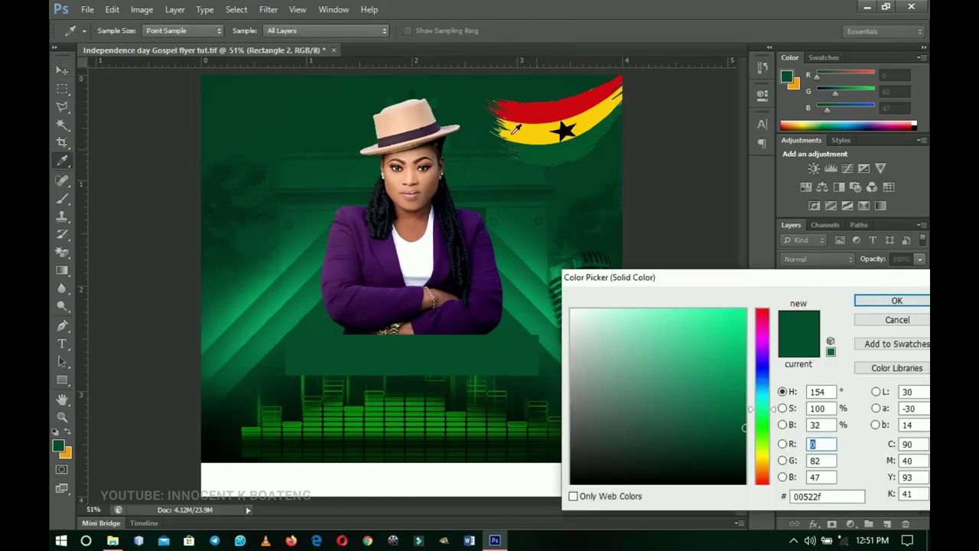
{"action": "left_click", "coordinate": [538, 136]}
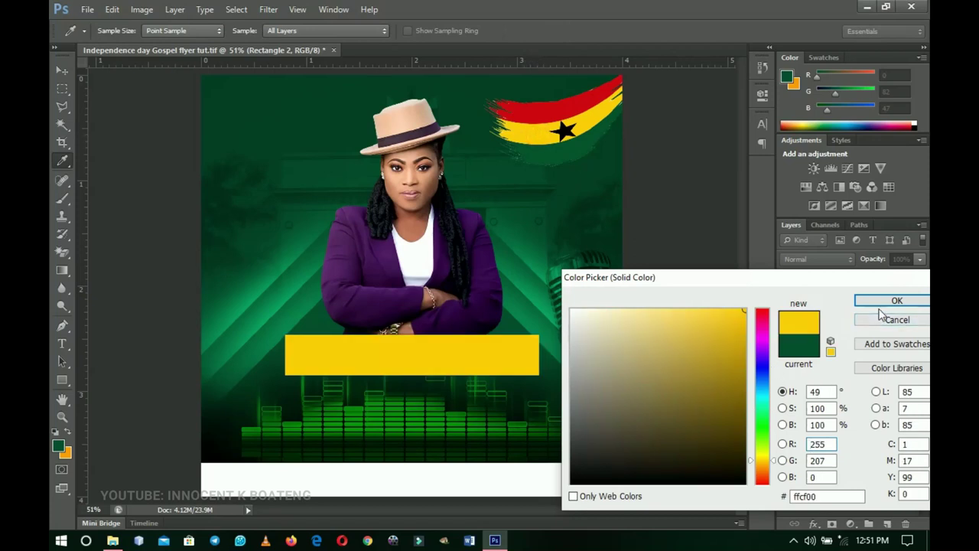
{"action": "left_click", "coordinate": [854, 304]}
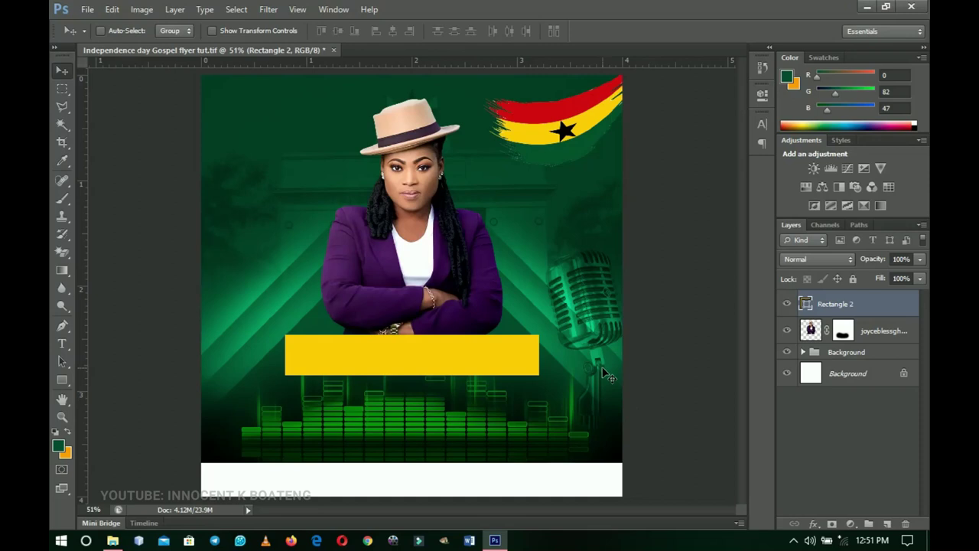
Duplicate the yellow rectangle and scale the copy to about 77% around its centre.
{"action": "key", "text": "ctrl+j"}
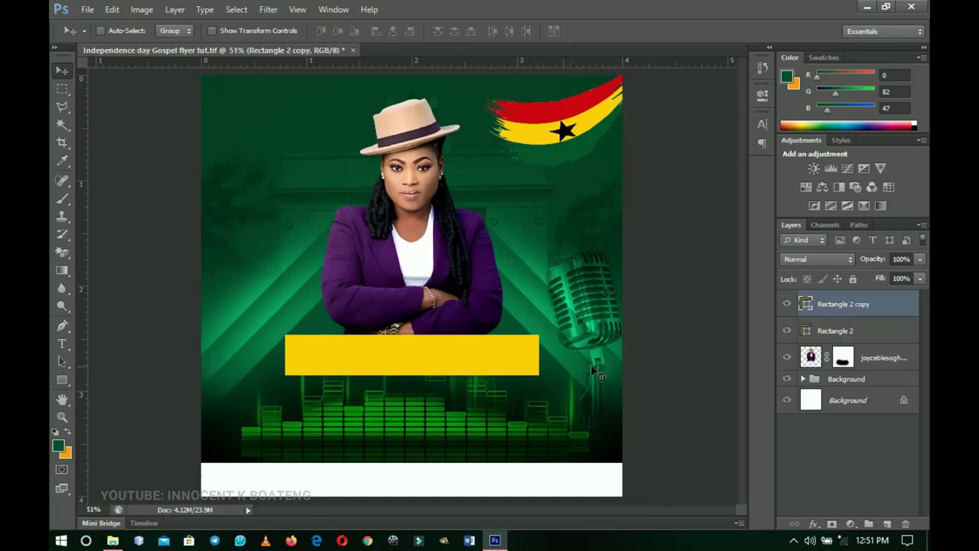
{"action": "key", "text": "ctrl+t"}
{"action": "left_click_drag", "start_coordinate": [539, 378], "coordinate": [509, 372]}
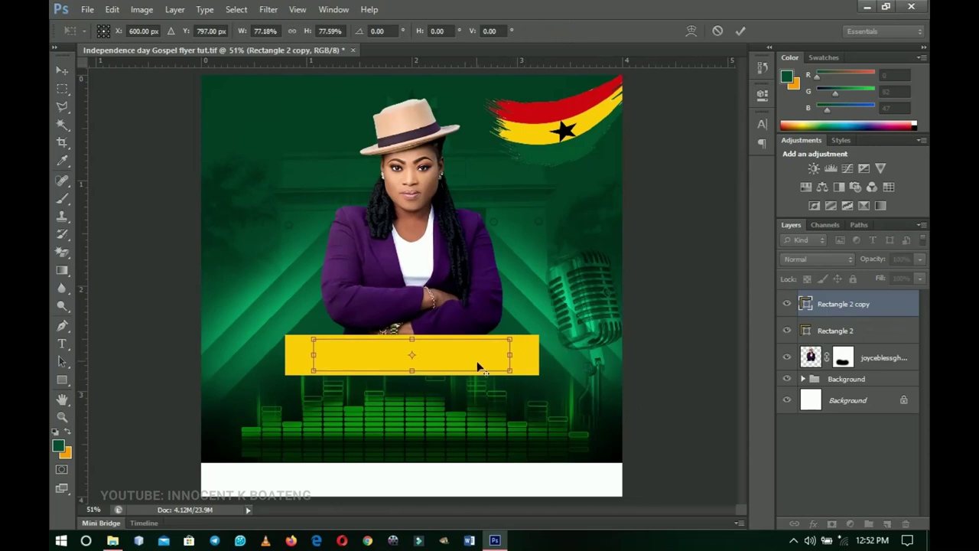
{"action": "key", "text": "Return"}
Move the smaller rectangle copy straight down so that its lower part extends below the larger yellow rectangle.
{"action": "key", "text": "shift+Down"}
{"action": "key", "text": "shift+Down"}
{"action": "key", "text": "shift+Down"}
{"action": "key", "text": "shift+Down"}
{"action": "key", "text": "shift+Down"}
{"action": "key", "text": "shift+Down"}
{"action": "key", "text": "Down"}
{"action": "key", "text": "Down"}
{"action": "key", "text": "Down"}
{"action": "key", "text": "Down"}
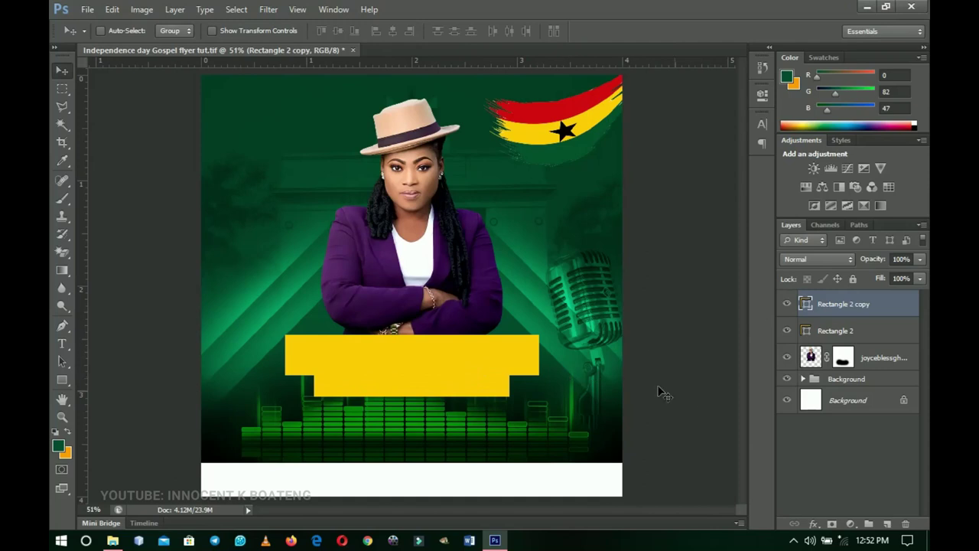
Recolour the smaller rectangle bright red ff000c and place its layer beneath the yellow rectangle.
{"action": "double_click", "coordinate": [806, 305]}
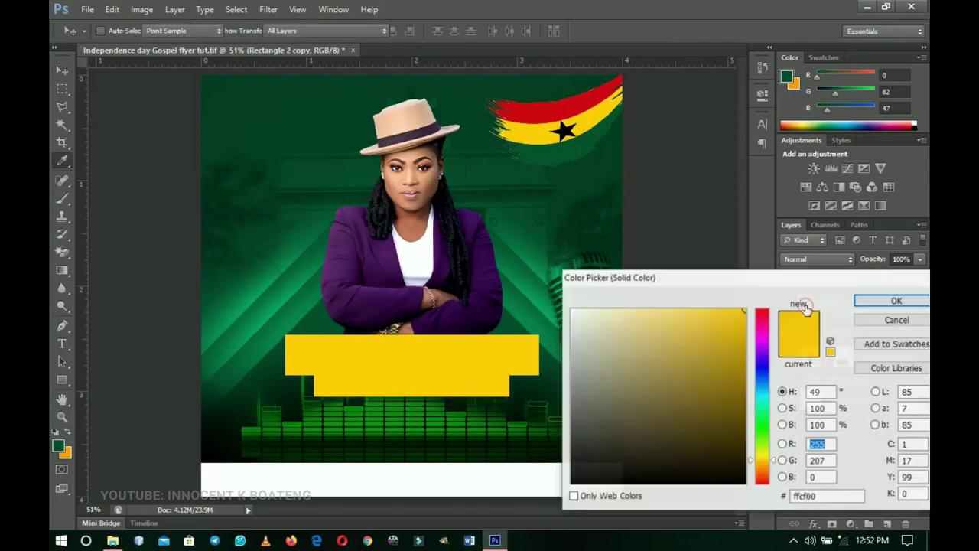
{"action": "left_click", "coordinate": [564, 102]}
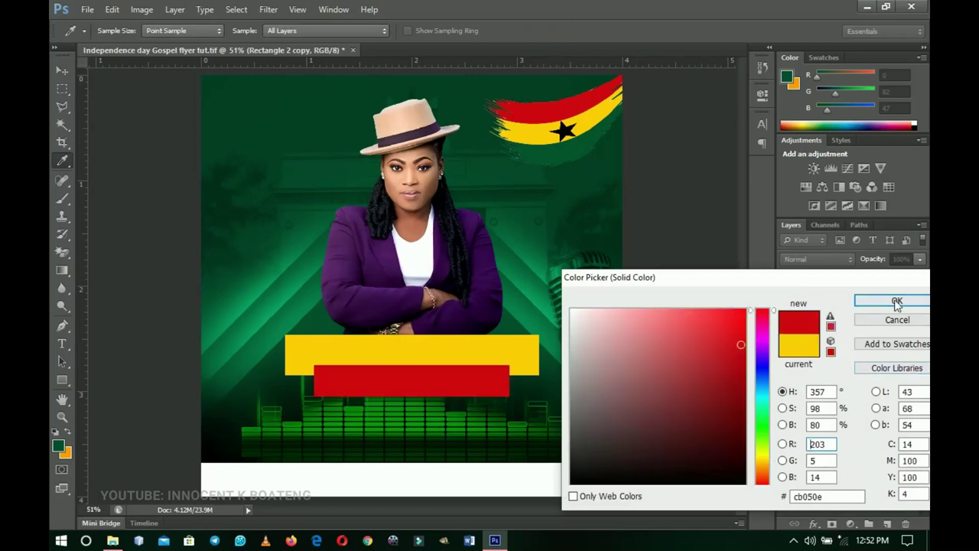
{"action": "left_click_drag", "start_coordinate": [744, 316], "coordinate": [755, 302]}
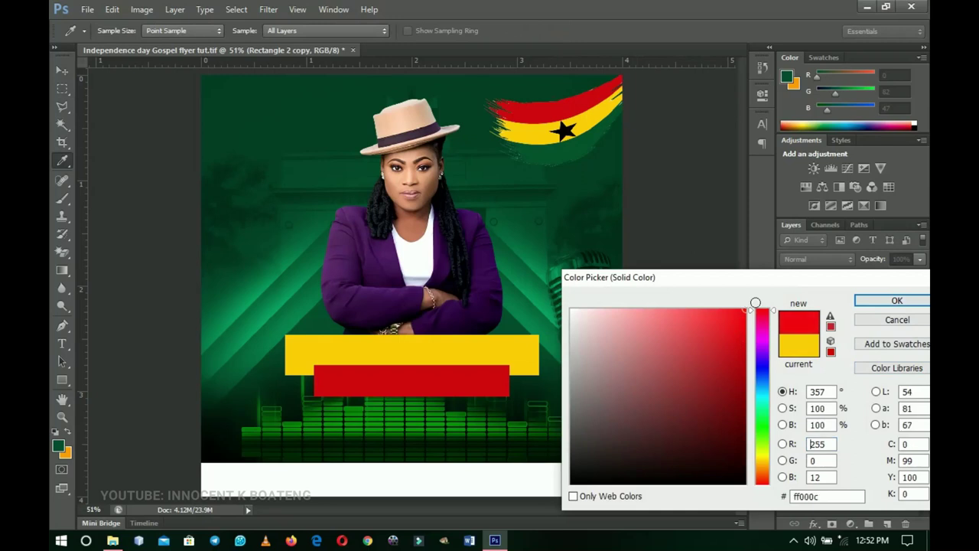
{"action": "left_click", "coordinate": [880, 303]}
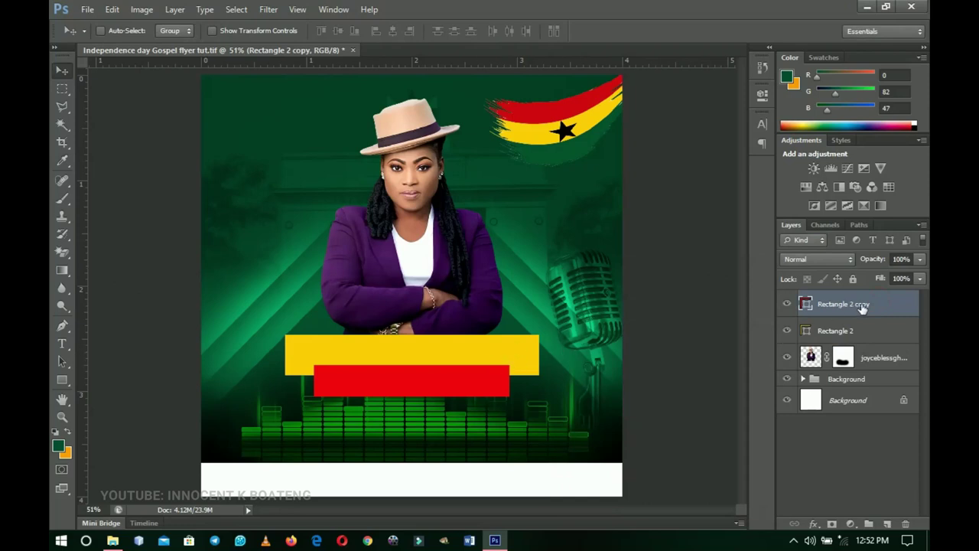
{"action": "left_click_drag", "start_coordinate": [852, 304], "coordinate": [847, 341]}
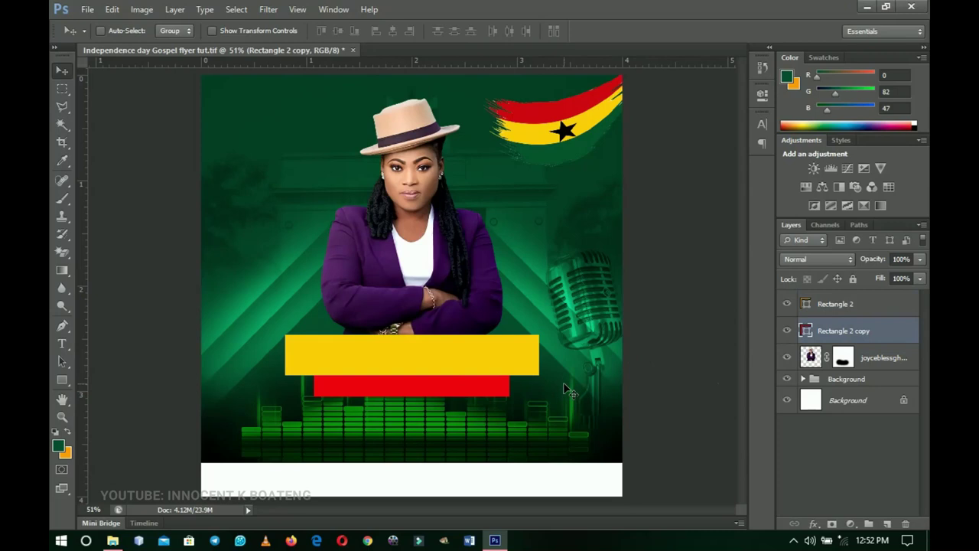
Add the text INDENPENCE DAY in Bebas at 21.63 pt on a new layer above the yellow rectangle.
{"action": "left_click", "coordinate": [842, 305]}
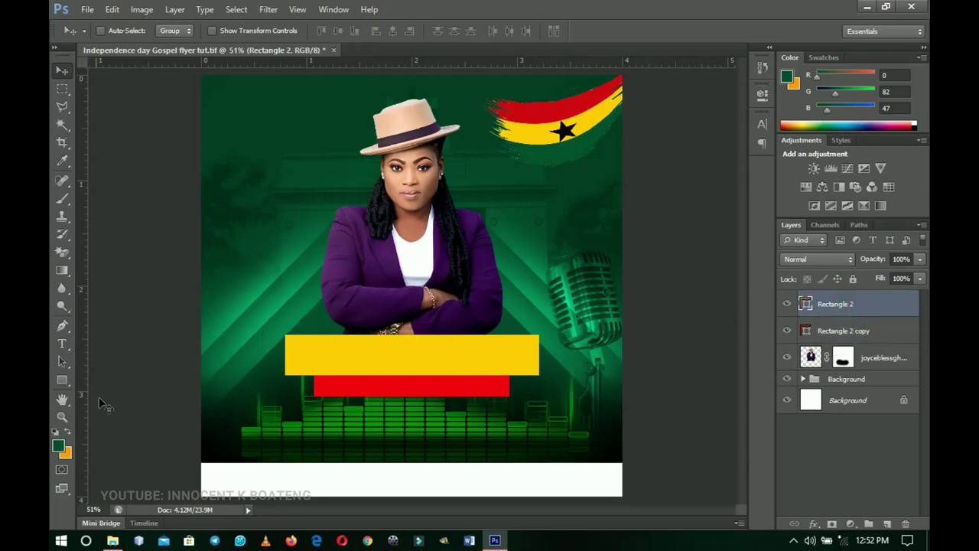
{"action": "key", "text": "t"}
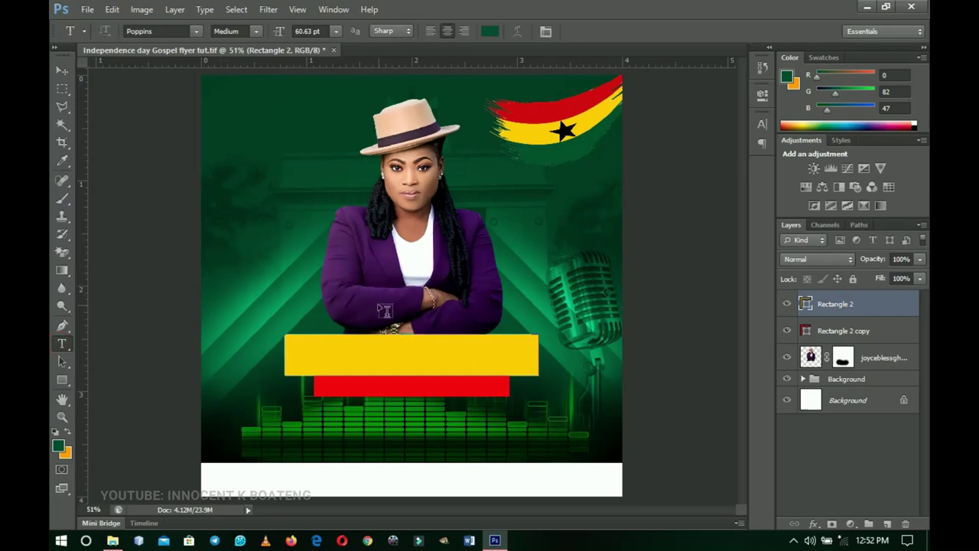
{"action": "left_click", "coordinate": [381, 310]}
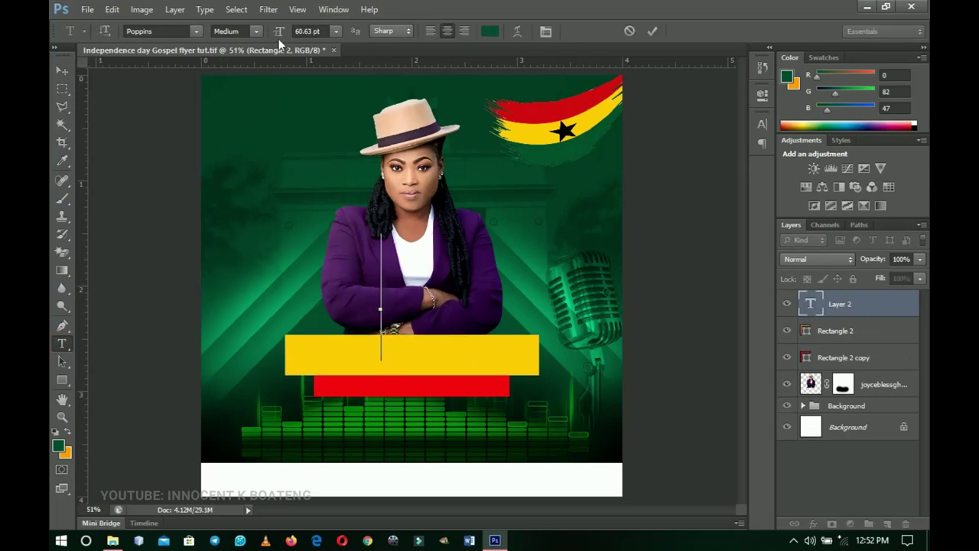
{"action": "left_click_drag", "start_coordinate": [279, 36], "coordinate": [253, 39]}
{"action": "left_click", "coordinate": [167, 31]}
{"action": "type", "text": "Bebas"}
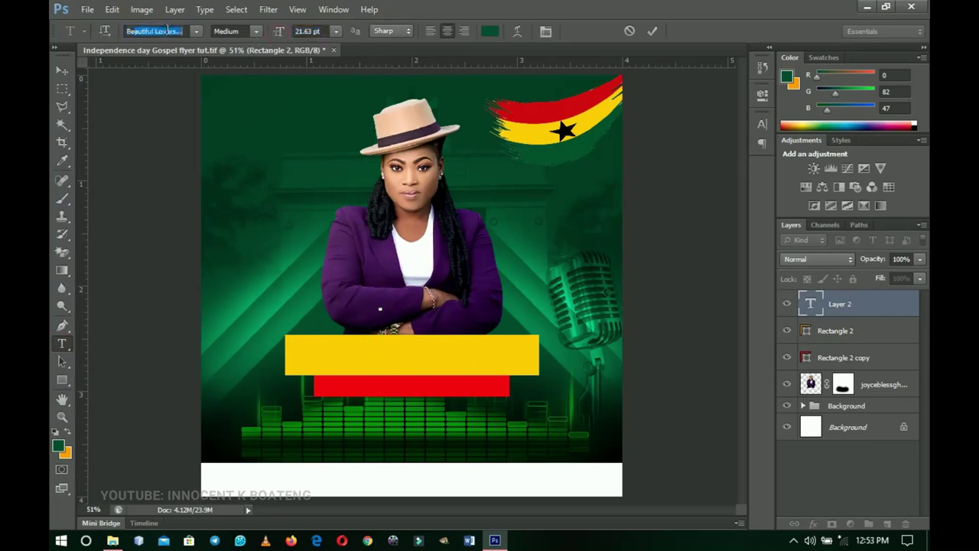
{"action": "key", "text": "Return"}
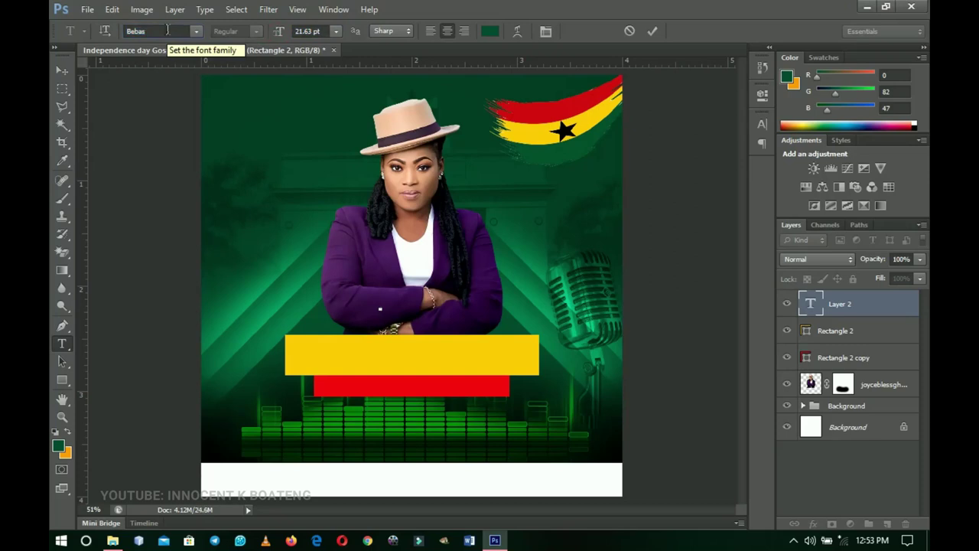
{"action": "type", "text": "INDE"}
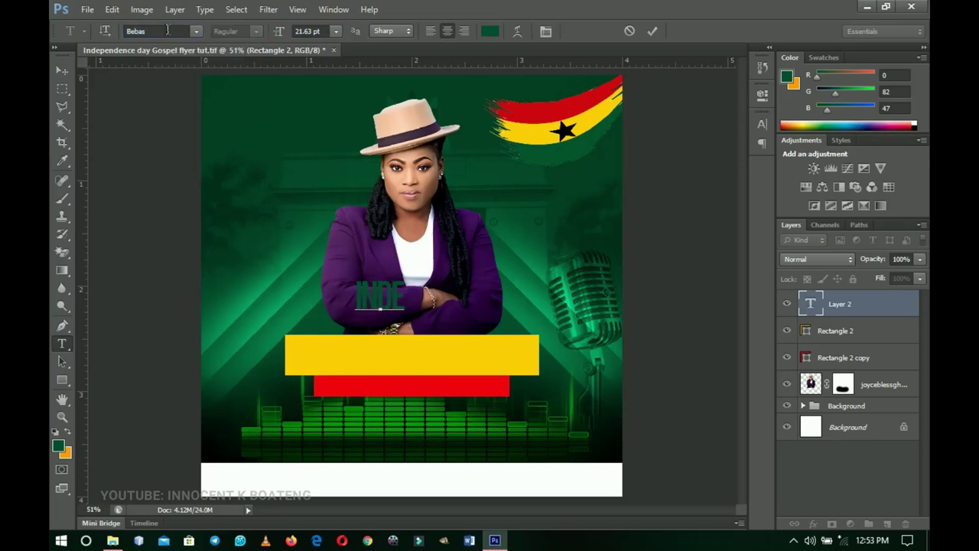
{"action": "type", "text": "NPENCE"}
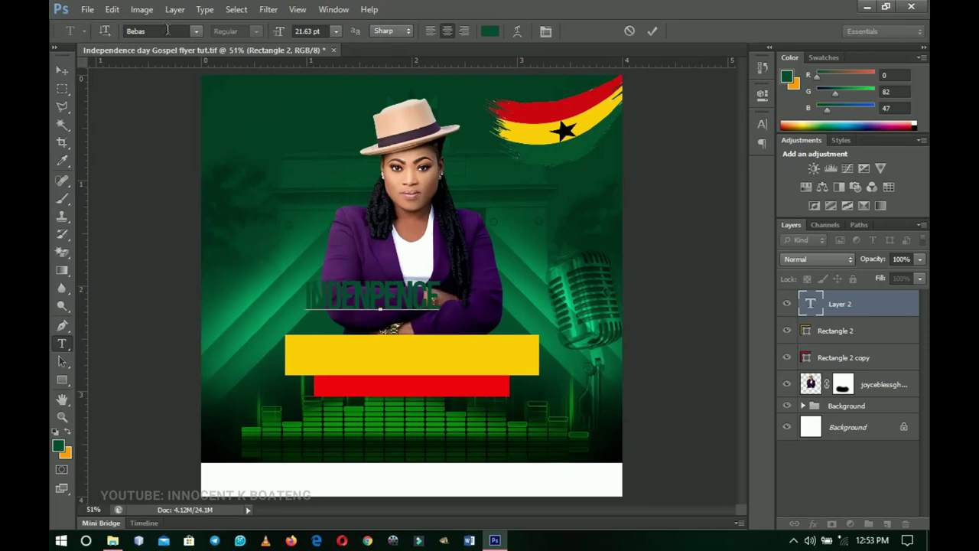
{"action": "key", "text": "BackSpace"}
{"action": "type", "text": "DAY"}
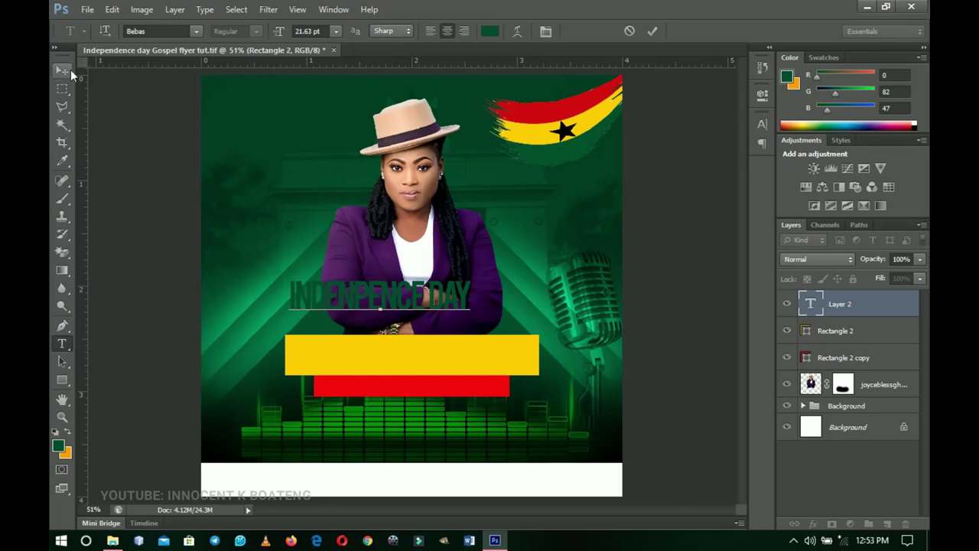
Change the colour of the whole INDENPENCE DAY text to white, ffffff.
{"action": "key", "text": "ctrl+a"}
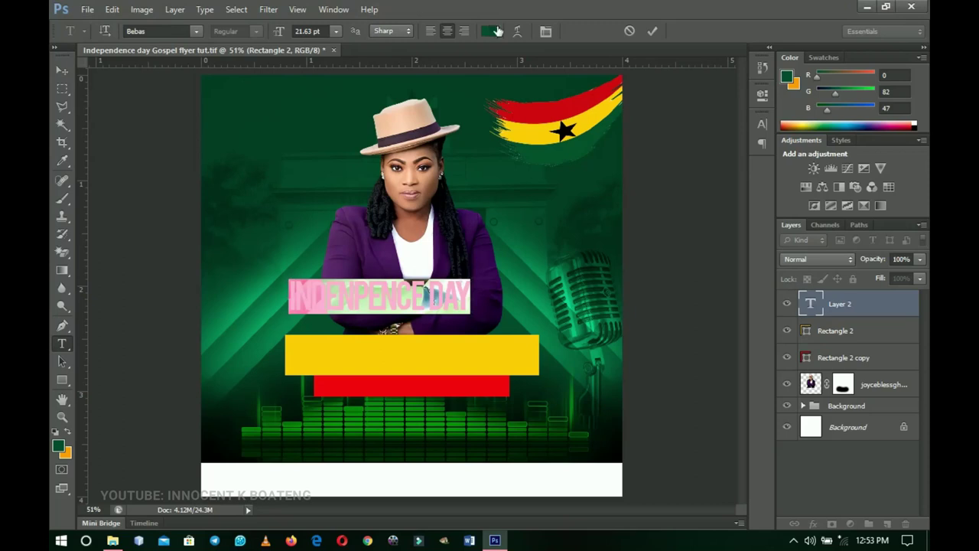
{"action": "left_click", "coordinate": [491, 31]}
{"action": "left_click", "coordinate": [572, 310]}
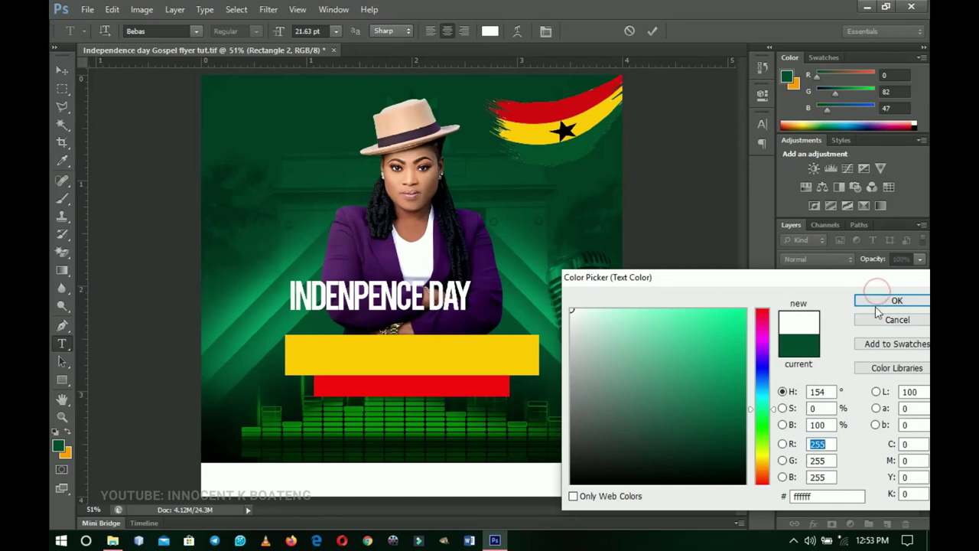
{"action": "left_click", "coordinate": [886, 299]}
Move the INDENPENCE DAY text onto the yellow rectangle and enlarge it to nearly fill the banner.
{"action": "left_click", "coordinate": [64, 69]}
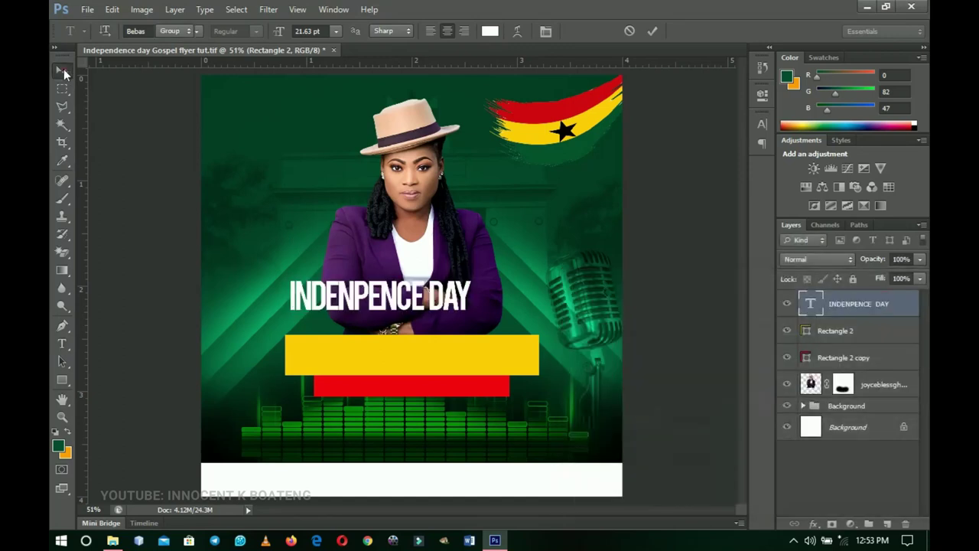
{"action": "left_click_drag", "start_coordinate": [402, 294], "coordinate": [432, 352]}
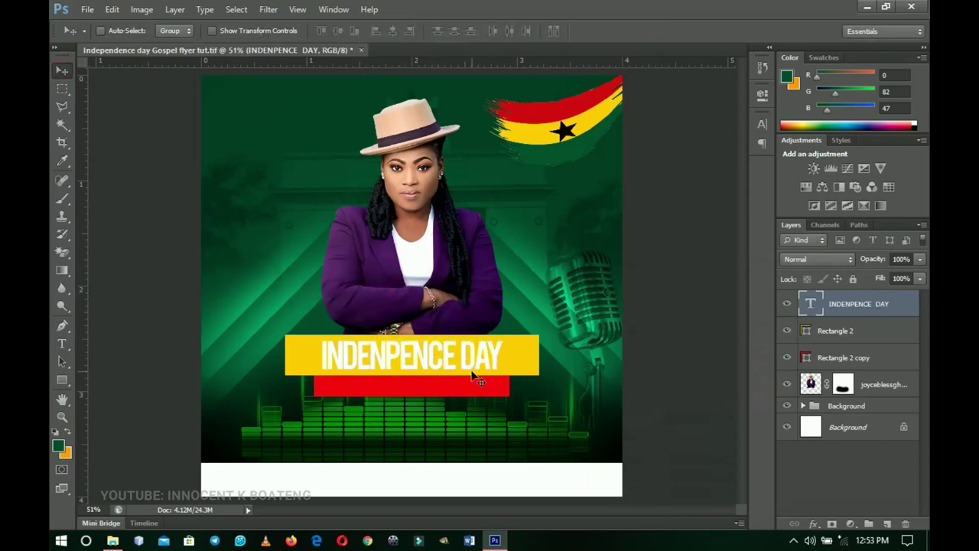
{"action": "key", "text": "ctrl+t"}
{"action": "left_click_drag", "start_coordinate": [502, 337], "coordinate": [518, 332]}
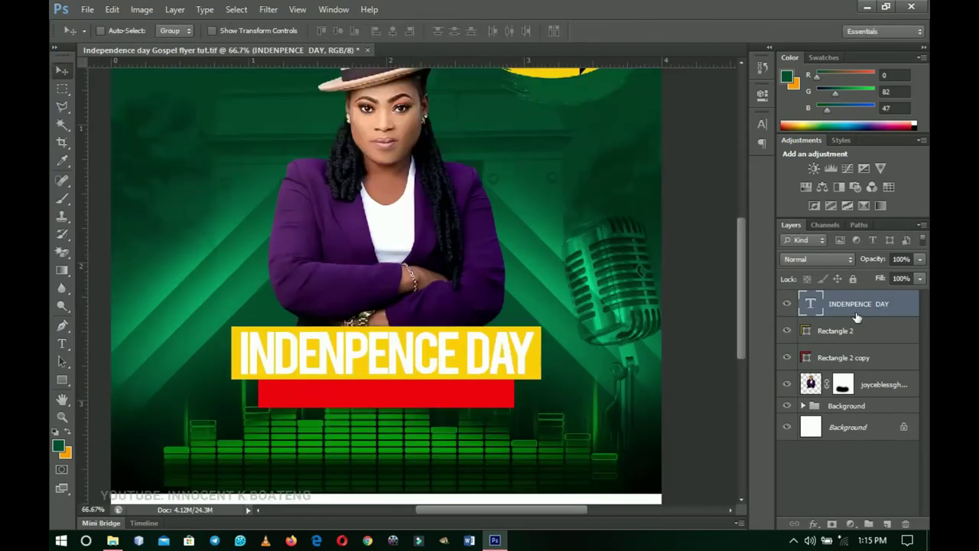
Add a Bevel & Emboss style to the INDENPENCE DAY text layer and open its gloss contour presets.
{"action": "right_click", "coordinate": [858, 308]}
{"action": "left_click", "coordinate": [756, 27]}
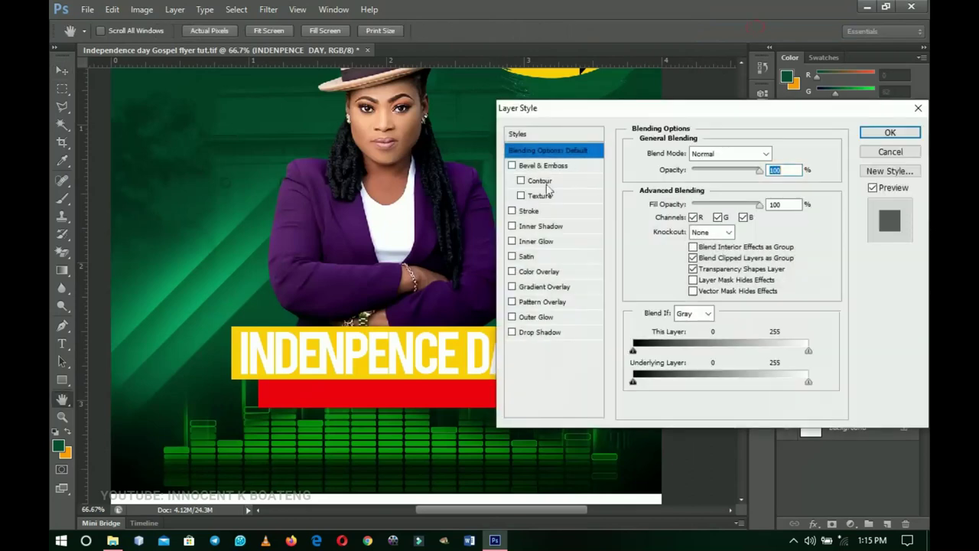
{"action": "left_click", "coordinate": [539, 170]}
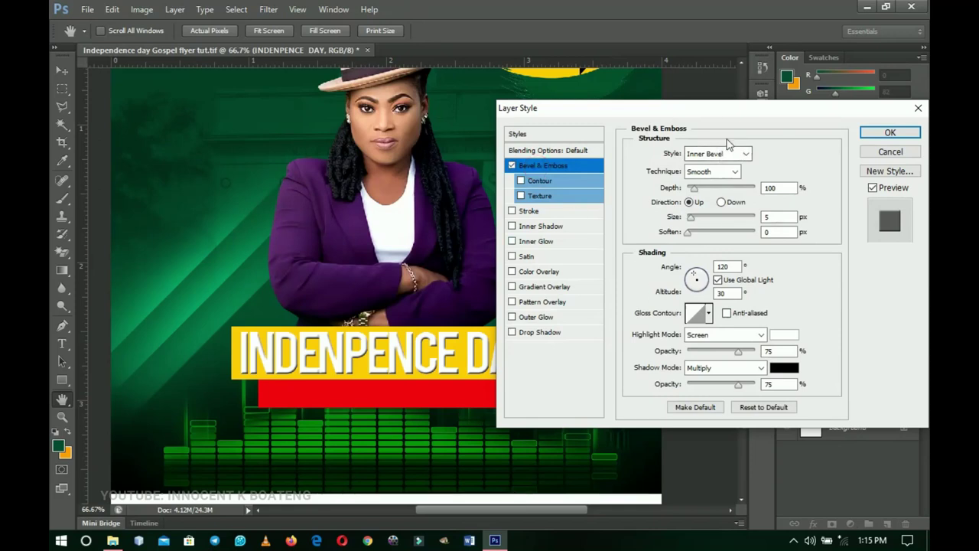
{"action": "left_click", "coordinate": [708, 315]}
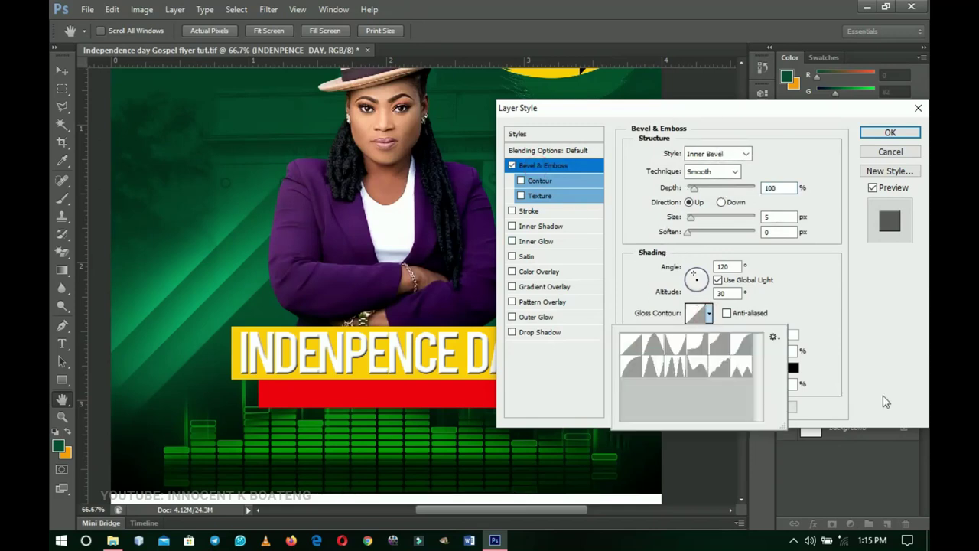
Try several gloss contour presets on the INDENPENCE DAY text's bevel.
{"action": "left_click", "coordinate": [656, 349]}
{"action": "left_click", "coordinate": [698, 348]}
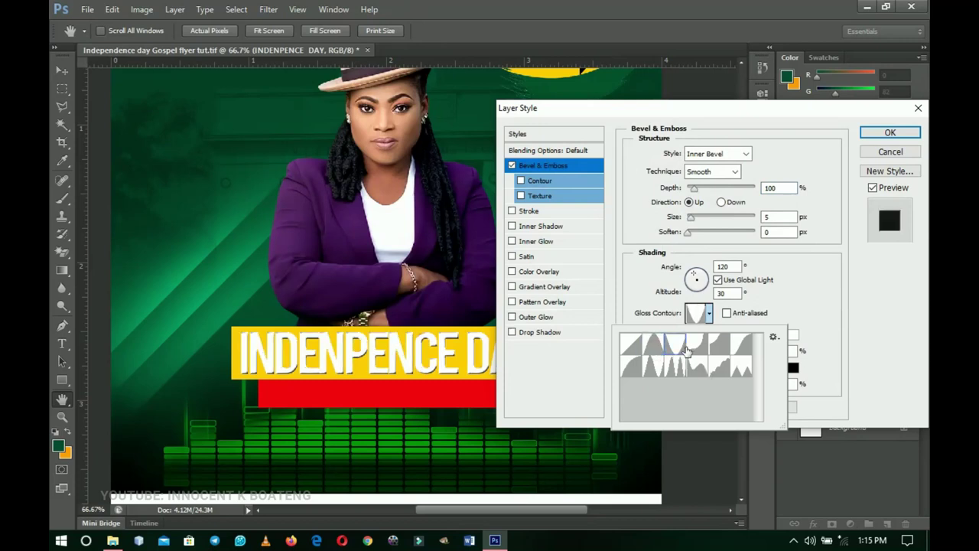
{"action": "left_click", "coordinate": [719, 346]}
{"action": "left_click", "coordinate": [740, 346]}
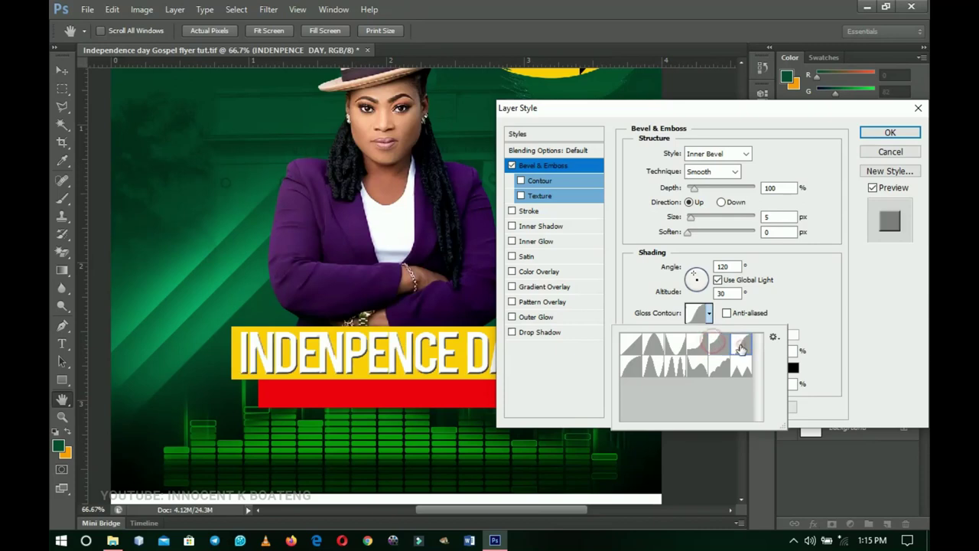
{"action": "left_click", "coordinate": [713, 351]}
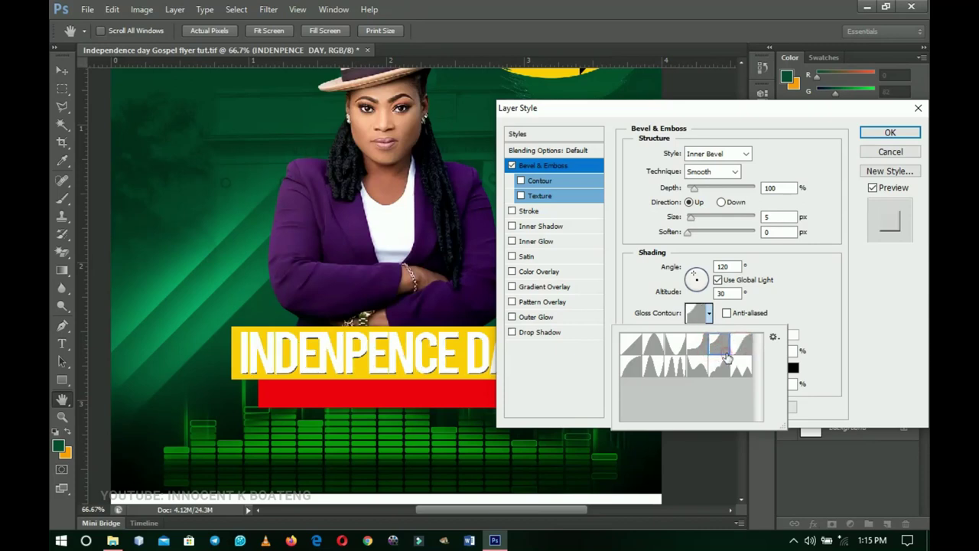
{"action": "left_click", "coordinate": [742, 369]}
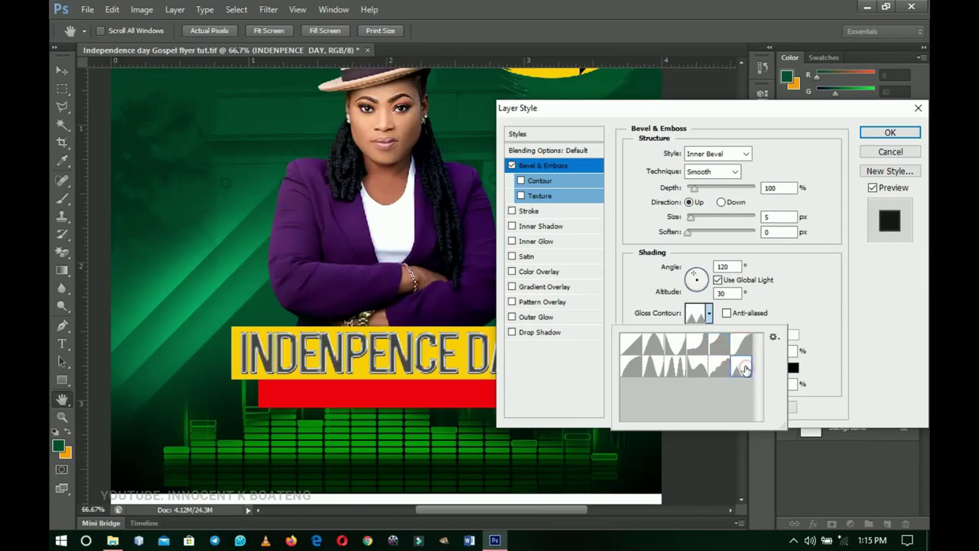
{"action": "left_click", "coordinate": [634, 357]}
{"action": "left_click", "coordinate": [653, 344]}
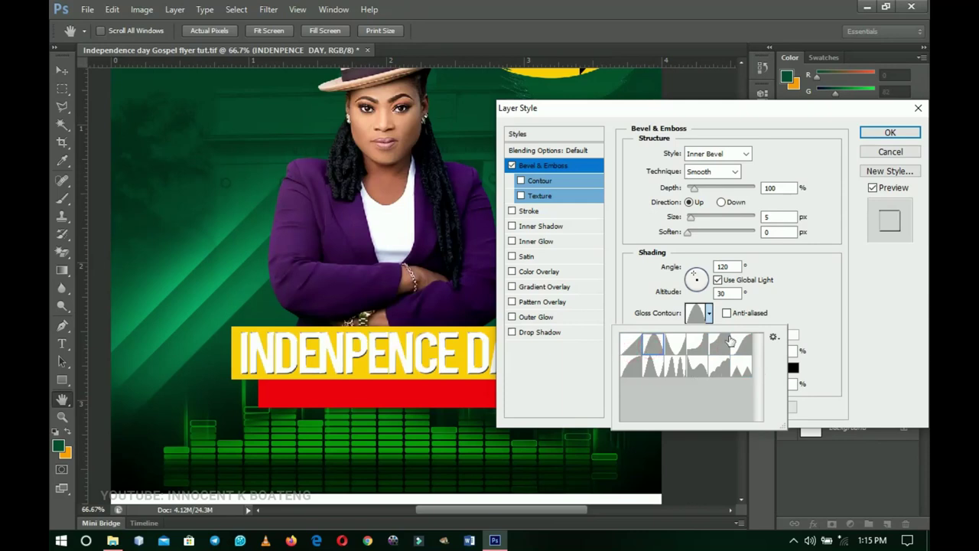
{"action": "left_click", "coordinate": [739, 344]}
Set the bevel's gloss contour to the fifth preset, apply the layer style and collapse the text layer's effects list.
{"action": "left_click", "coordinate": [720, 345]}
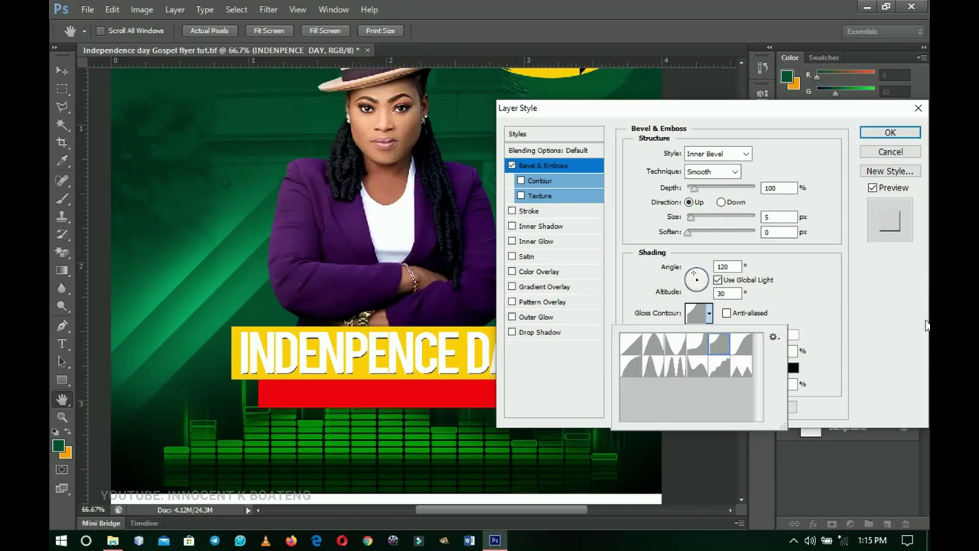
{"action": "left_click", "coordinate": [893, 132]}
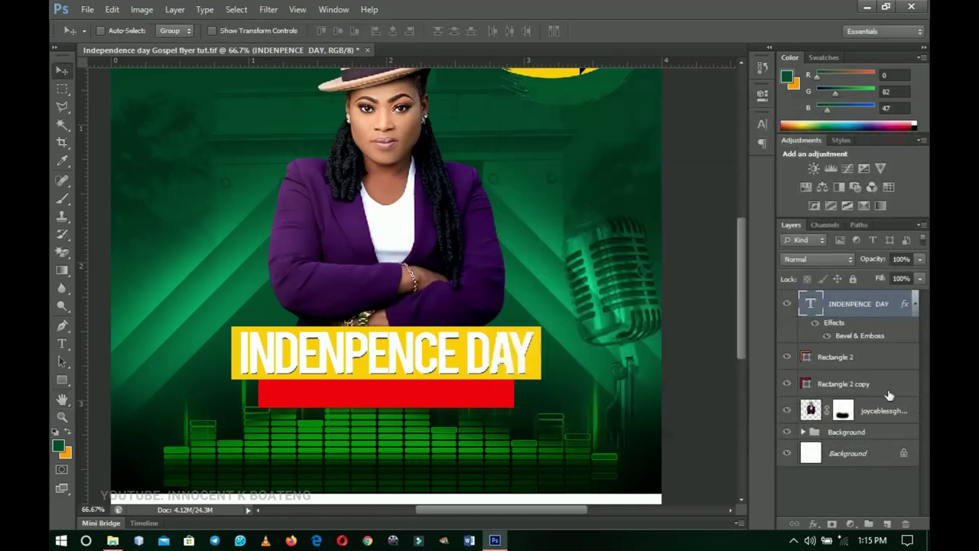
{"action": "left_click", "coordinate": [916, 305]}
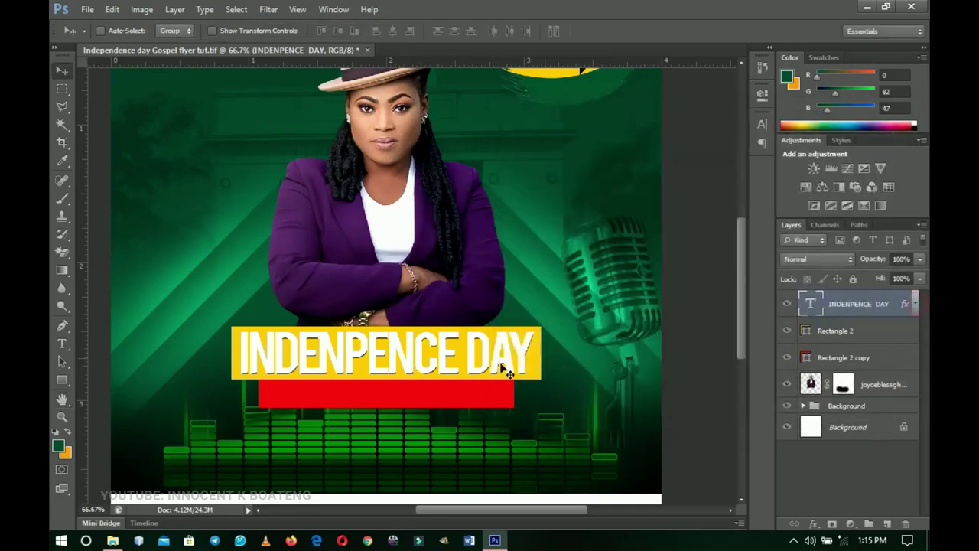
Duplicate the INDENPENCE DAY text, move the copy onto the red rectangle and scale it down to fit inside.
{"action": "key", "text": "z"}
{"action": "left_click", "coordinate": [442, 369]}
{"action": "key", "text": "v"}
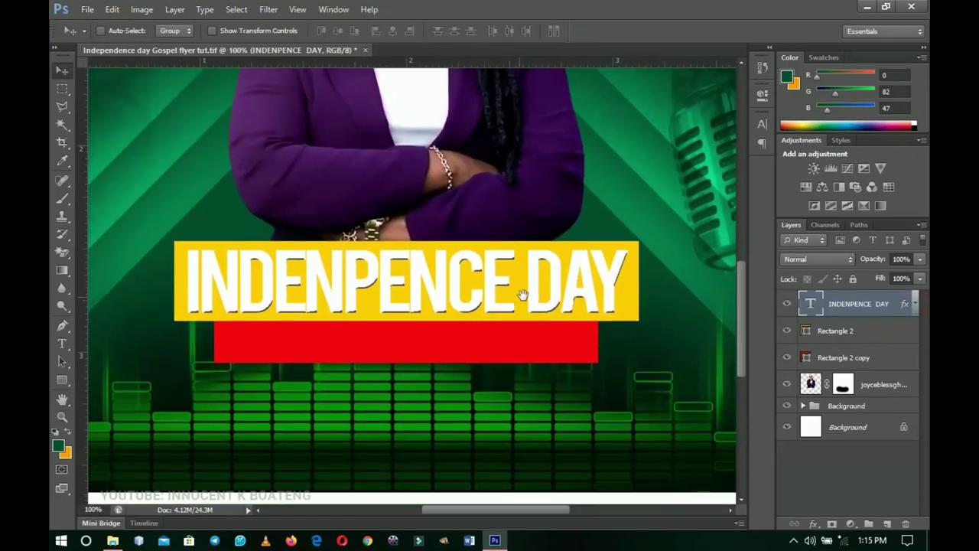
{"action": "mouse_move", "coordinate": [538, 362]}
{"action": "left_mouse_down"}
{"action": "mouse_move", "coordinate": [540, 339]}
{"action": "mouse_move", "coordinate": [532, 361]}
{"action": "mouse_move", "coordinate": [542, 361]}
{"action": "left_mouse_up"}
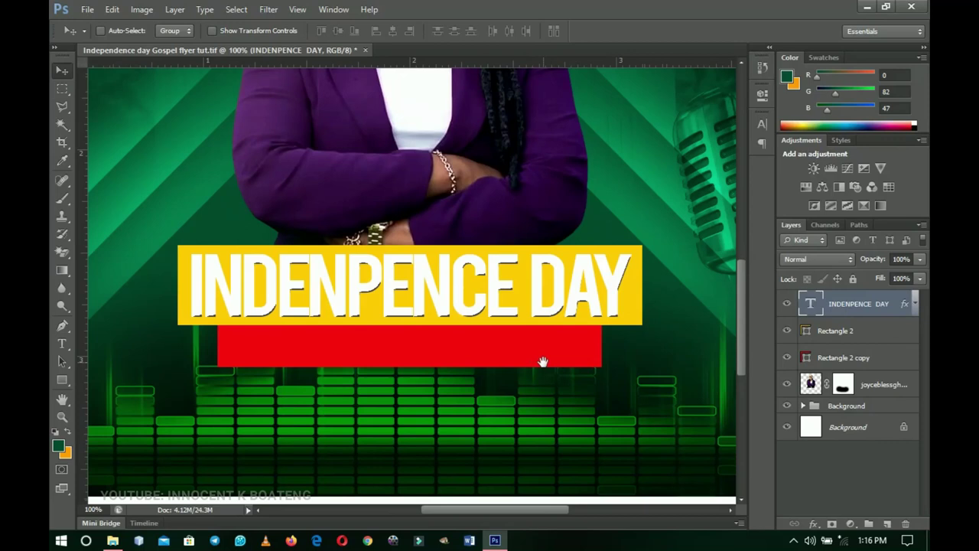
{"action": "key", "text": "ctrl+j"}
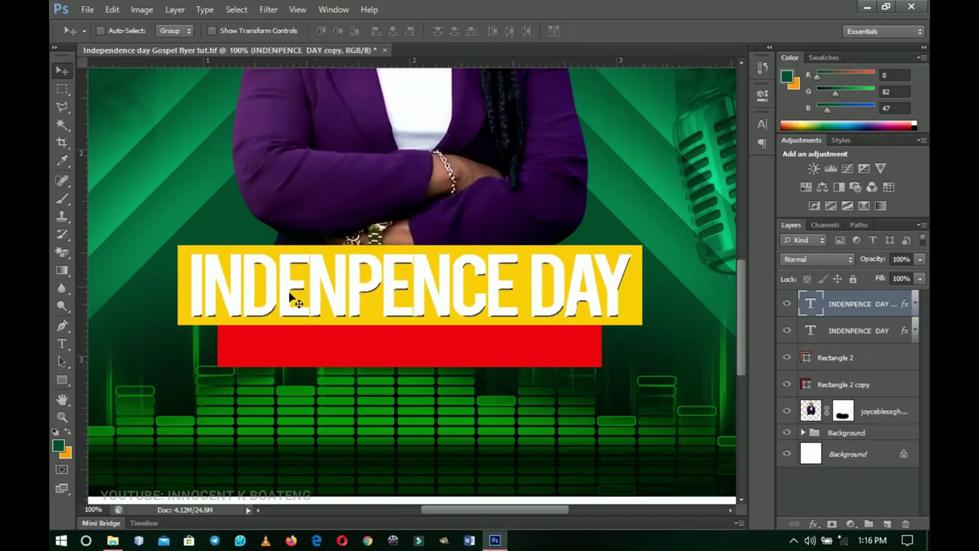
{"action": "left_click_drag", "start_coordinate": [541, 272], "coordinate": [494, 375]}
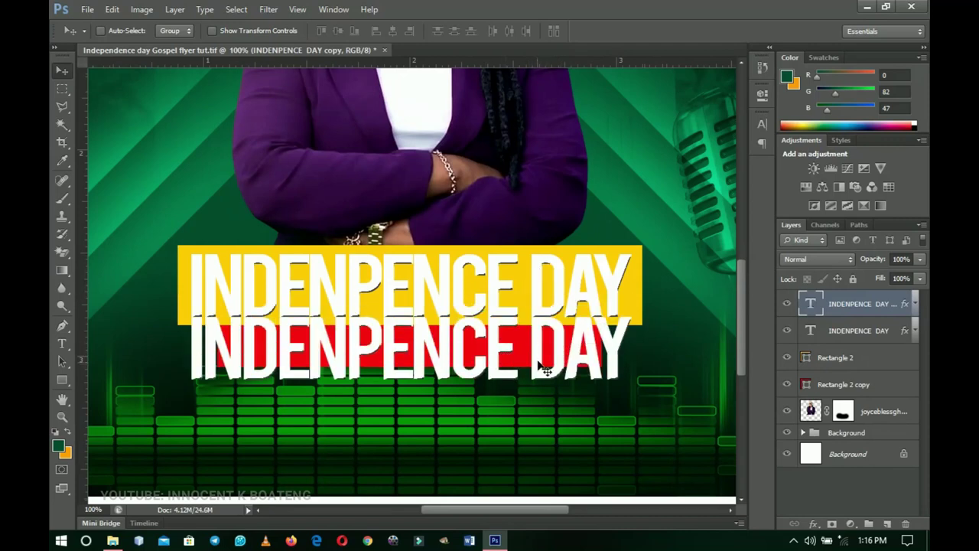
{"action": "key", "text": "ctrl+t"}
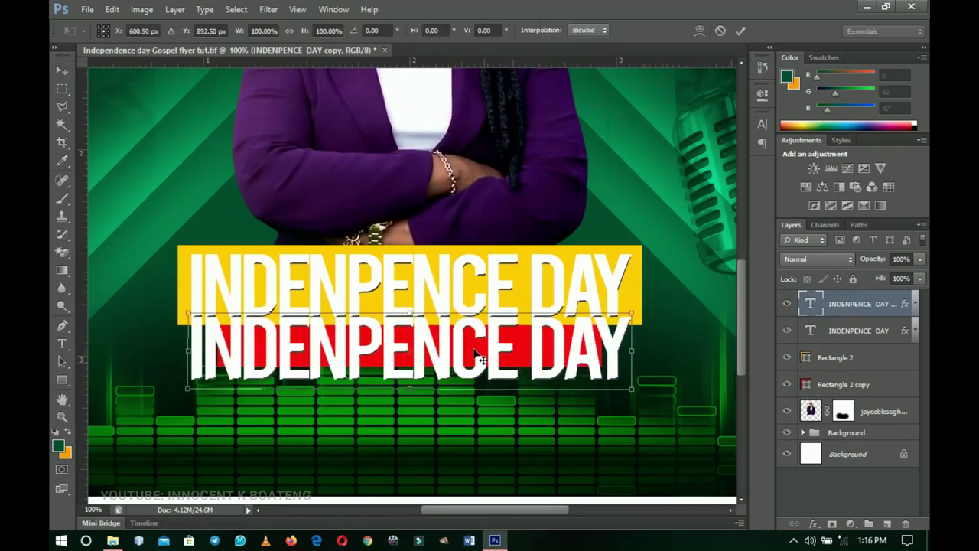
{"action": "left_click_drag", "start_coordinate": [635, 391], "coordinate": [522, 360]}
{"action": "key", "text": "Return"}
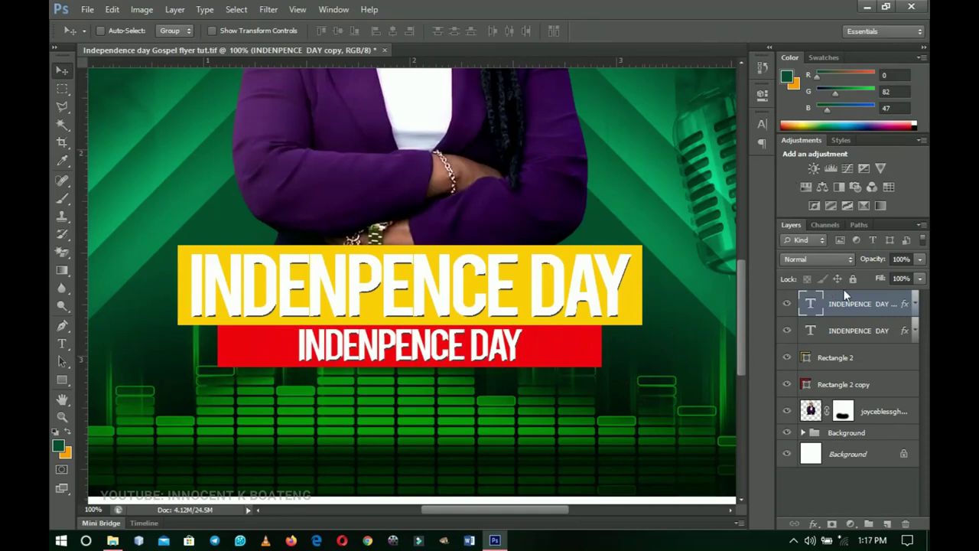
Clear the layer style from the copied text on the red rectangle and replace its wording with GOSPEL CONCERT.
{"action": "right_click", "coordinate": [860, 307]}
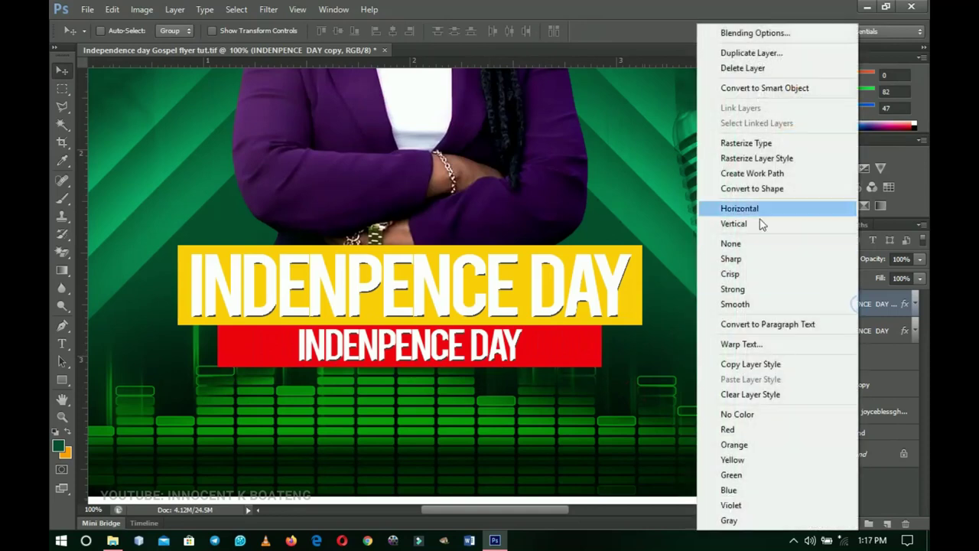
{"action": "left_click", "coordinate": [756, 395]}
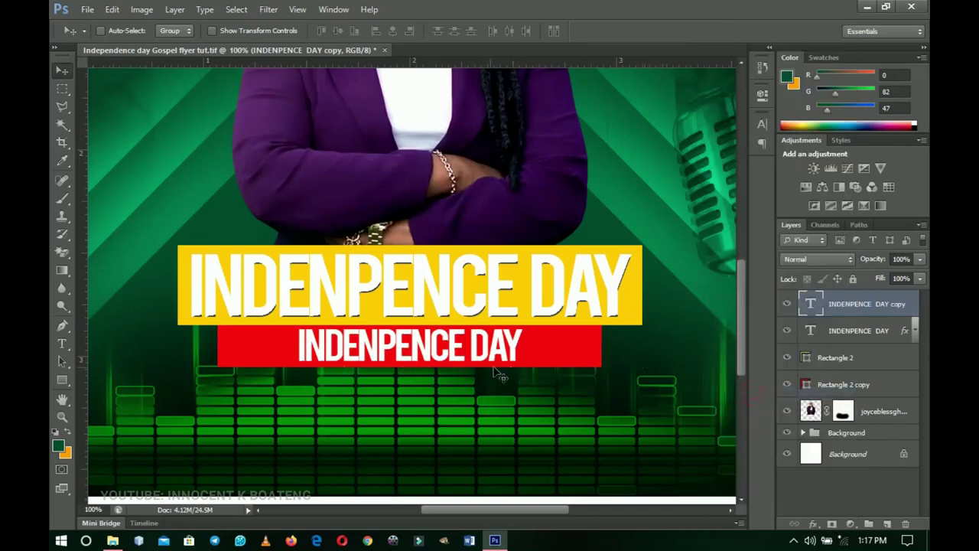
{"action": "key", "text": "t"}
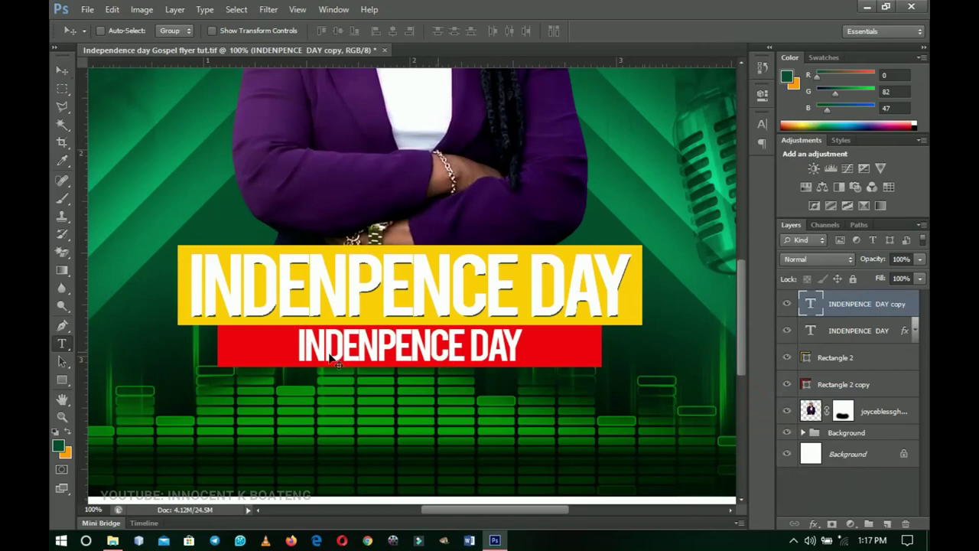
{"action": "left_click", "coordinate": [411, 348]}
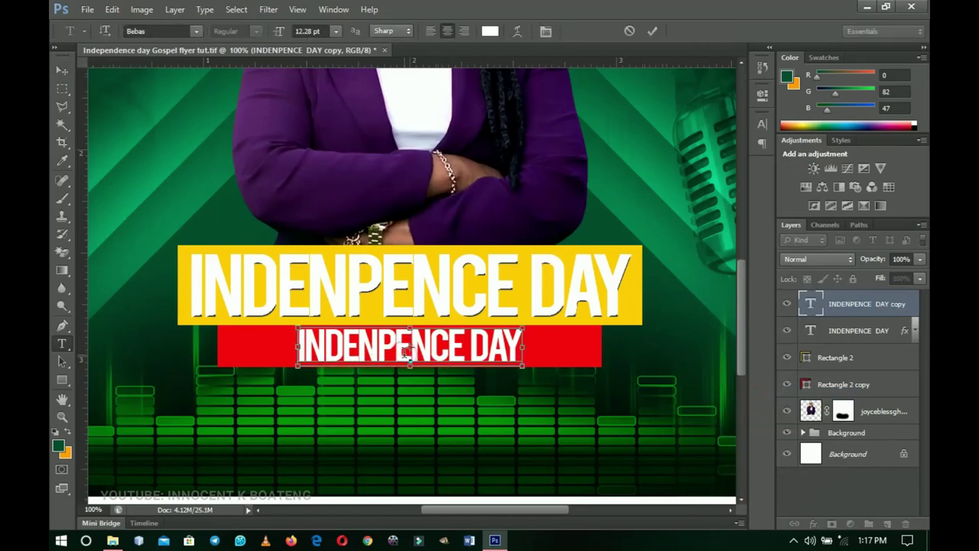
{"action": "key", "text": "ctrl+a"}
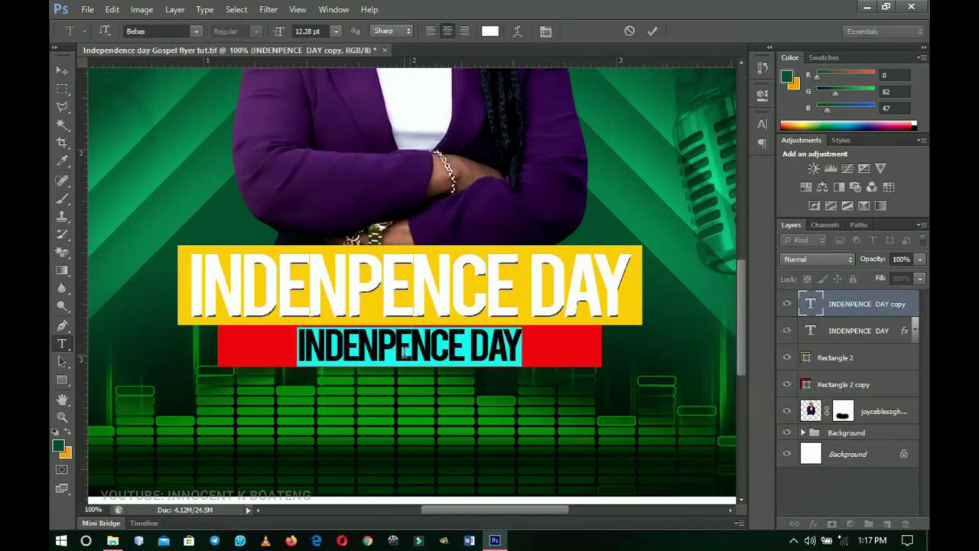
{"action": "type", "text": "GOSPEL"}
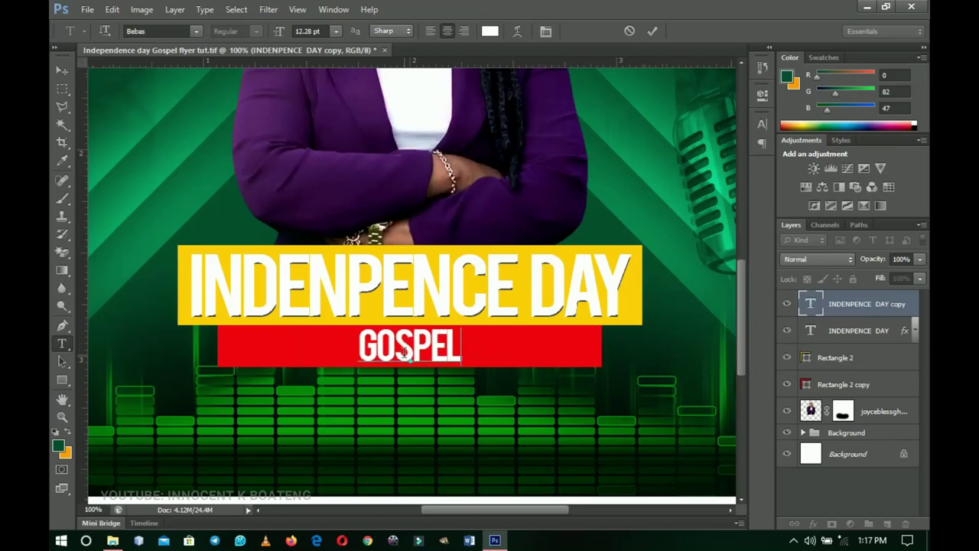
{"action": "type", "text": "CONCERT"}
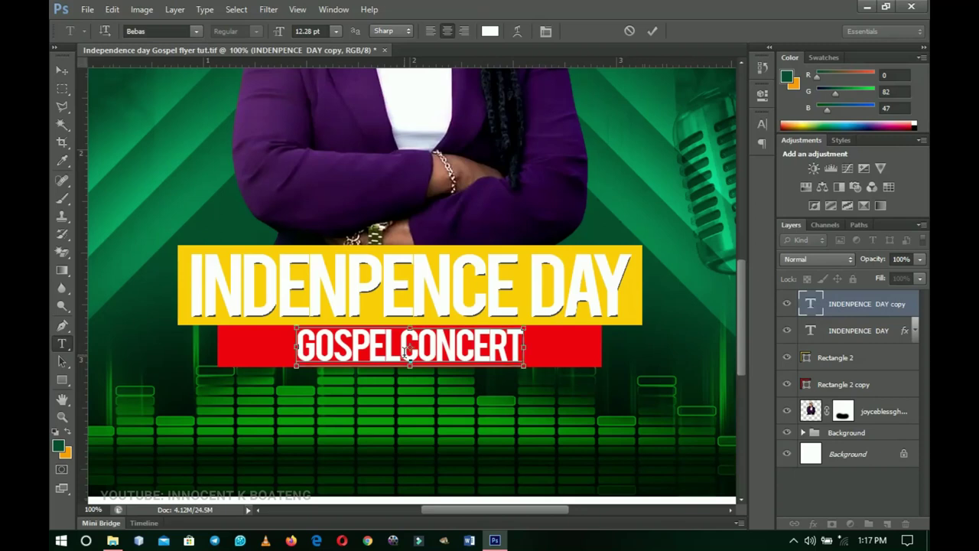
Set the GOSPEL CONCERT text's font to Poppins SemiBold.
{"action": "key", "text": "ctrl+a"}
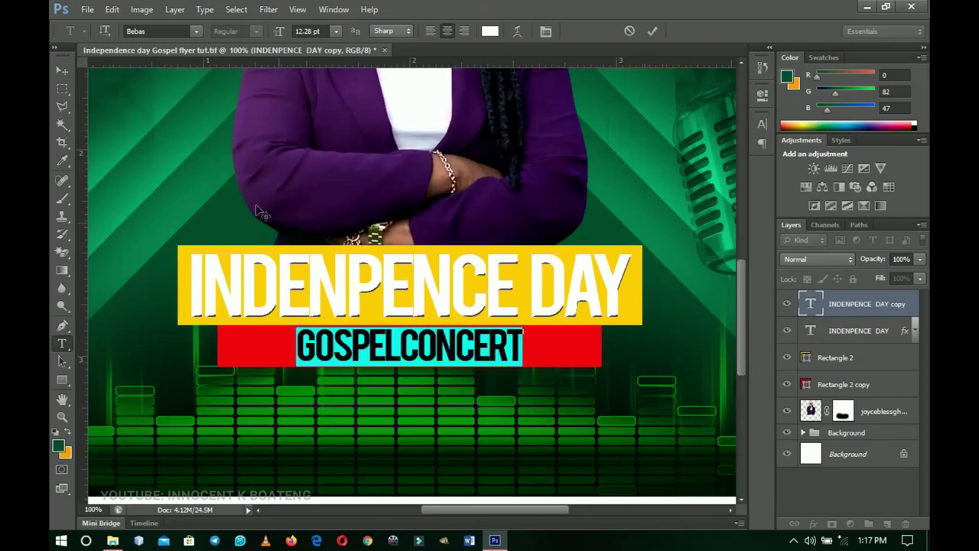
{"action": "left_click", "coordinate": [169, 29]}
{"action": "type", "text": "Pop"}
{"action": "key", "text": "Return"}
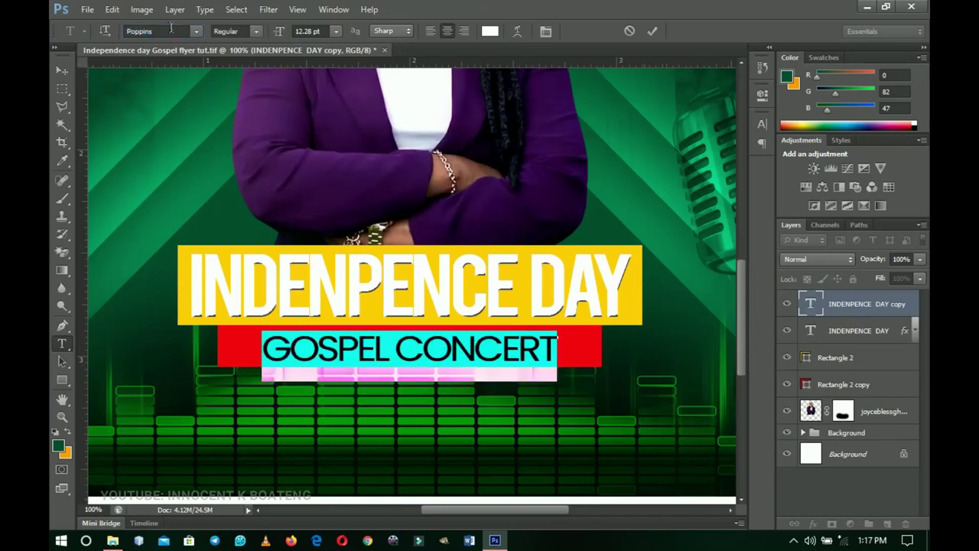
{"action": "left_click", "coordinate": [257, 32]}
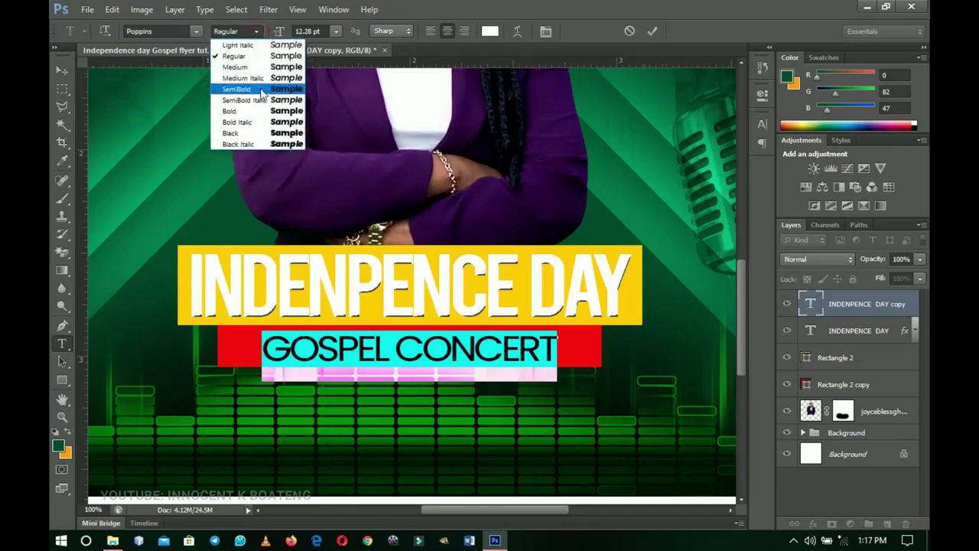
{"action": "left_click", "coordinate": [248, 89]}
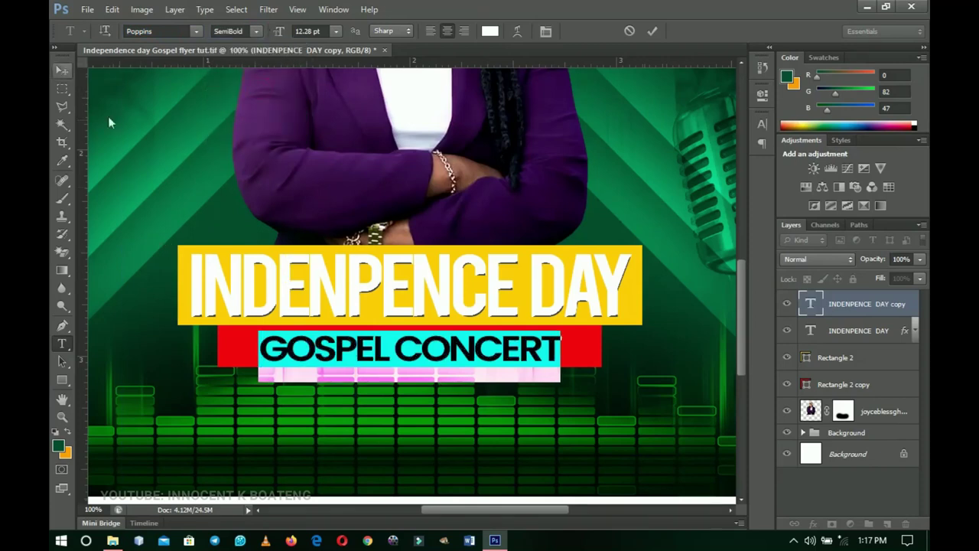
Set the tracking of the GOSPEL CONCERT text to -40 and commit the text edit.
{"action": "left_click", "coordinate": [543, 32]}
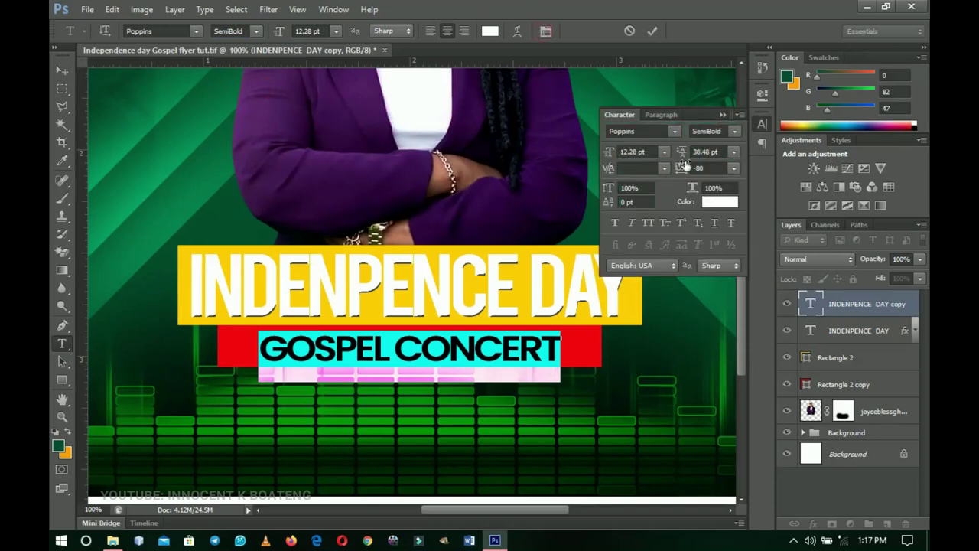
{"action": "left_click_drag", "start_coordinate": [686, 169], "coordinate": [686, 173]}
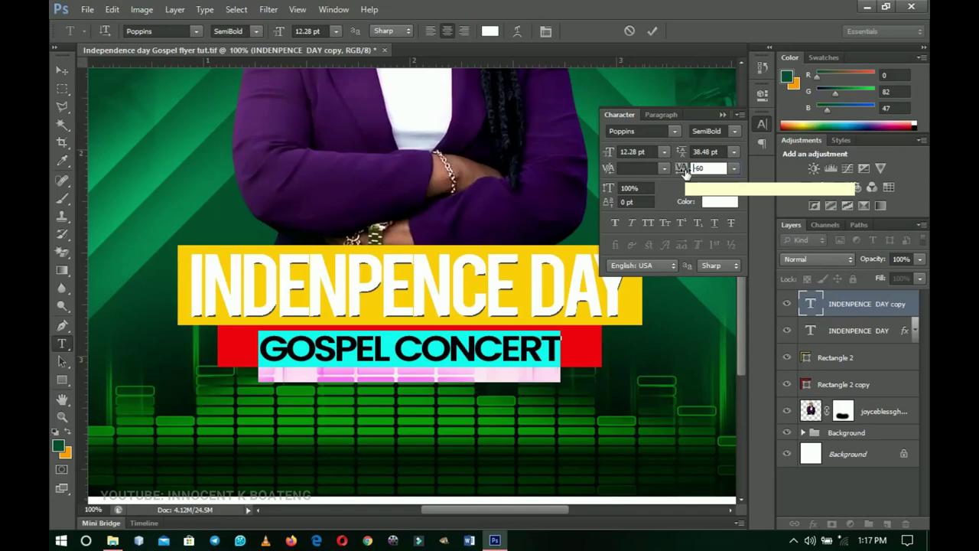
{"action": "left_click_drag", "start_coordinate": [686, 173], "coordinate": [690, 173]}
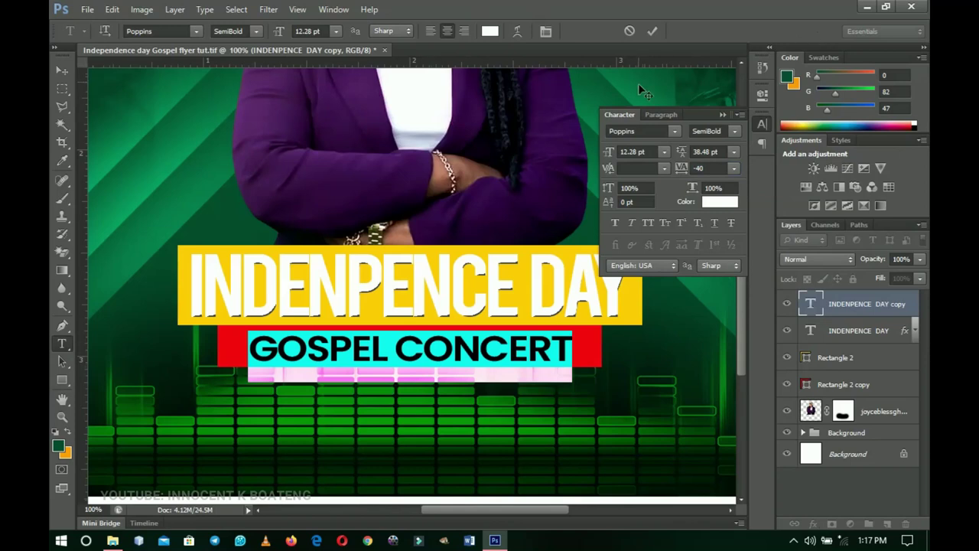
{"action": "left_click", "coordinate": [651, 31]}
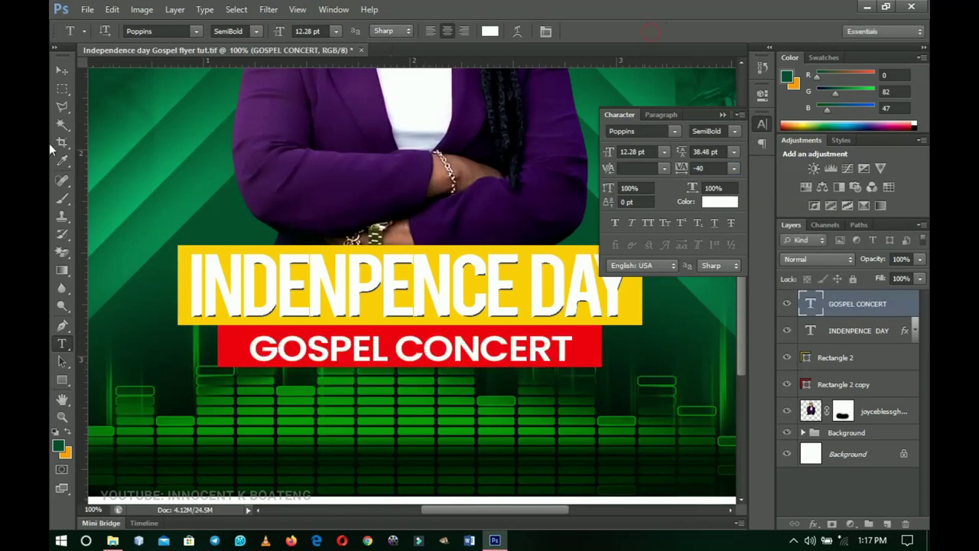
{"action": "left_click", "coordinate": [65, 74]}
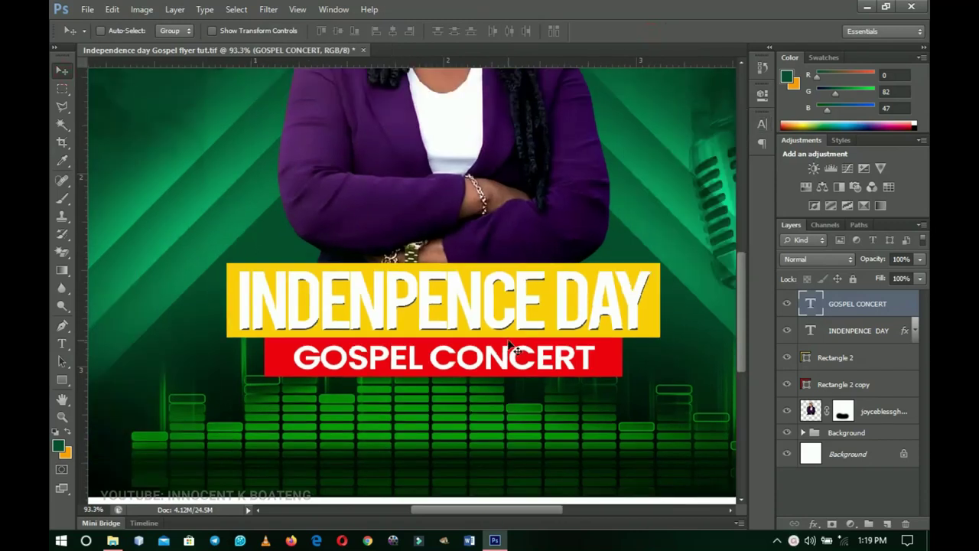
Duplicate the GOSPEL CONCERT text layer, place the copy beneath the original and color it grey b0b0b0.
{"action": "key", "text": "ctrl+j"}
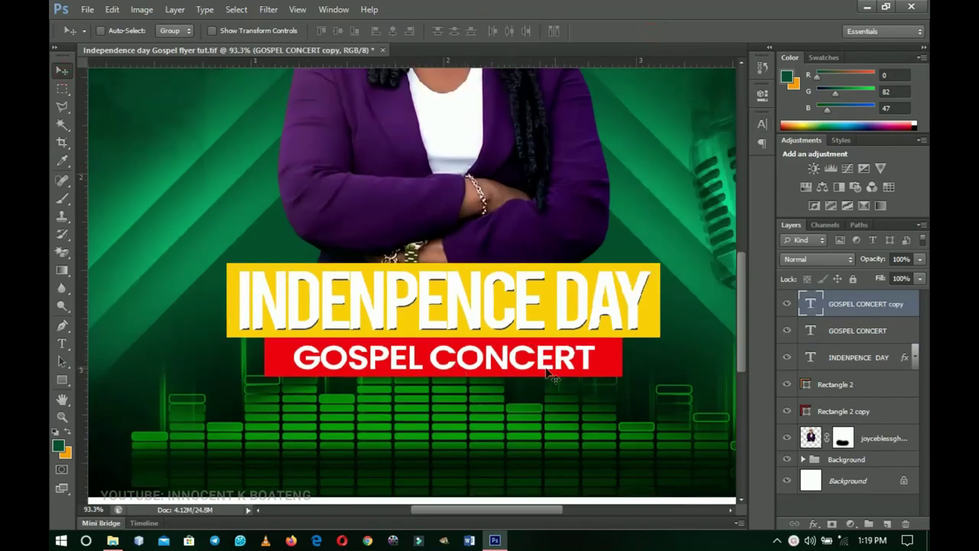
{"action": "left_click_drag", "start_coordinate": [855, 312], "coordinate": [856, 335]}
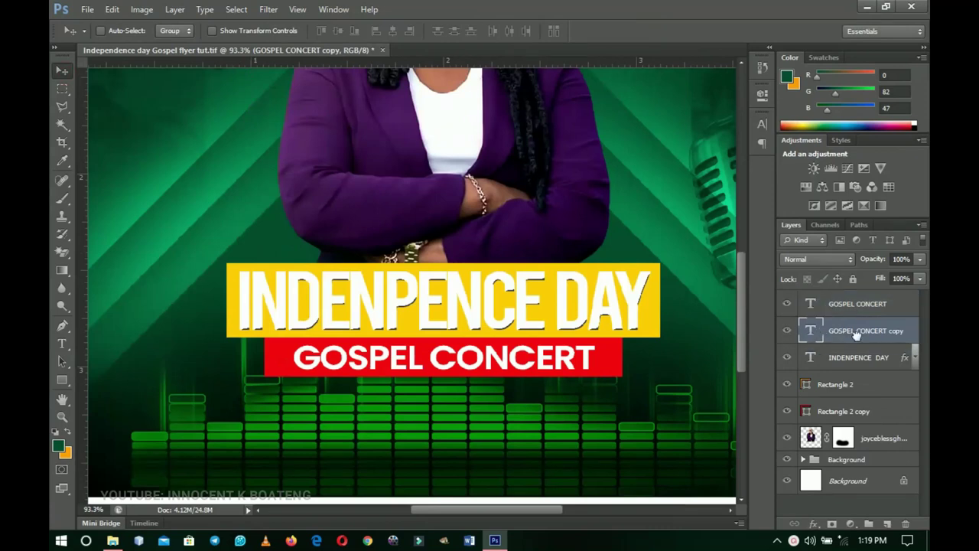
{"action": "double_click", "coordinate": [809, 331]}
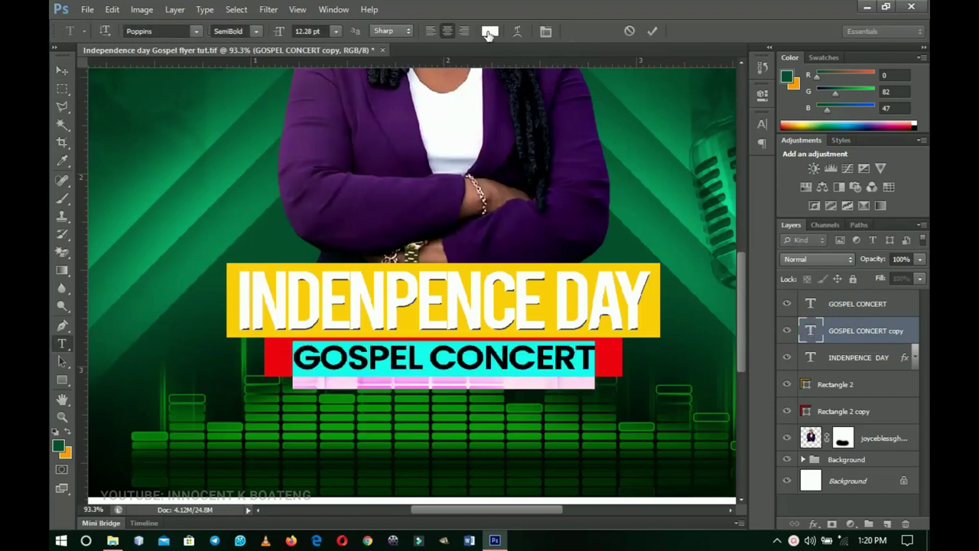
{"action": "left_click", "coordinate": [489, 32]}
{"action": "left_click", "coordinate": [570, 363]}
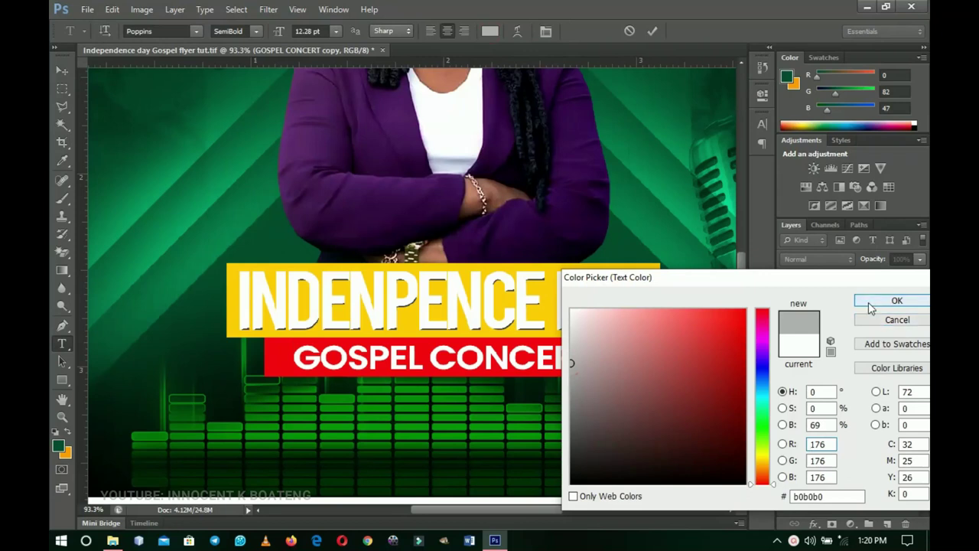
{"action": "left_click", "coordinate": [870, 318]}
Offset the grey GOSPEL CONCERT copy slightly behind the white text as a shadow.
{"action": "left_click", "coordinate": [60, 66]}
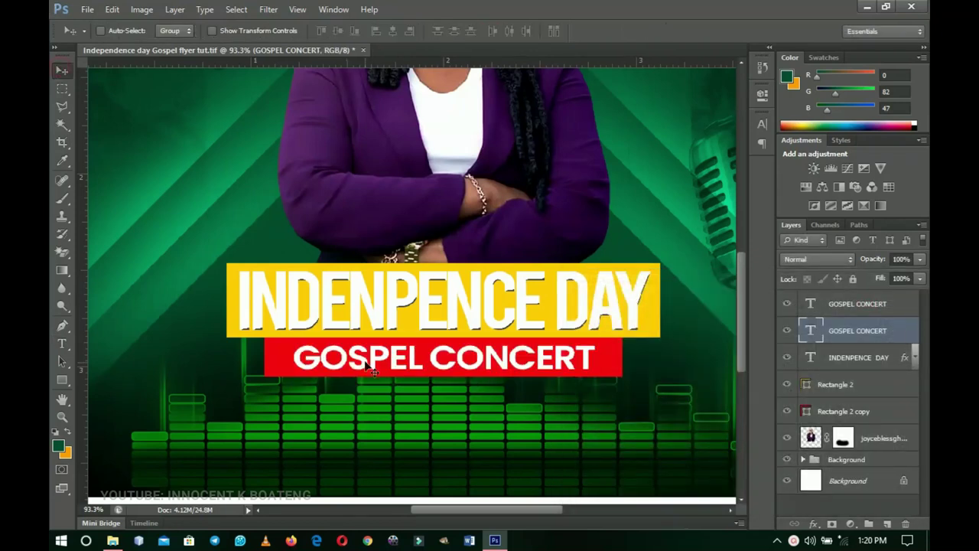
{"action": "key", "text": "ctrl+1"}
{"action": "left_click_drag", "start_coordinate": [458, 336], "coordinate": [446, 310]}
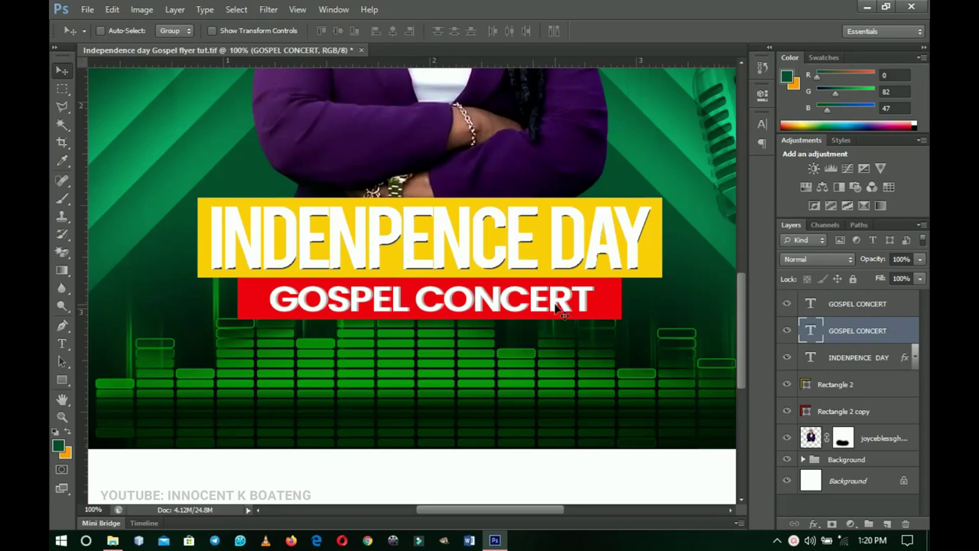
Darken the GOSPEL CONCERT shadow copy's text color to grey 706f6f and commit the edit.
{"action": "double_click", "coordinate": [811, 336]}
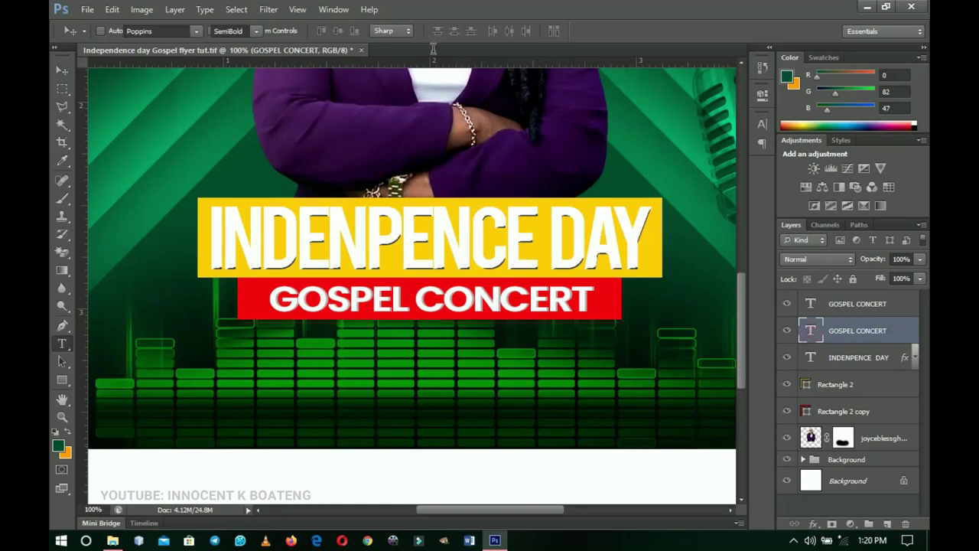
{"action": "left_click", "coordinate": [490, 31]}
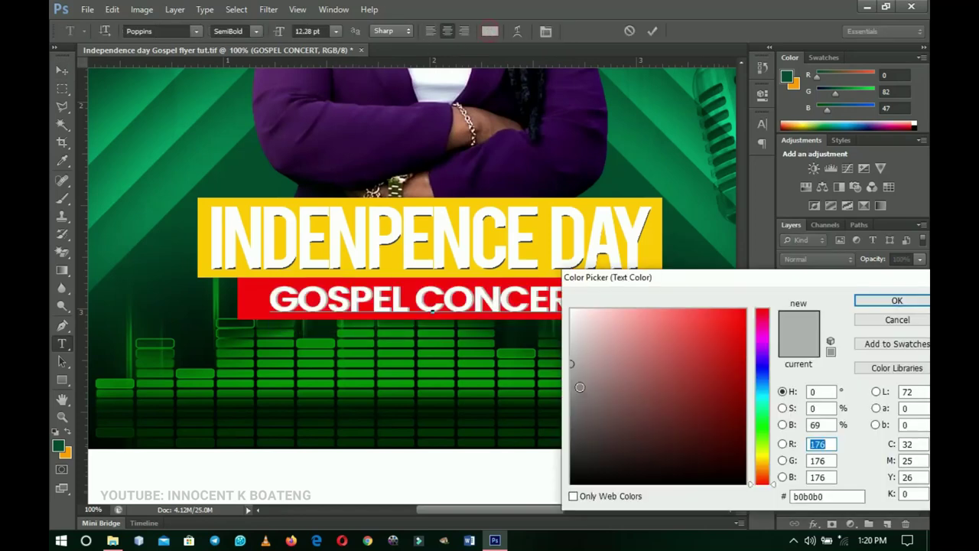
{"action": "left_click_drag", "start_coordinate": [572, 364], "coordinate": [572, 407]}
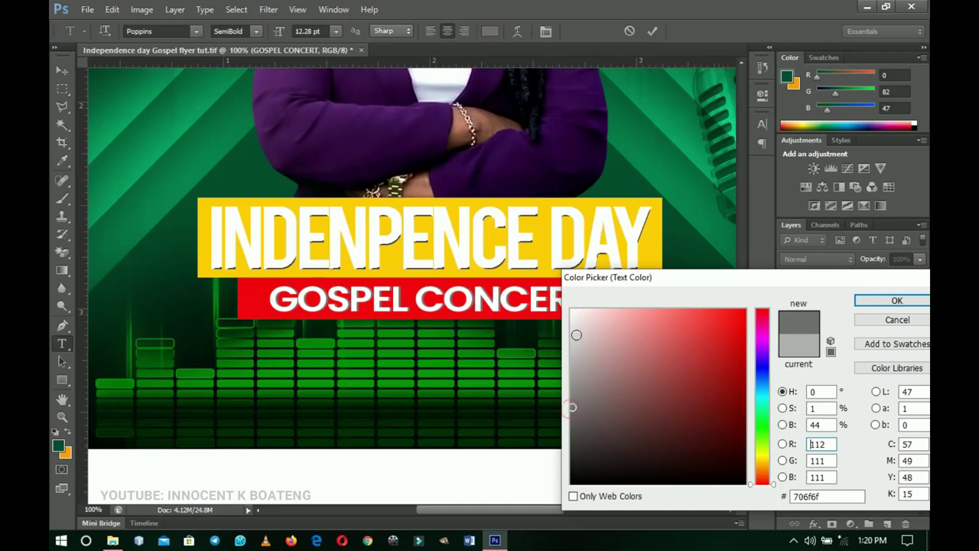
{"action": "left_click", "coordinate": [904, 303]}
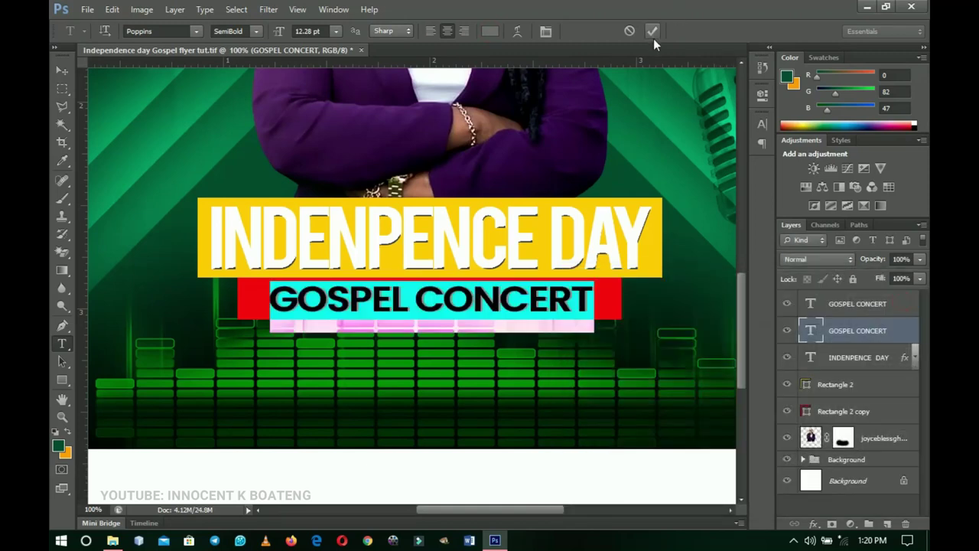
{"action": "left_click", "coordinate": [651, 36]}
{"action": "key", "text": "v"}
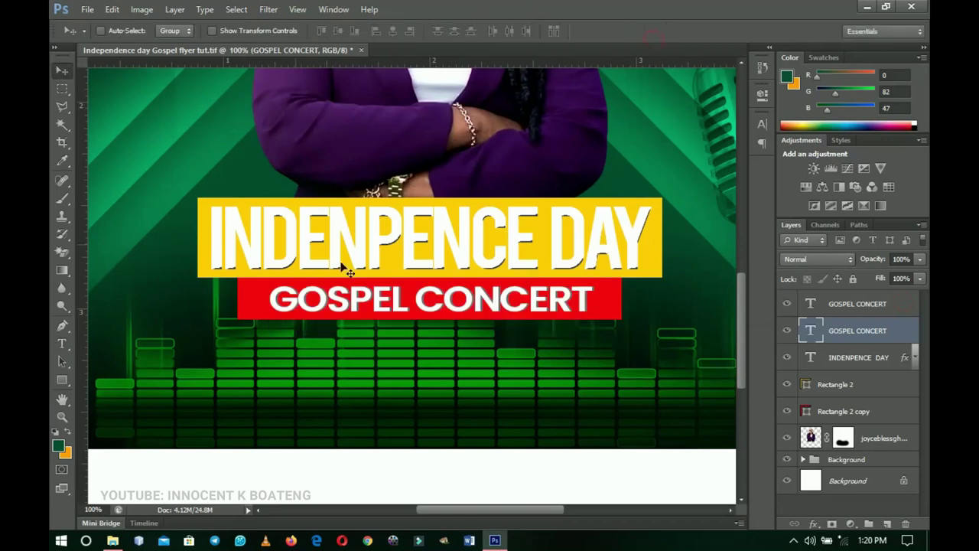
Duplicate the dark grey GOSPEL CONCERT text and move the copy just below the red rectangle.
{"action": "key", "text": "z"}
{"action": "key", "text": "ctrl+minus"}
{"action": "key", "text": "ctrl+minus"}
{"action": "key", "text": "ctrl+j"}
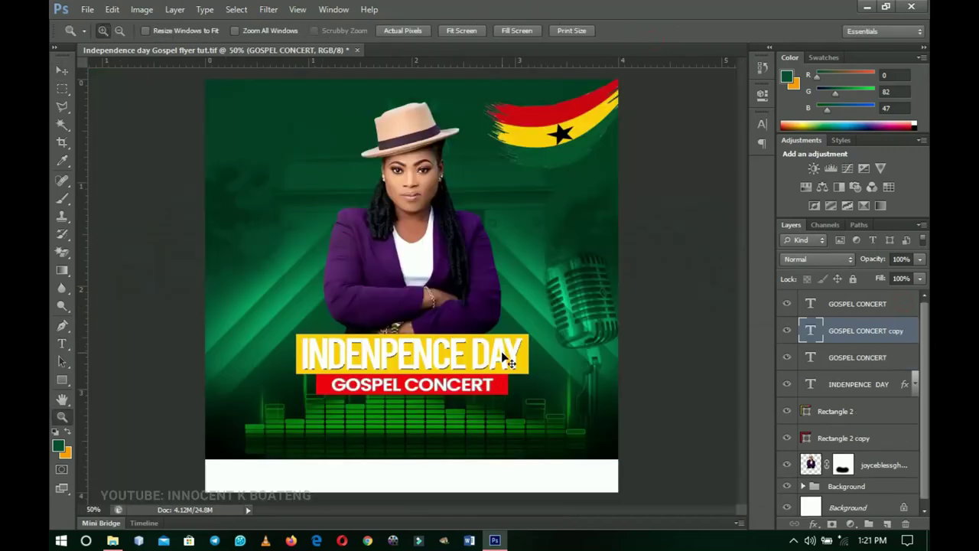
{"action": "key", "text": "v"}
{"action": "left_click_drag", "start_coordinate": [458, 391], "coordinate": [462, 420]}
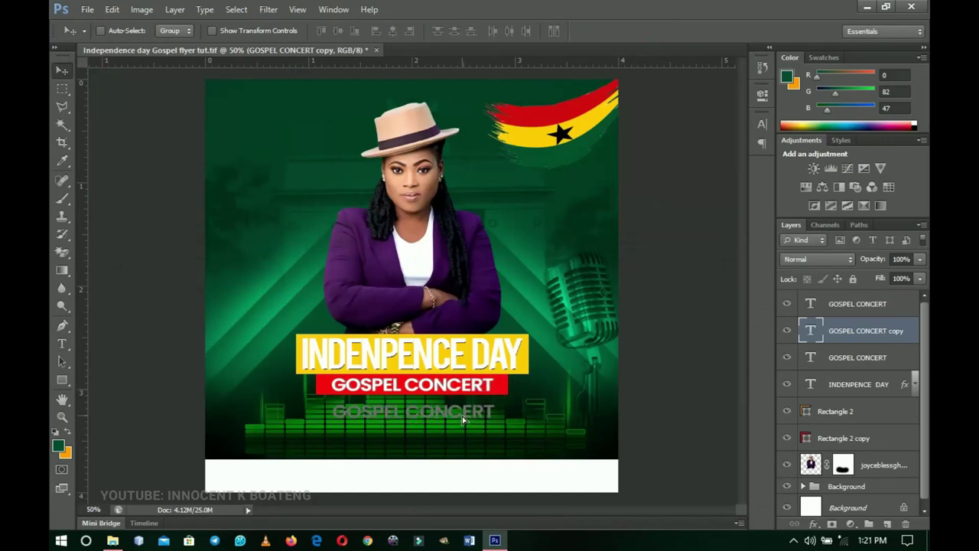
Change the color of the dark grey GOSPEL CONCERT copy below the red rectangle to white.
{"action": "key", "text": "t"}
{"action": "left_click", "coordinate": [454, 412]}
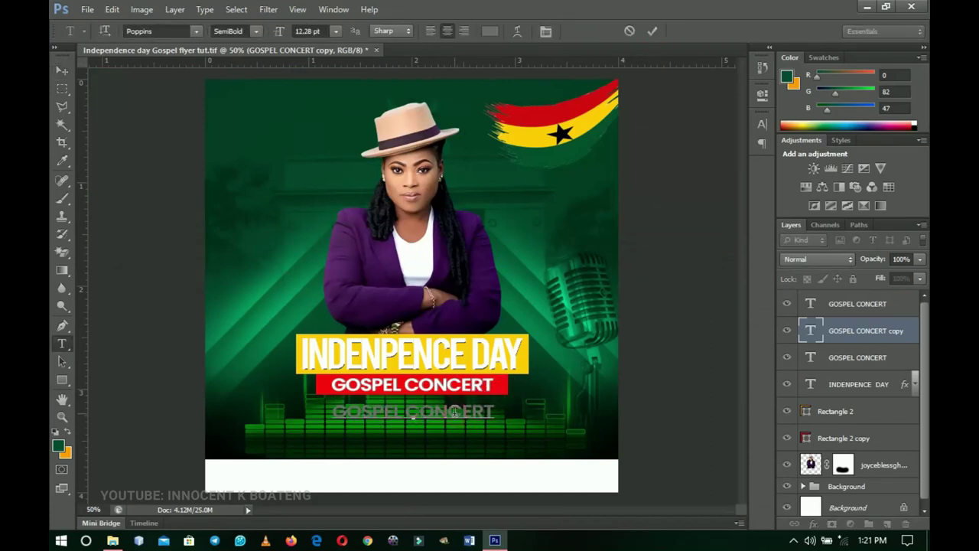
{"action": "key", "text": "ctrl+a"}
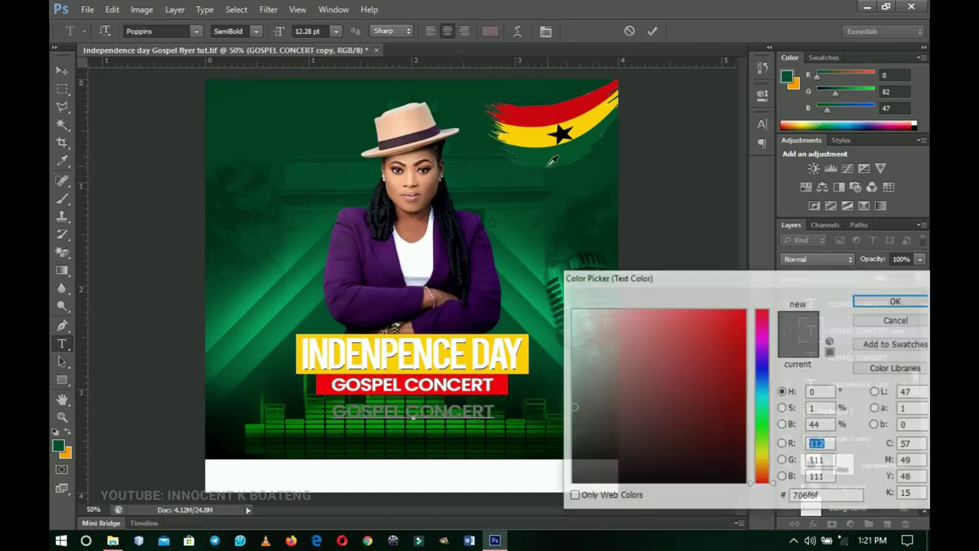
{"action": "left_click", "coordinate": [490, 30]}
{"action": "left_click", "coordinate": [887, 301]}
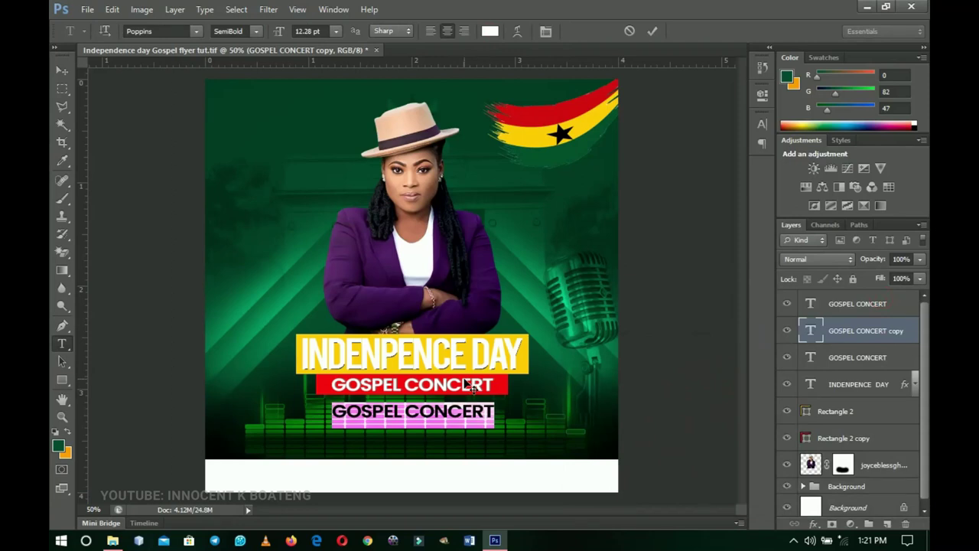
Replace the wording of the white copy below the red rectangle with KUMASI CULTURAL CENTRE and commit the text.
{"action": "type", "text": "KUMA"}
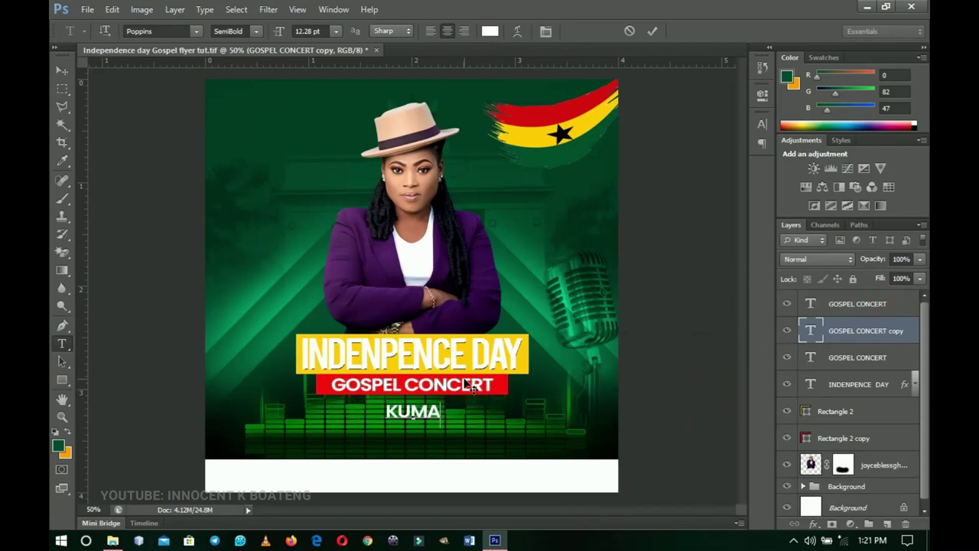
{"action": "type", "text": "SI CULTURAL"}
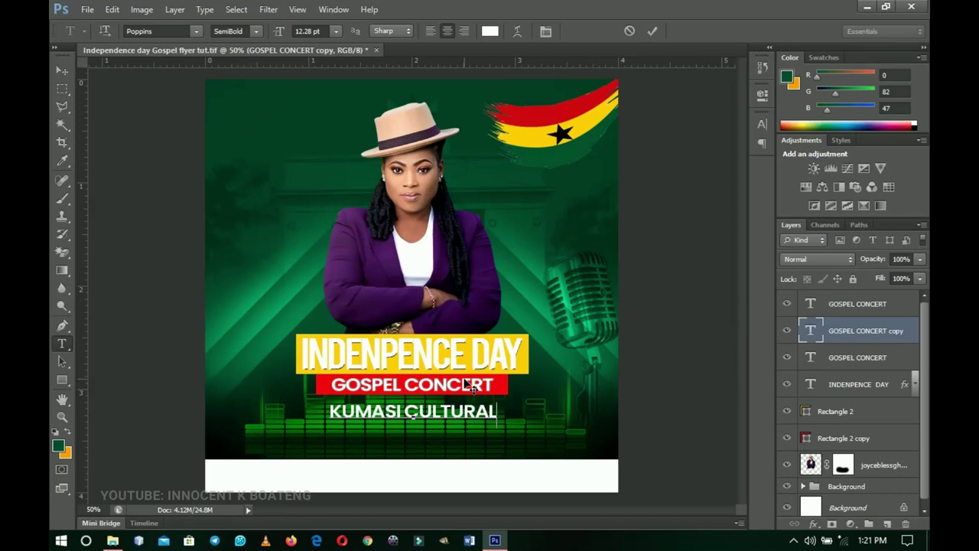
{"action": "type", "text": "CENTRE"}
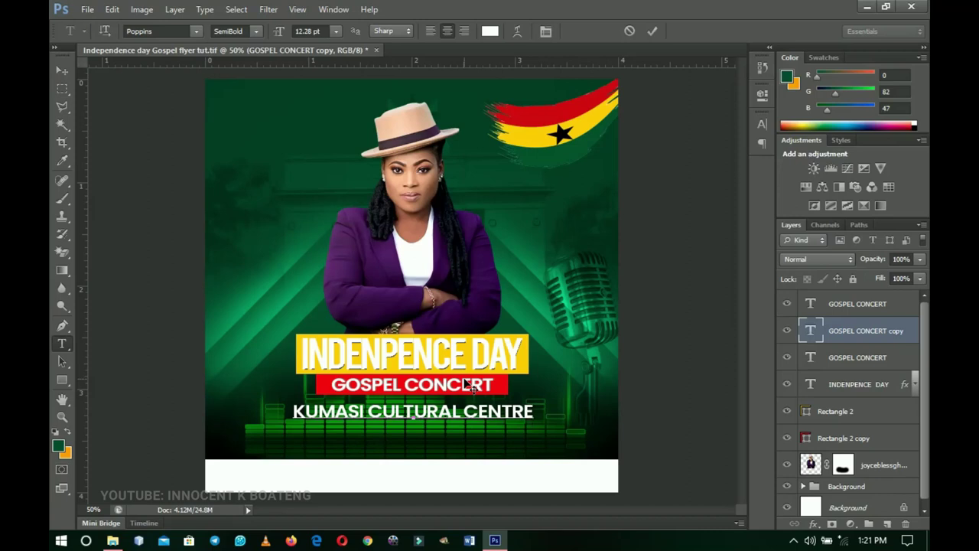
{"action": "left_click", "coordinate": [63, 70]}
Apply a drop shadow with a size of 6 px to the KUMASI CULTURAL CENTRE text layer.
{"action": "right_click", "coordinate": [845, 331]}
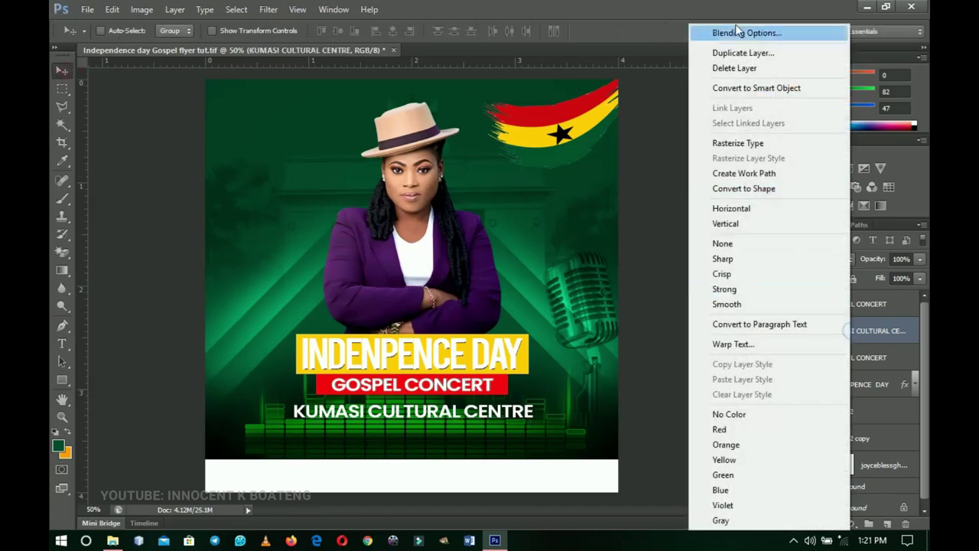
{"action": "key", "text": "Escape"}
{"action": "key", "text": "h"}
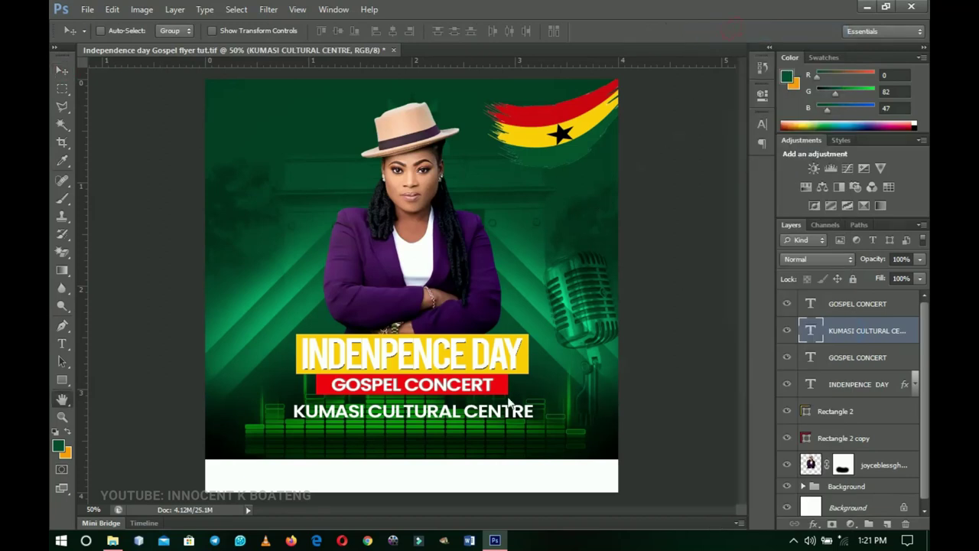
{"action": "left_click", "coordinate": [533, 334]}
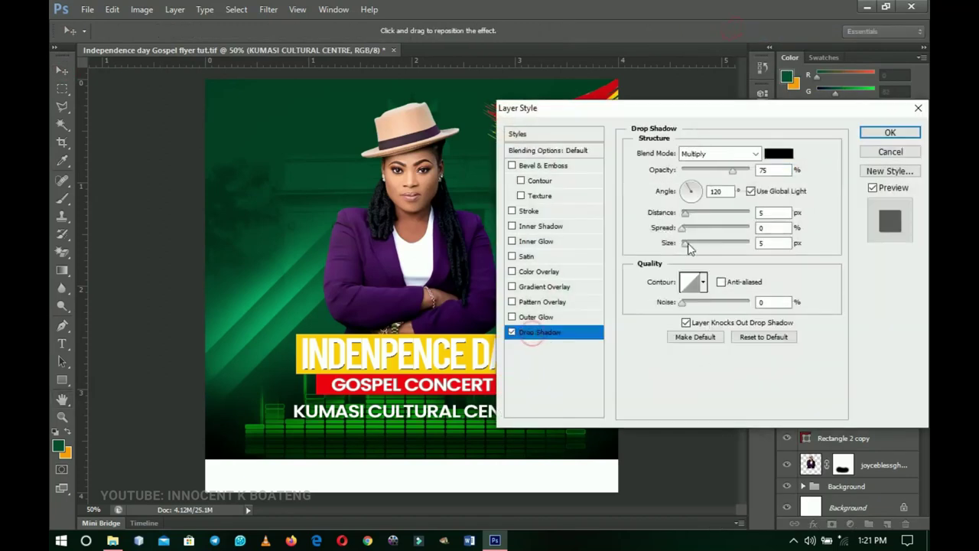
{"action": "left_click_drag", "start_coordinate": [685, 243], "coordinate": [687, 256]}
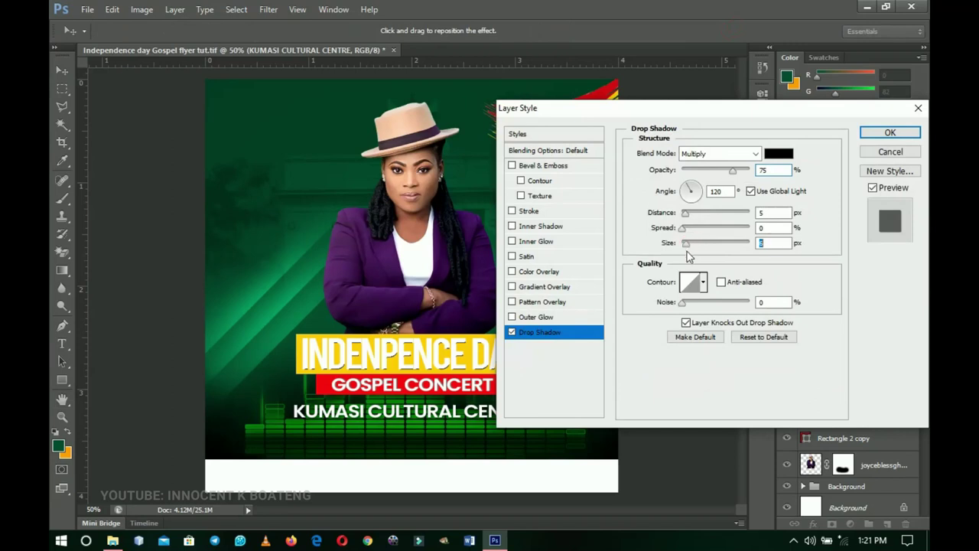
{"action": "left_click", "coordinate": [891, 133]}
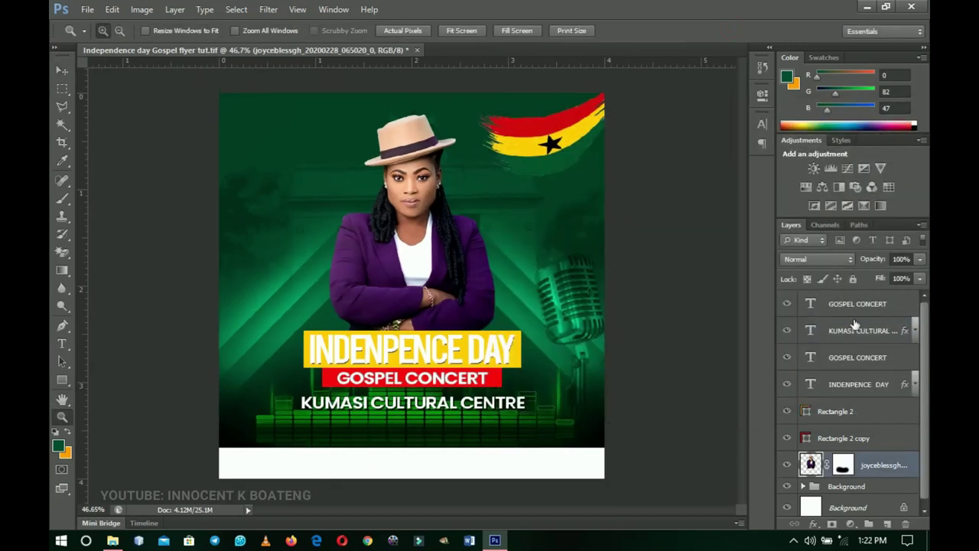
Duplicate the topmost GOSPEL CONCERT text layer and move the copy beside the portrait, above the microphone.
{"action": "left_click", "coordinate": [857, 303]}
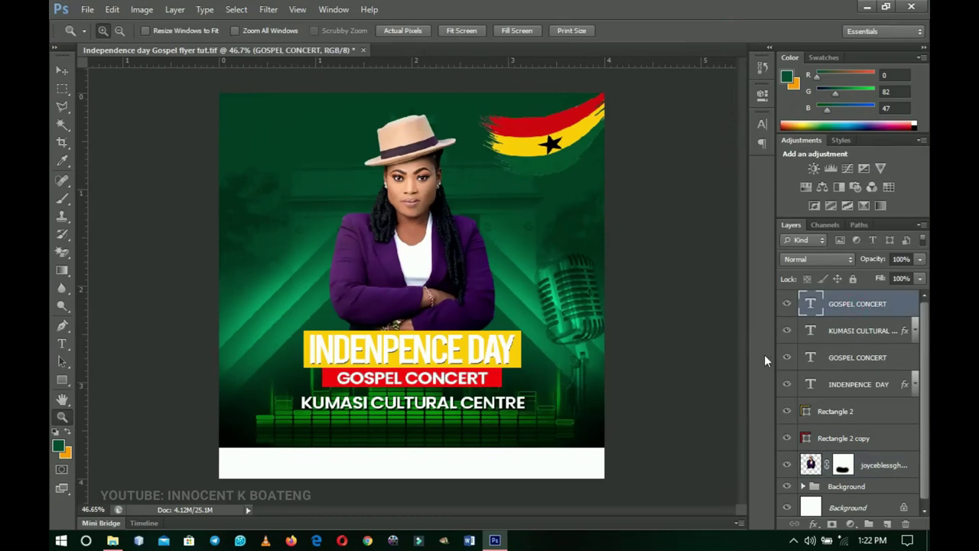
{"action": "key", "text": "ctrl+j"}
{"action": "key", "text": "v"}
{"action": "left_click_drag", "start_coordinate": [408, 367], "coordinate": [520, 213]}
Replace the copied text above the microphone with MINISTERING and JOYCE BLESSING on separate lines.
{"action": "key", "text": "t"}
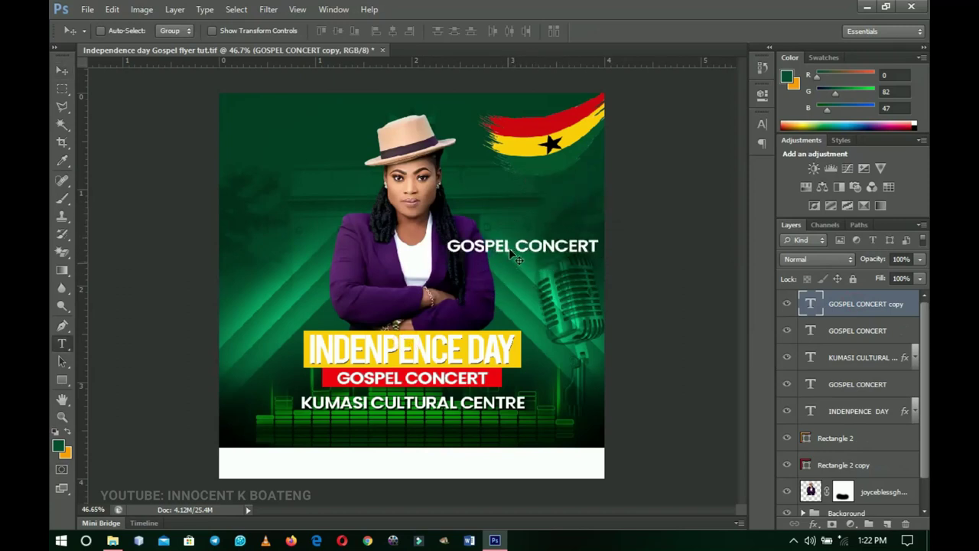
{"action": "triple_click", "coordinate": [508, 245]}
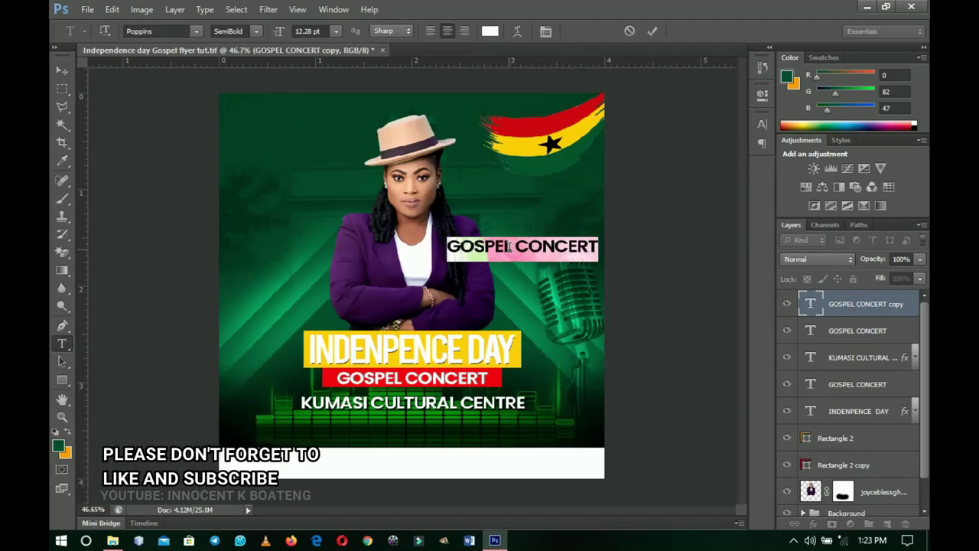
{"action": "type", "text": "MIN"}
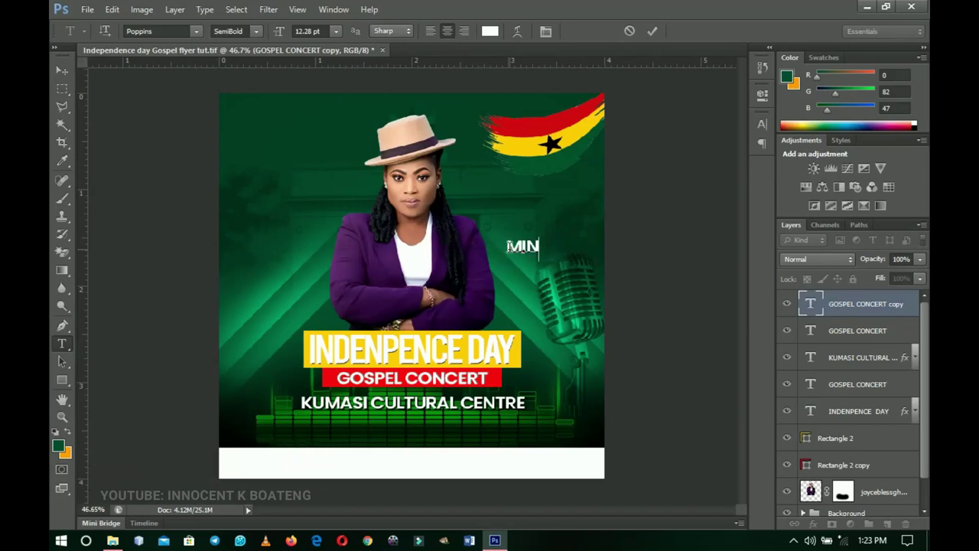
{"action": "type", "text": "ISTERING "}
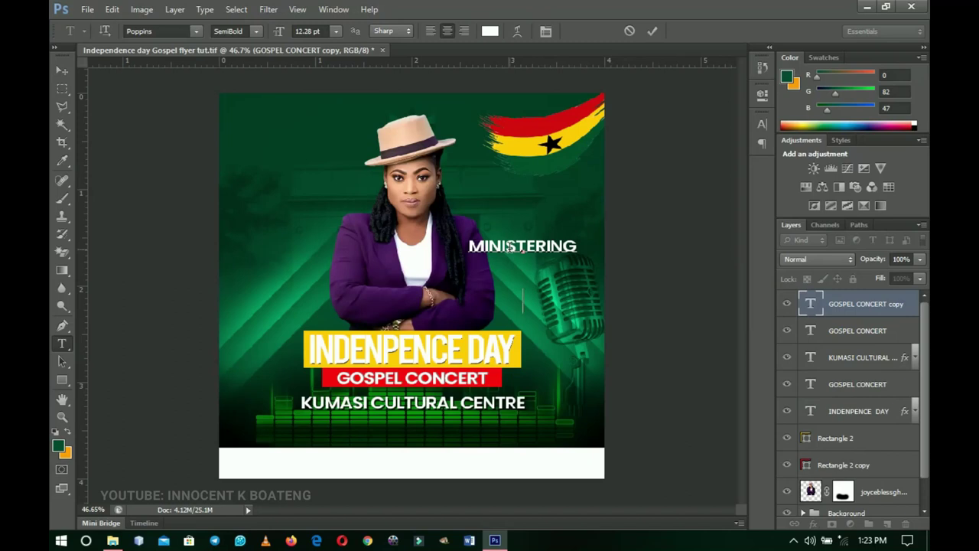
{"action": "type", "text": "JOYC"}
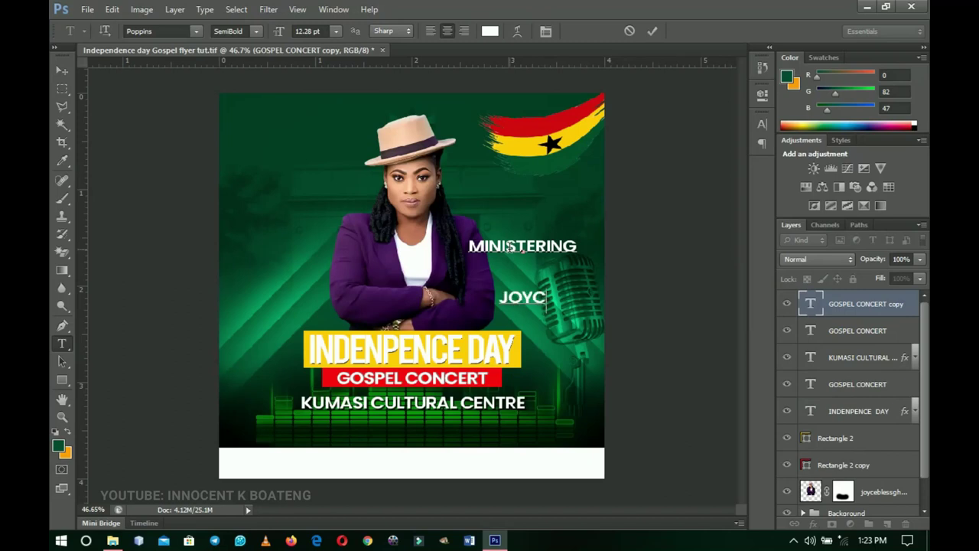
{"action": "type", "text": "E BLESSING"}
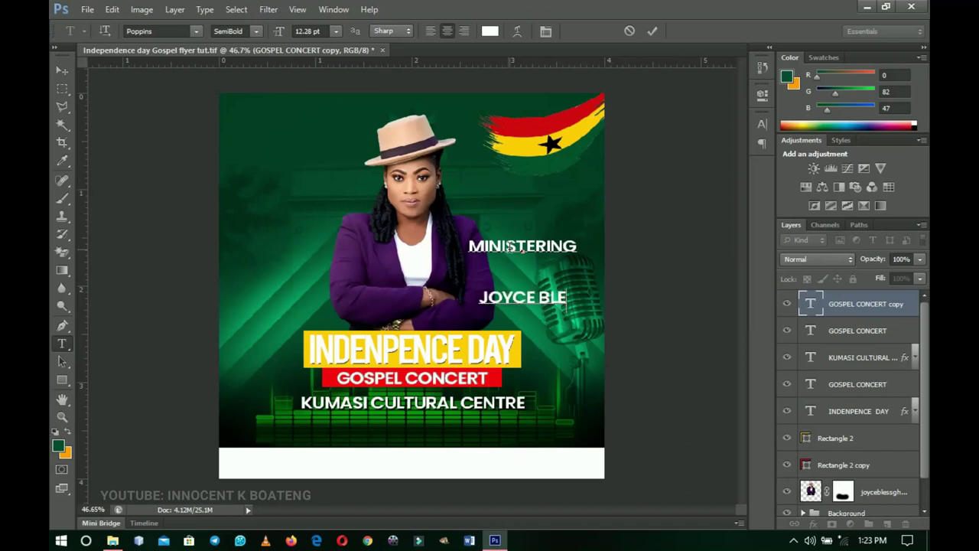
Tighten the line spacing of the MINISTERING JOYCE BLESSING text to 12.48 pt and commit the edit.
{"action": "key", "text": "ctrl+a"}
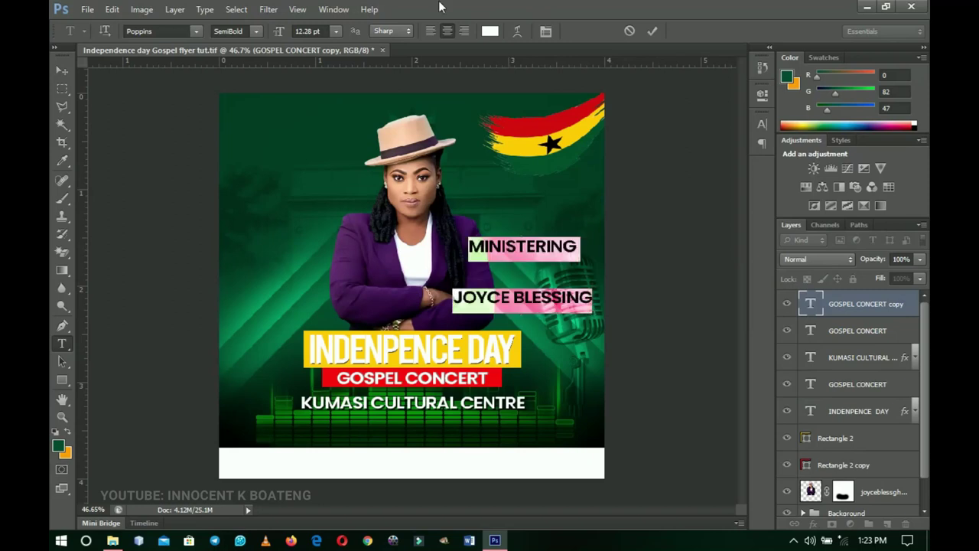
{"action": "left_click", "coordinate": [546, 31]}
{"action": "left_click_drag", "start_coordinate": [682, 158], "coordinate": [664, 164]}
{"action": "key", "text": "Tab"}
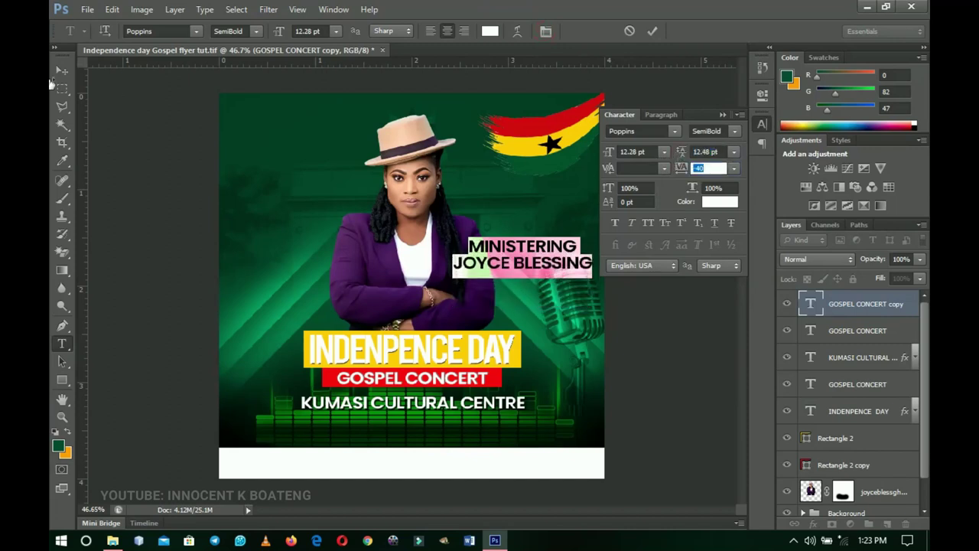
{"action": "left_click", "coordinate": [61, 73]}
Scale down the MINISTERING JOYCE BLESSING text and nudge it slightly left into the space between the portrait and the flyer's edge.
{"action": "key", "text": "ctrl+t"}
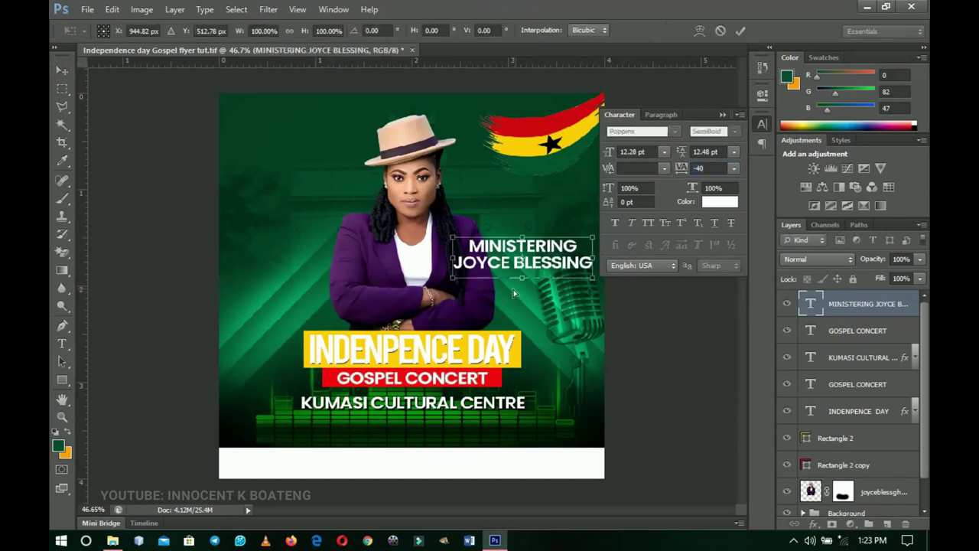
{"action": "left_click_drag", "start_coordinate": [591, 277], "coordinate": [562, 222]}
{"action": "key", "text": "Return"}
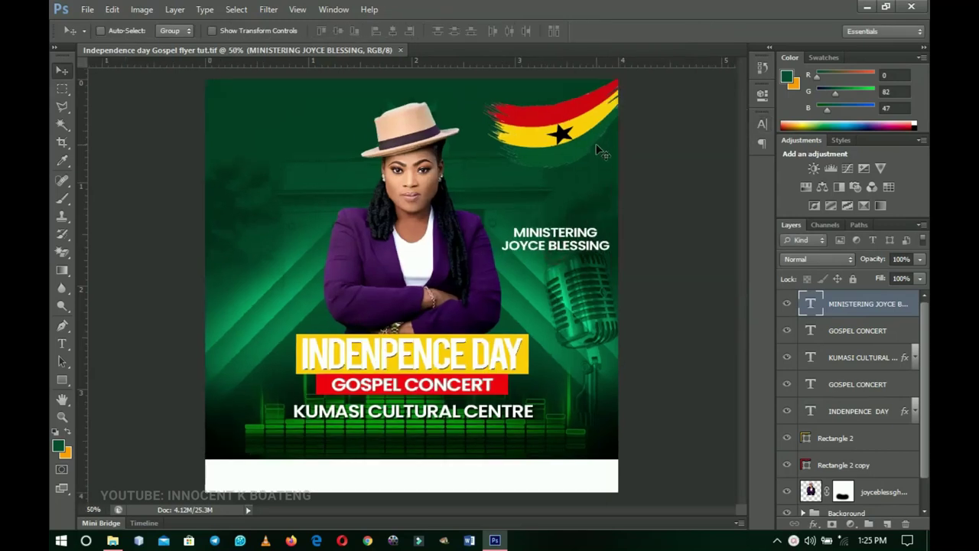
{"action": "key", "text": "Left"}
{"action": "key", "text": "Left"}
{"action": "key", "text": "Left"}
{"action": "key", "text": "Left"}
{"action": "key", "text": "Left"}
{"action": "key", "text": "Left"}
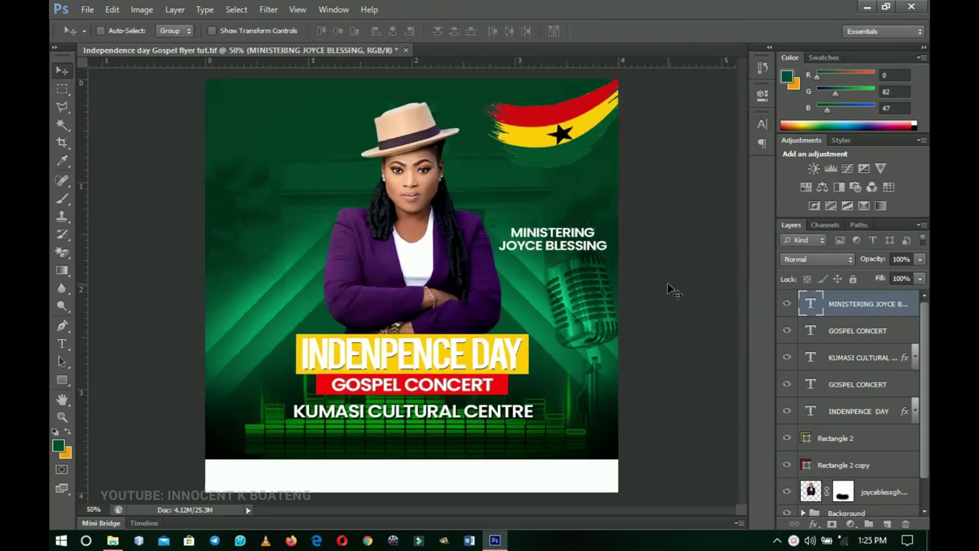
Apply a drop shadow with a size of 38 px to the MINISTERING JOYCE BLESSING text layer.
{"action": "right_click", "coordinate": [838, 304]}
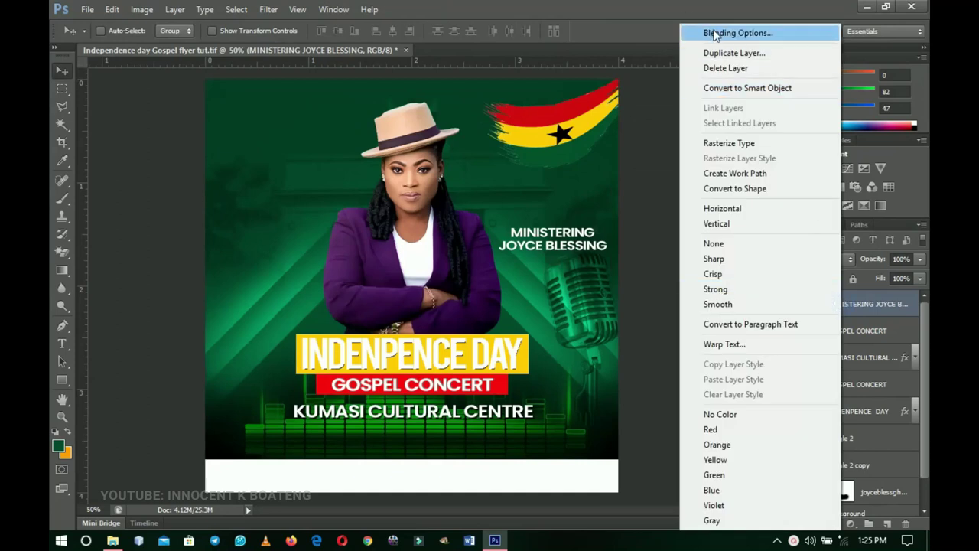
{"action": "key", "text": "Escape"}
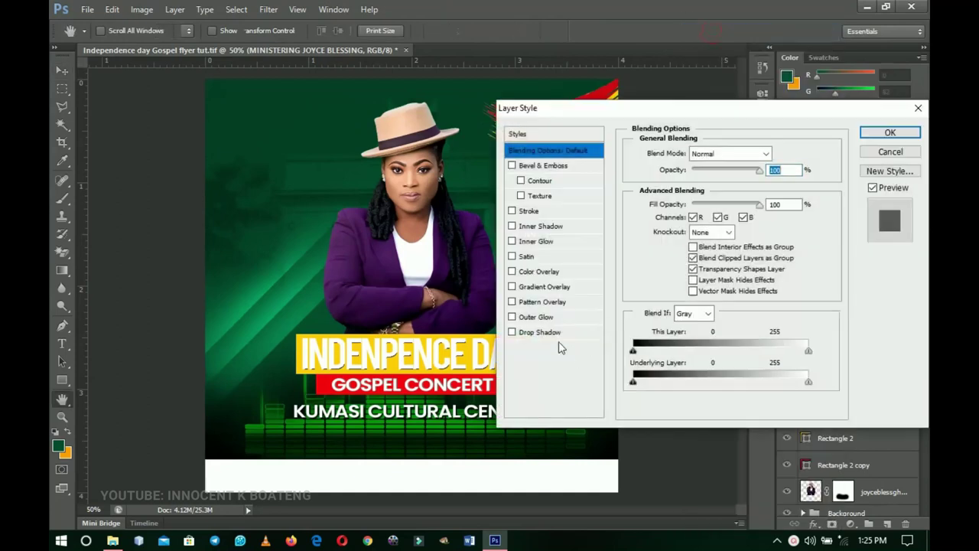
{"action": "left_click", "coordinate": [540, 333]}
{"action": "left_click_drag", "start_coordinate": [546, 111], "coordinate": [652, 86]}
{"action": "left_click_drag", "start_coordinate": [788, 220], "coordinate": [804, 228]}
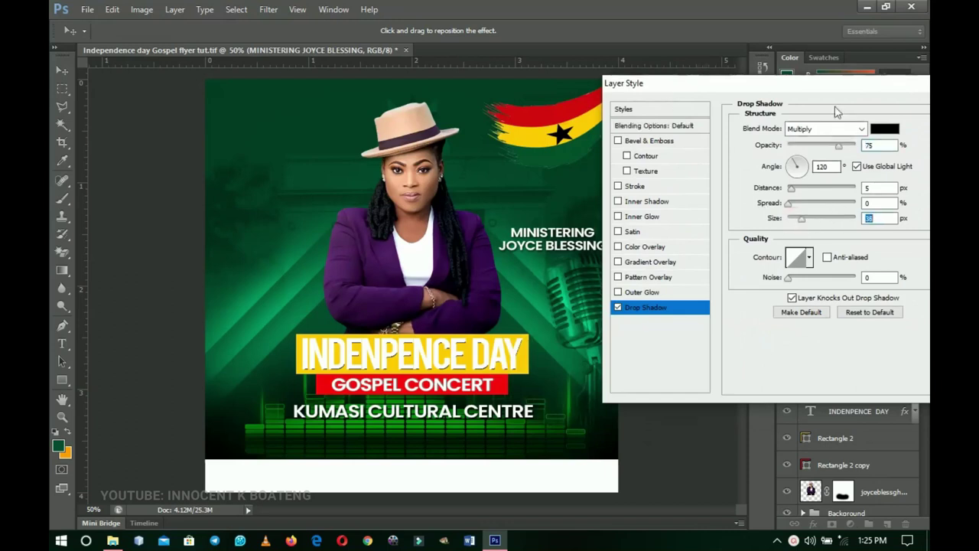
{"action": "left_click_drag", "start_coordinate": [833, 86], "coordinate": [629, 122]}
{"action": "left_click", "coordinate": [782, 144]}
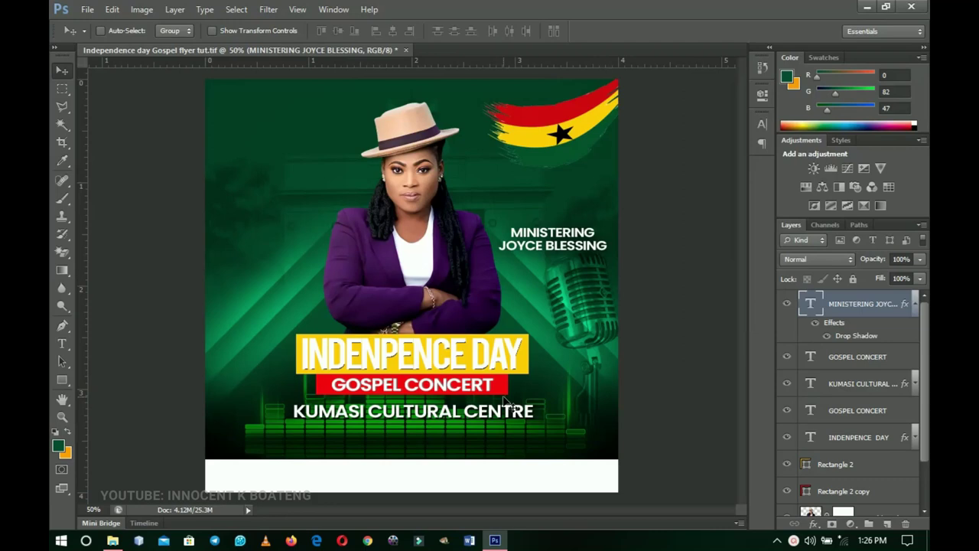
Group all text layers, both rectangles and the portrait layer, and name the group Main.
{"action": "left_click", "coordinate": [918, 300]}
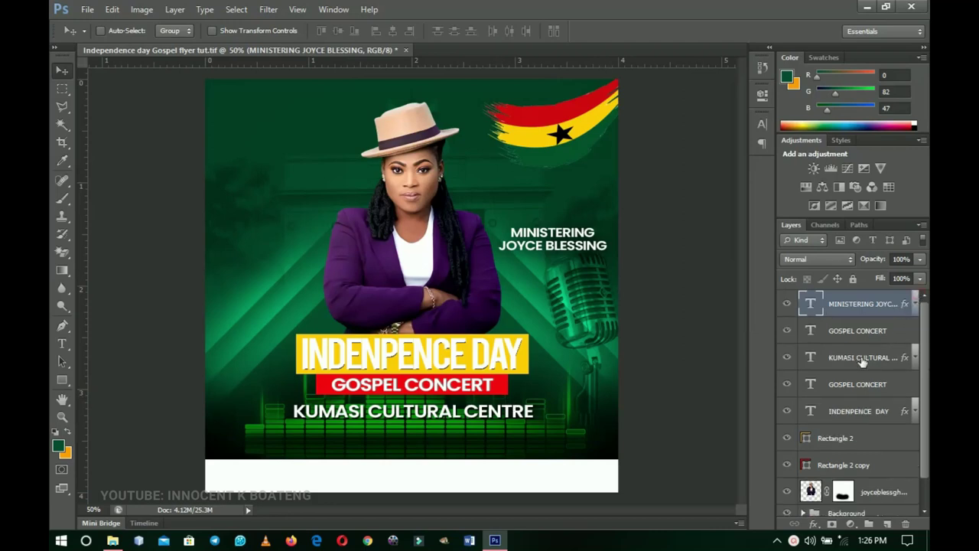
{"action": "scroll", "coordinate": [863, 359], "scroll_direction": "down", "scroll_amount": 2}
{"action": "left_click", "coordinate": [872, 465]}
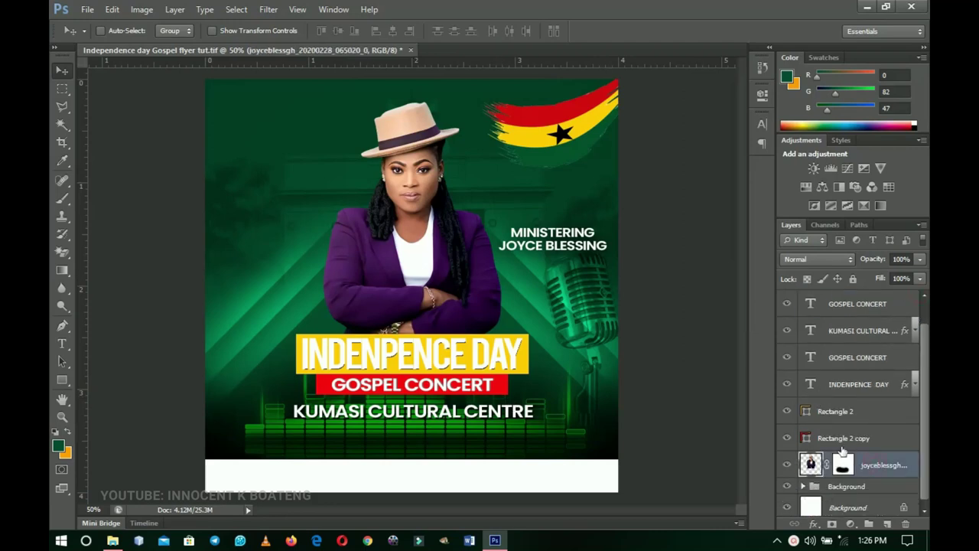
{"action": "scroll", "coordinate": [835, 447], "scroll_direction": "up", "scroll_amount": 1}
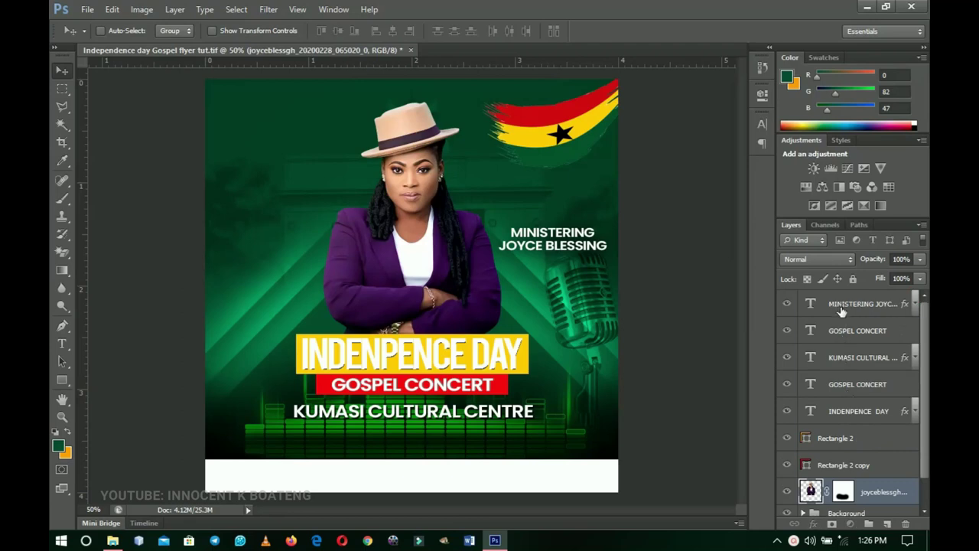
{"action": "left_click", "coordinate": [840, 309], "text": "shift"}
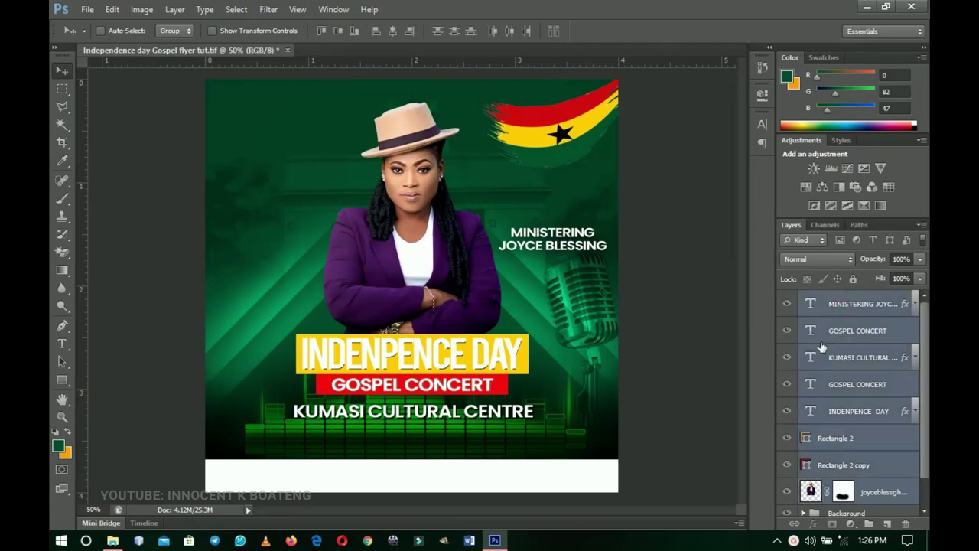
{"action": "key", "text": "ctrl+g"}
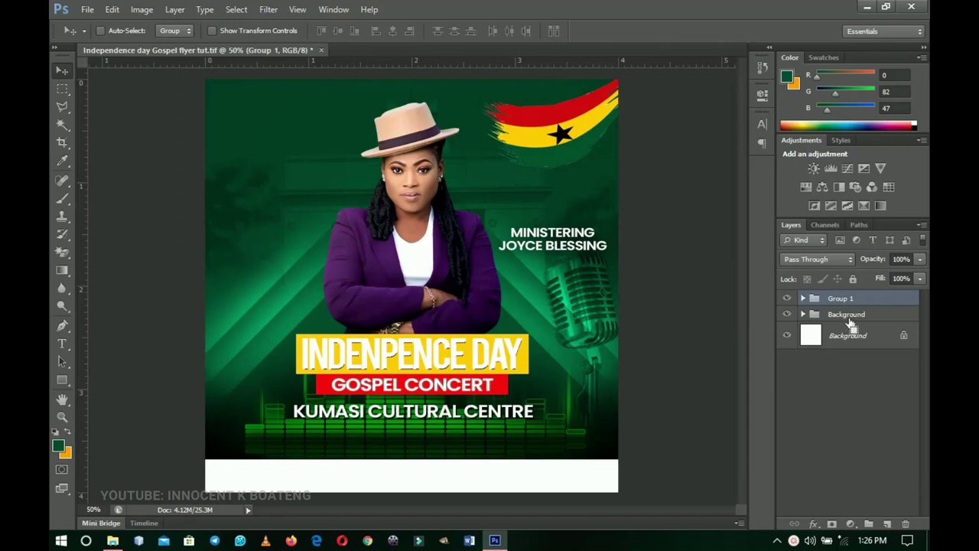
{"action": "double_click", "coordinate": [842, 299]}
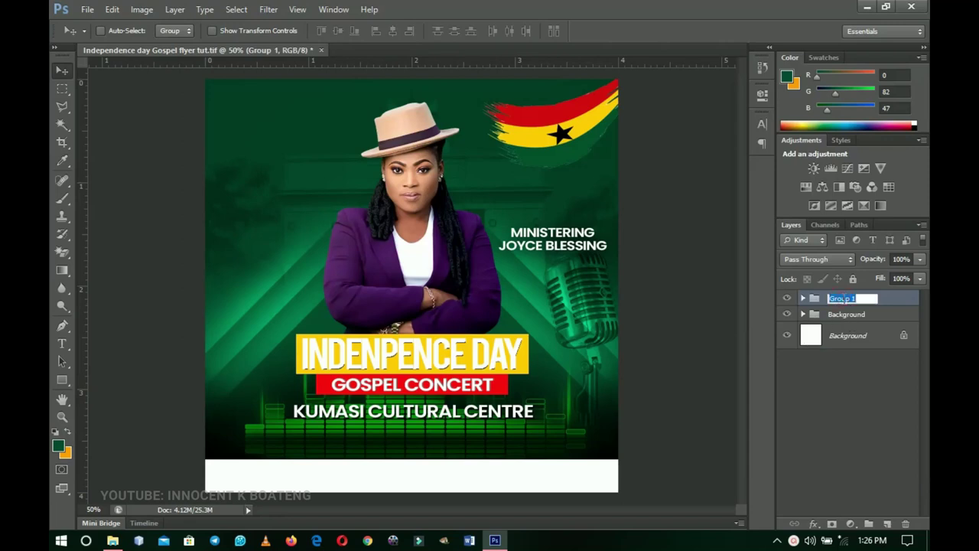
{"action": "type", "text": "Main"}
{"action": "key", "text": "Return"}
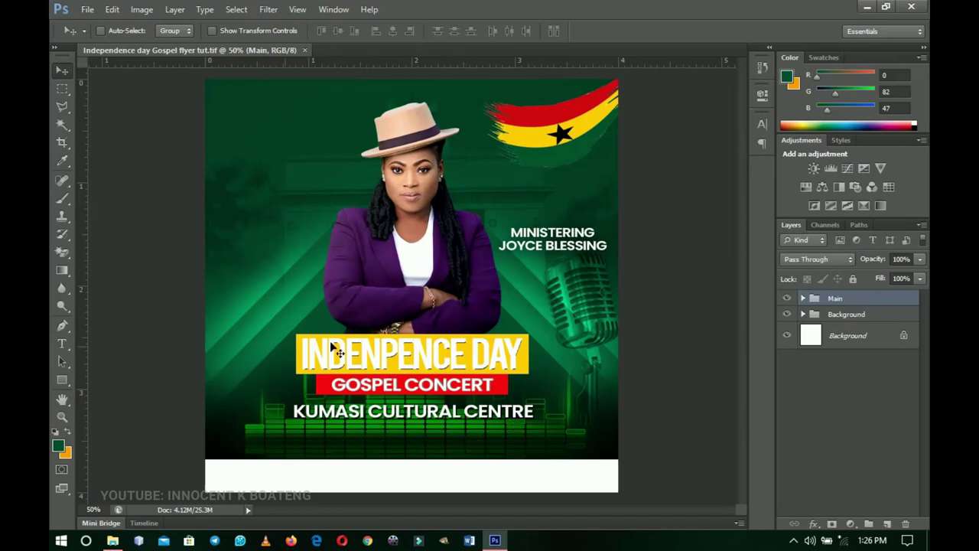
Draw a rectangle about 222 by 418 px hanging from the flyer's upper edge beside the portrait and shift it slightly up and outward.
{"action": "left_click", "coordinate": [64, 379]}
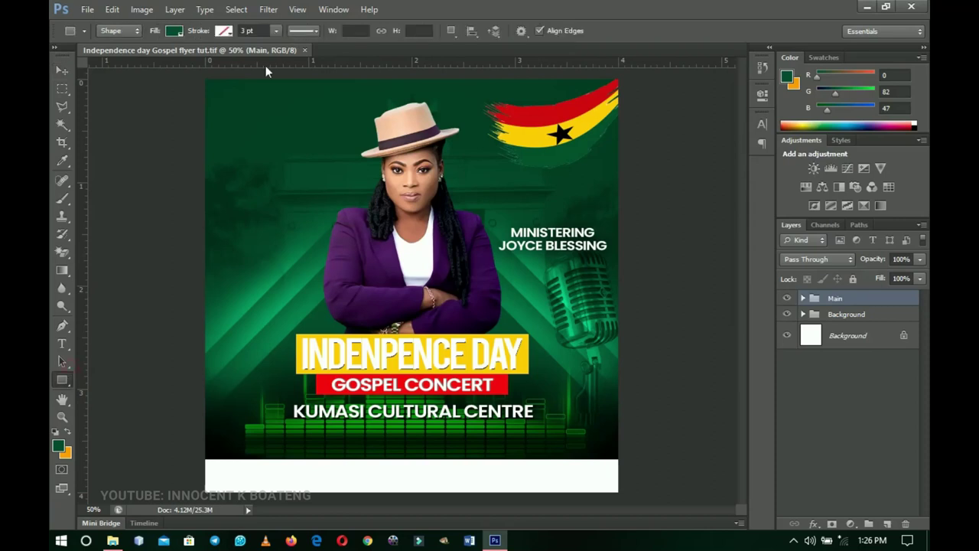
{"action": "left_click_drag", "start_coordinate": [253, 70], "coordinate": [330, 216]}
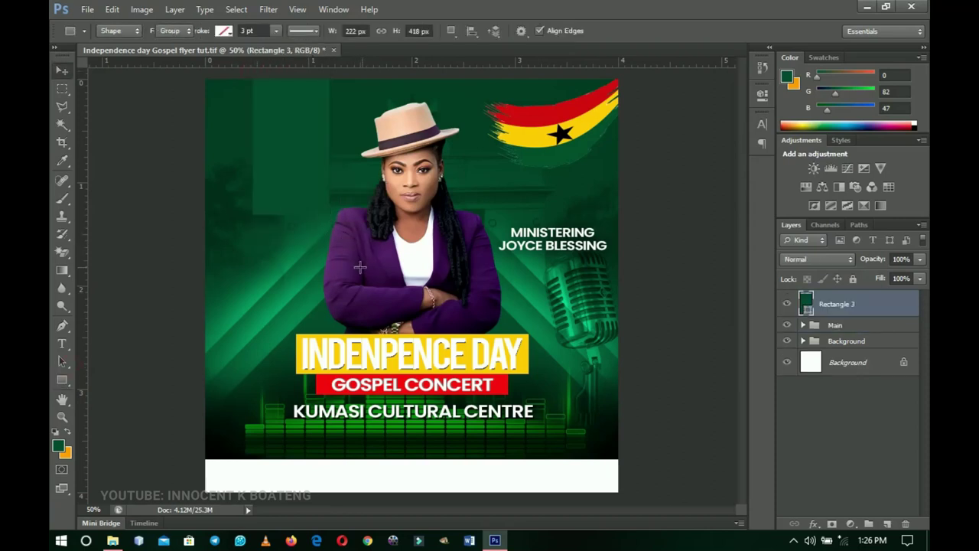
{"action": "key", "text": "v"}
{"action": "left_click_drag", "start_coordinate": [374, 272], "coordinate": [373, 256]}
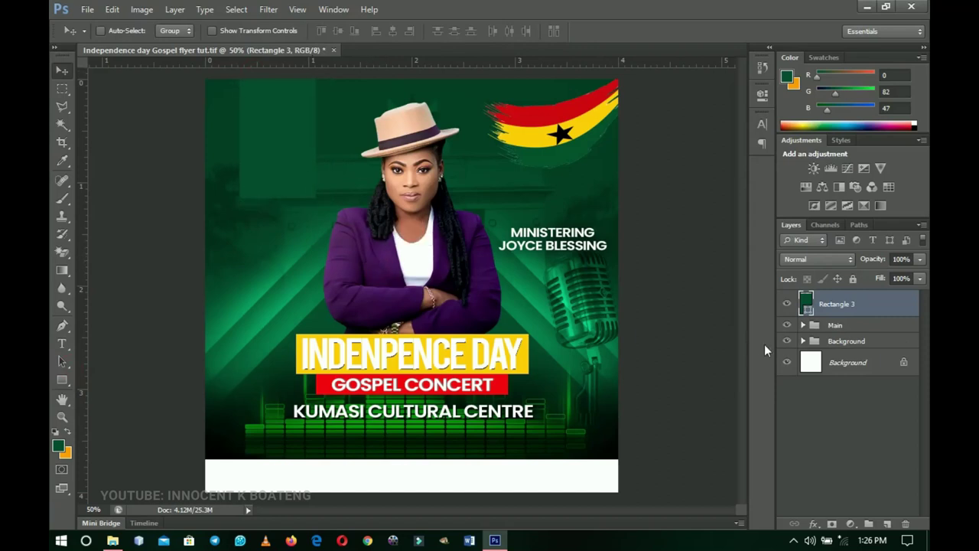
Change the new rectangle's fill to the lighter green 00874c.
{"action": "double_click", "coordinate": [807, 310]}
{"action": "left_click", "coordinate": [541, 264]}
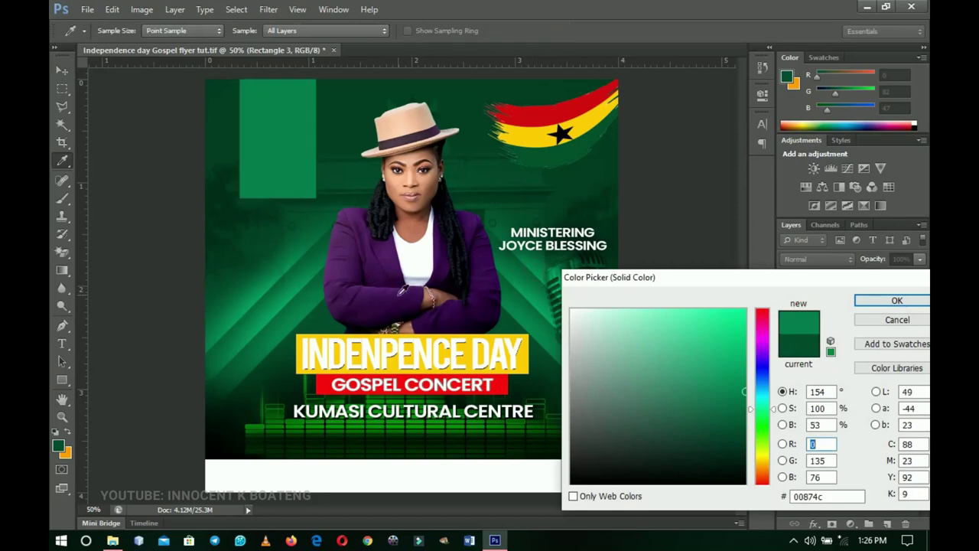
{"action": "left_click", "coordinate": [880, 304]}
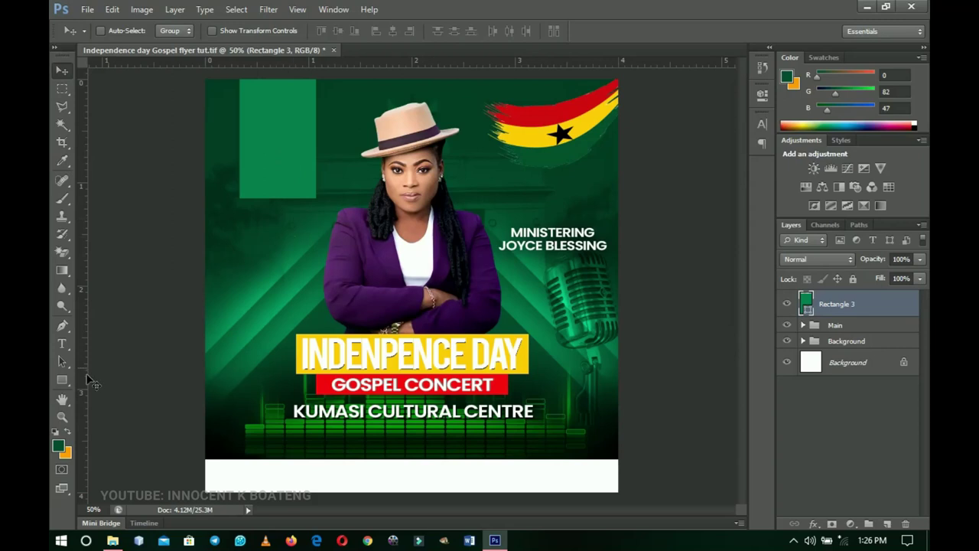
Add the text FRIDAY in Poppins SemiBold near the green rectangle and commit it.
{"action": "left_click", "coordinate": [61, 345]}
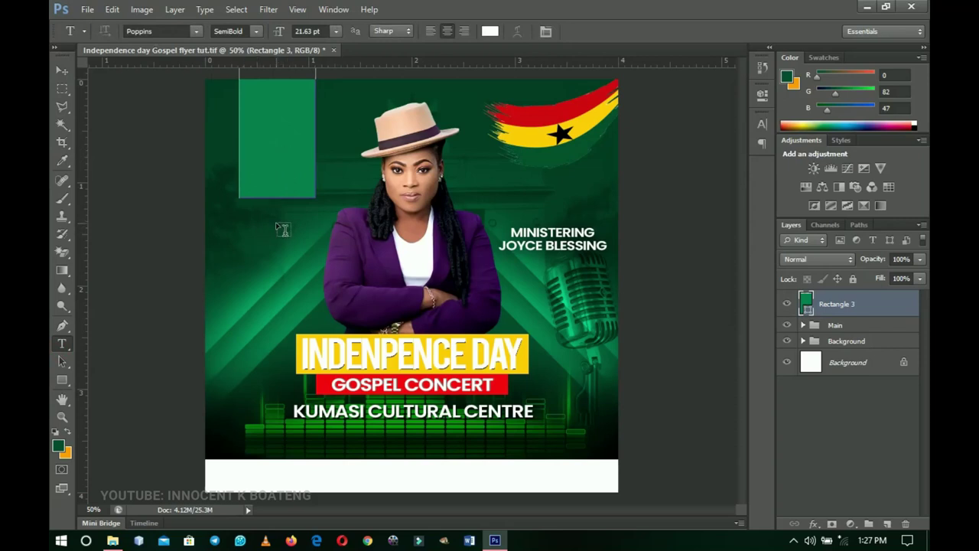
{"action": "left_click", "coordinate": [332, 114]}
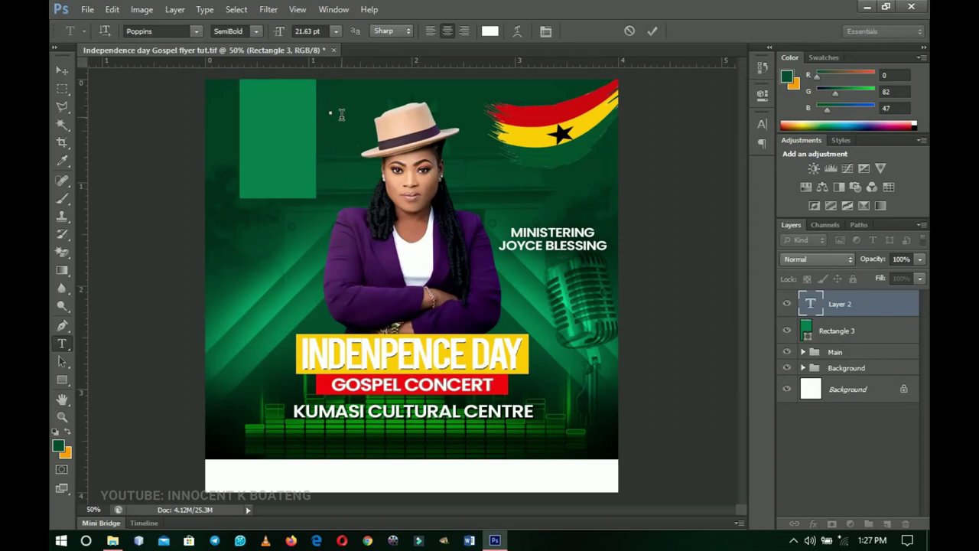
{"action": "type", "text": "f"}
{"action": "key", "text": "BackSpace"}
{"action": "type", "text": "FRIDAY"}
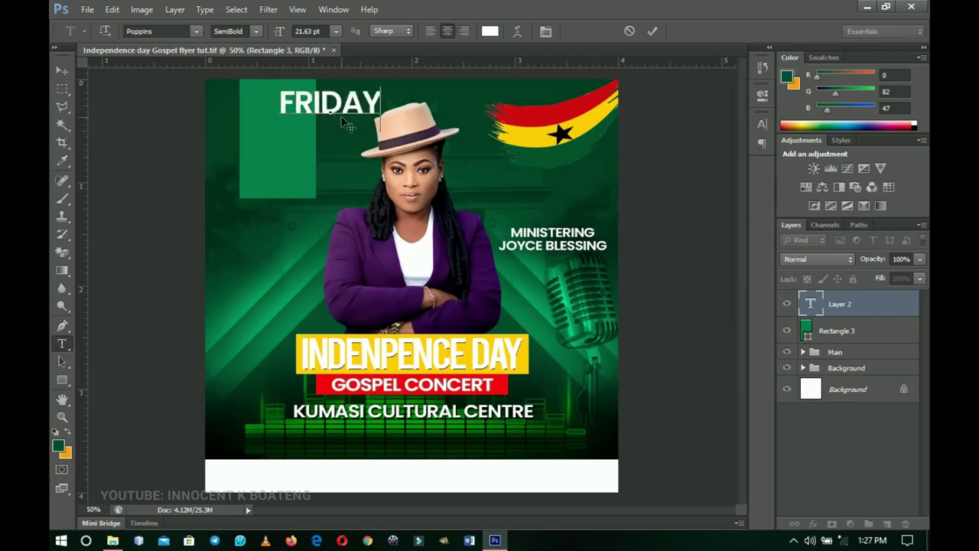
{"action": "left_click", "coordinate": [62, 70]}
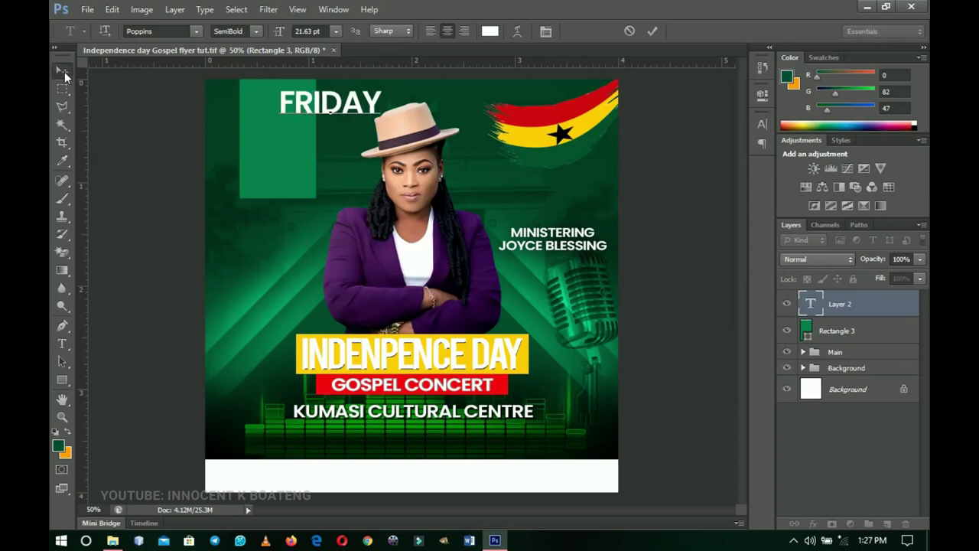
Scale down the FRIDAY text and place it centred in the upper part of the green rectangle.
{"action": "key", "text": "ctrl+t"}
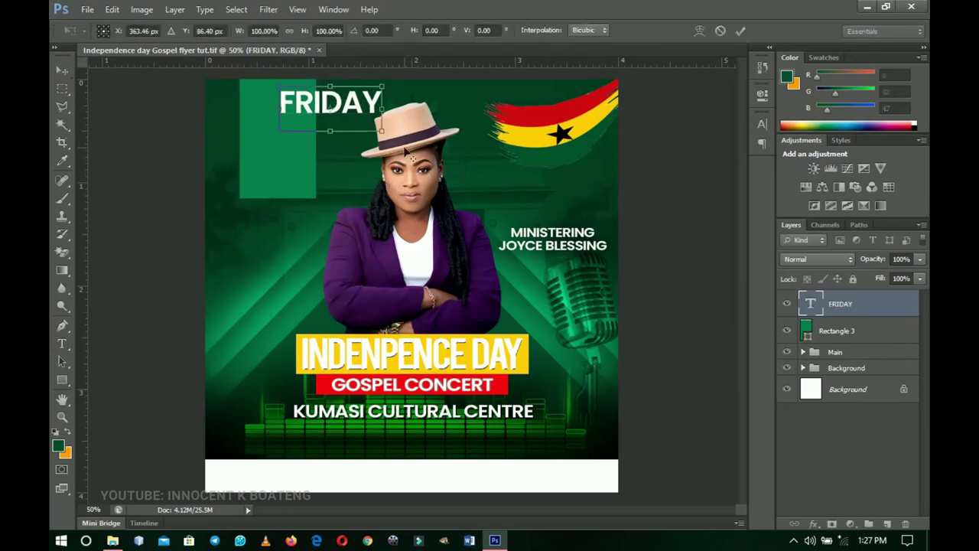
{"action": "left_click_drag", "start_coordinate": [381, 130], "coordinate": [270, 146]}
{"action": "key", "text": "Return"}
{"action": "key", "text": "Right"}
{"action": "key", "text": "Right"}
{"action": "key", "text": "Right"}
Duplicate the FRIDAY text lower on the green rectangle and change the copy to 6.
{"action": "key", "text": "t"}
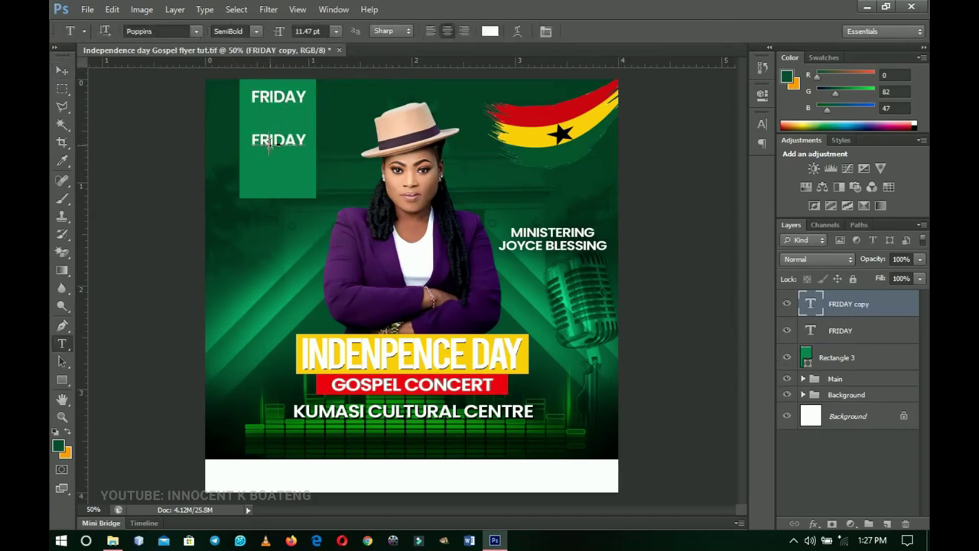
{"action": "double_click", "coordinate": [269, 144]}
{"action": "type", "text": "6"}
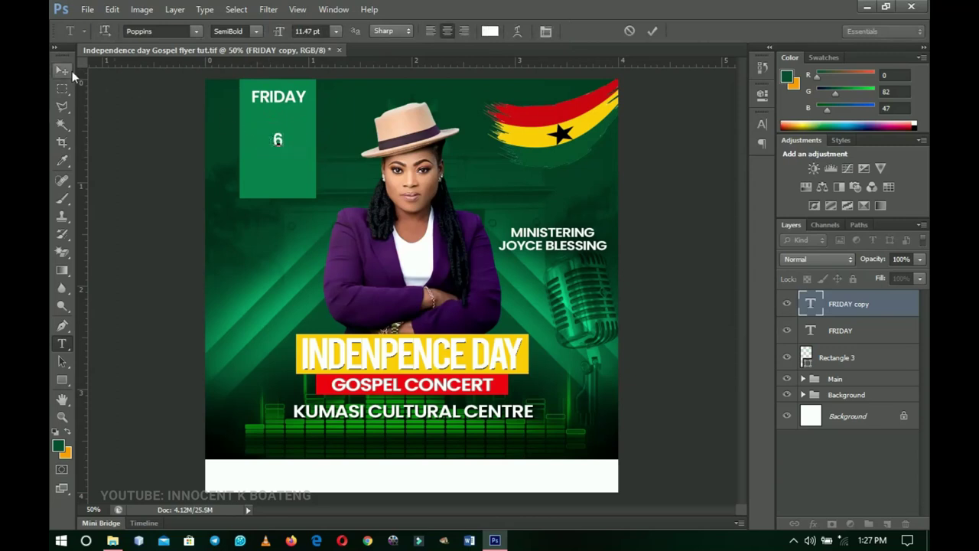
{"action": "left_click", "coordinate": [63, 70]}
Enlarge the 6 to about 460% and move it down so it sits just below FRIDAY.
{"action": "key", "text": "ctrl+t"}
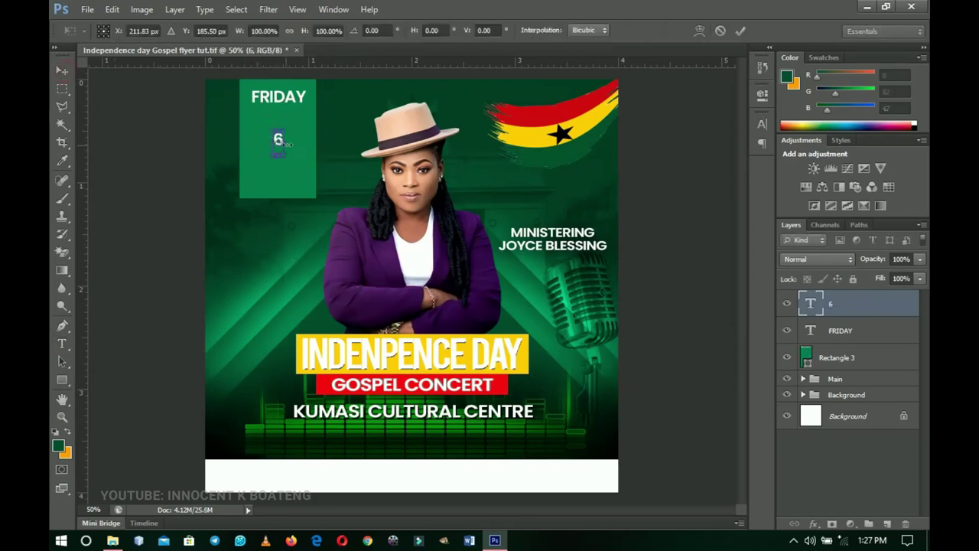
{"action": "left_click_drag", "start_coordinate": [286, 150], "coordinate": [307, 193]}
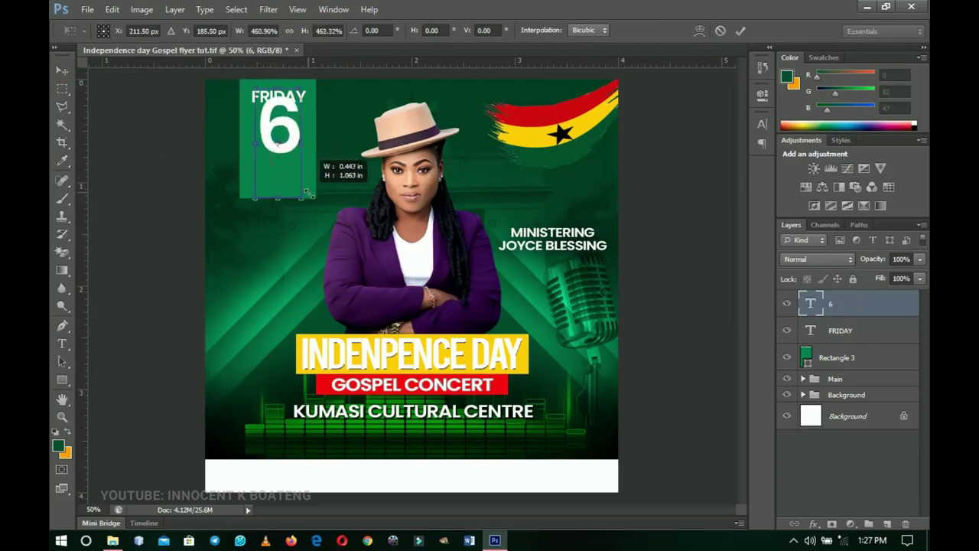
{"action": "key", "text": "Return"}
{"action": "left_click_drag", "start_coordinate": [280, 152], "coordinate": [284, 166]}
Try appending TH to the 6 and setting those letters as superscript.
{"action": "key", "text": "t"}
{"action": "left_click", "coordinate": [303, 170]}
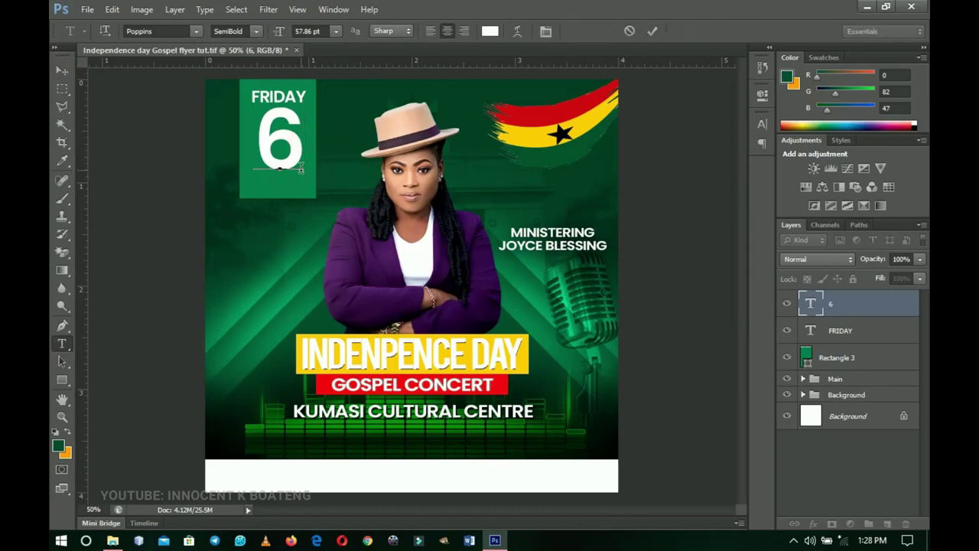
{"action": "type", "text": "TH"}
{"action": "left_click_drag", "start_coordinate": [352, 134], "coordinate": [244, 134]}
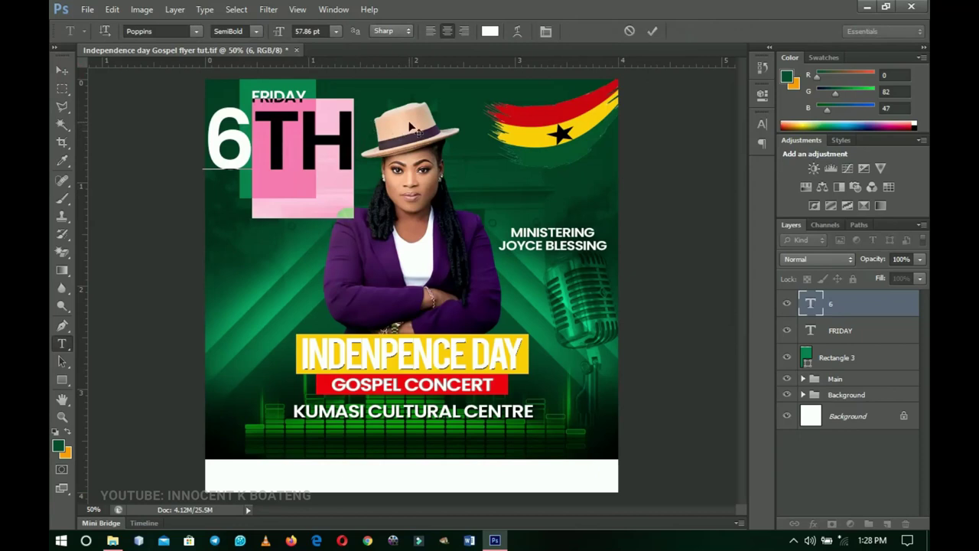
{"action": "left_click", "coordinate": [545, 31]}
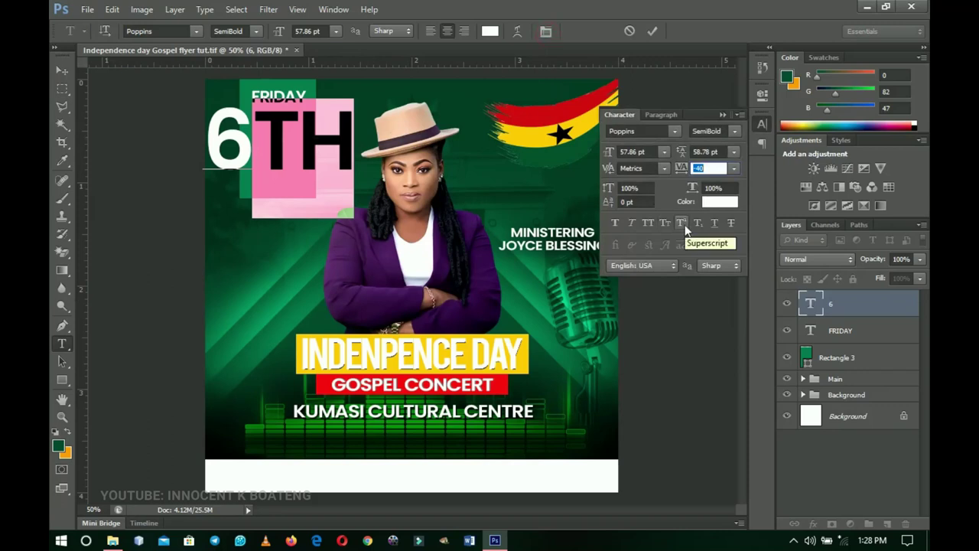
{"action": "left_click", "coordinate": [681, 224]}
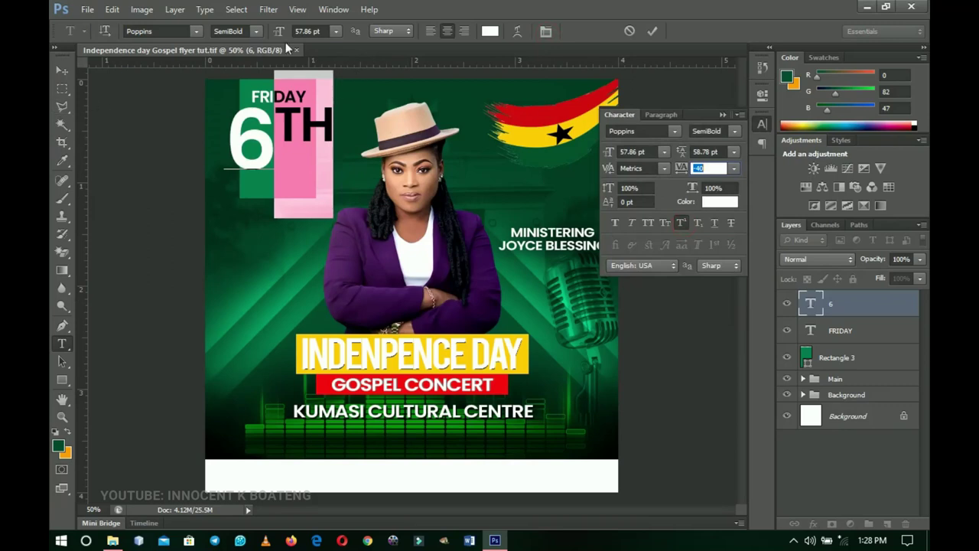
{"action": "left_click_drag", "start_coordinate": [284, 33], "coordinate": [279, 36]}
{"action": "key", "text": "ctrl+Return"}
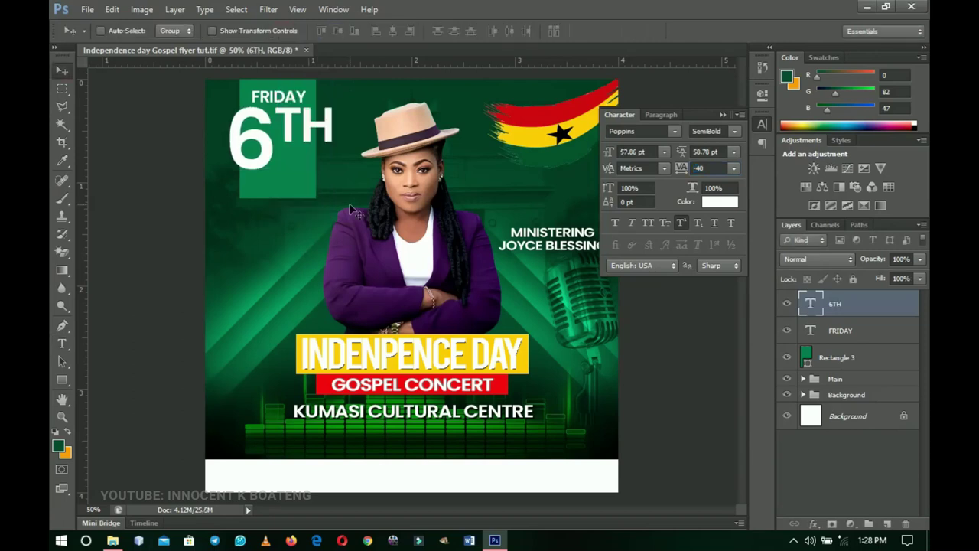
Try scaling the 6TH text to about 65% to fit the rectangle, and undo back to the plain large 6.
{"action": "key", "text": "ctrl+t"}
{"action": "left_click_drag", "start_coordinate": [332, 218], "coordinate": [302, 184]}
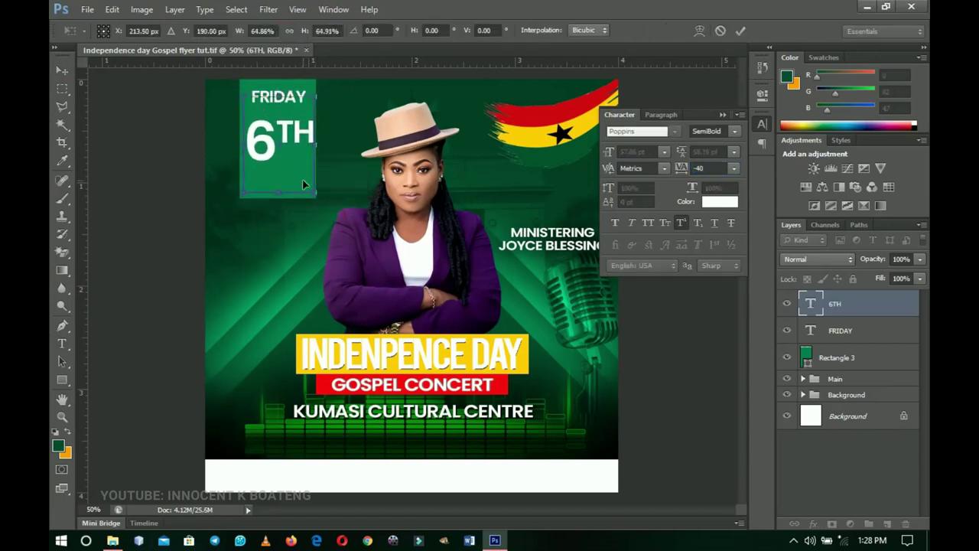
{"action": "key", "text": "Return"}
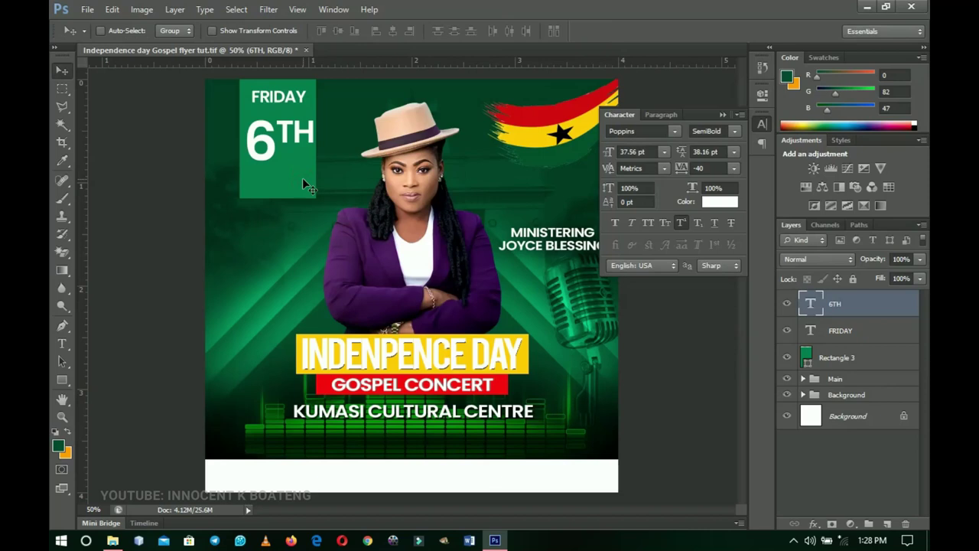
{"action": "key", "text": "ctrl+alt+z"}
{"action": "key", "text": "ctrl+alt+z"}
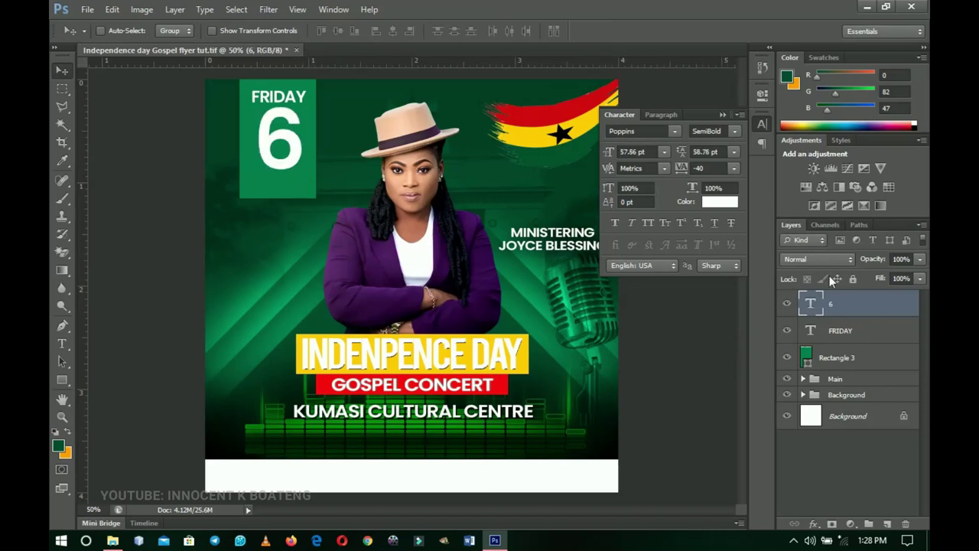
Duplicate the FRIDAY text layer and place the copy directly below the 6.
{"action": "left_click", "coordinate": [857, 334]}
{"action": "key", "text": "ctrl+j"}
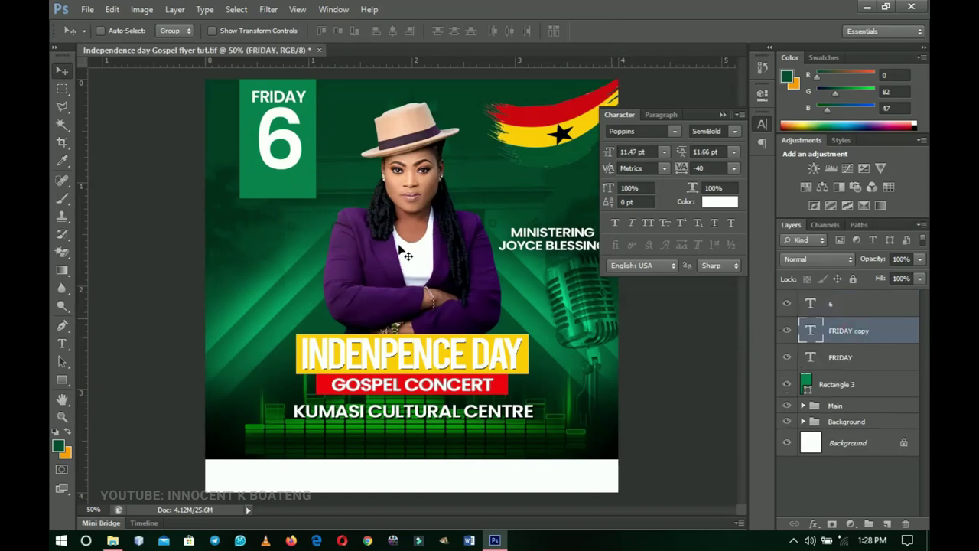
{"action": "left_click_drag", "start_coordinate": [295, 104], "coordinate": [303, 182]}
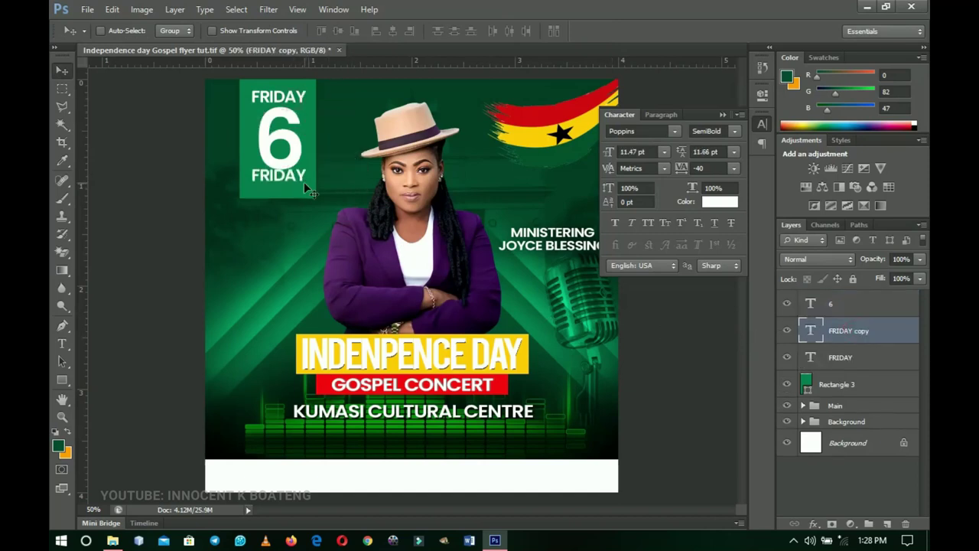
Change the FRIDAY copy below the 6 to MARCH and commit the edit.
{"action": "key", "text": "t"}
{"action": "left_click", "coordinate": [286, 179]}
{"action": "double_click", "coordinate": [285, 178]}
{"action": "left_click", "coordinate": [284, 177]}
{"action": "key", "text": "ctrl+a"}
{"action": "type", "text": "MARCH"}
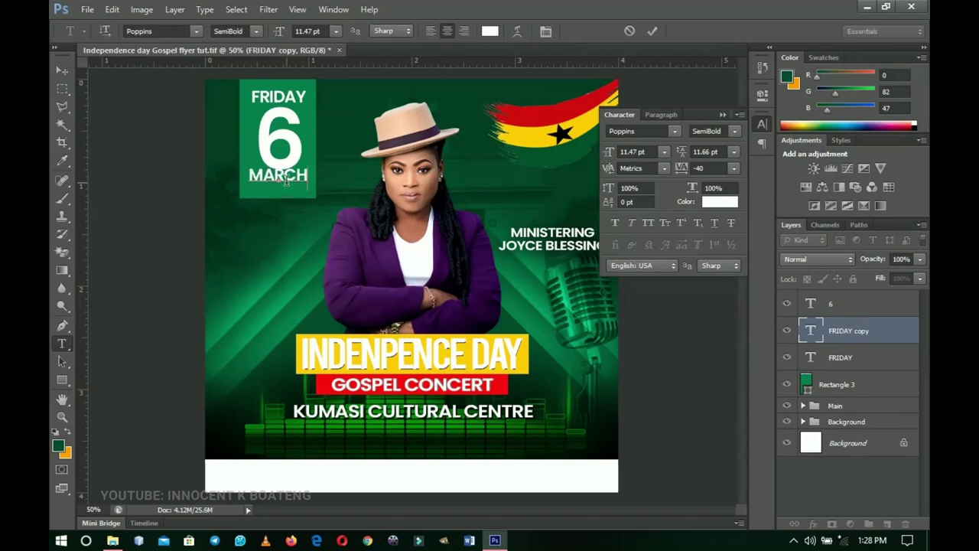
{"action": "left_click", "coordinate": [62, 70]}
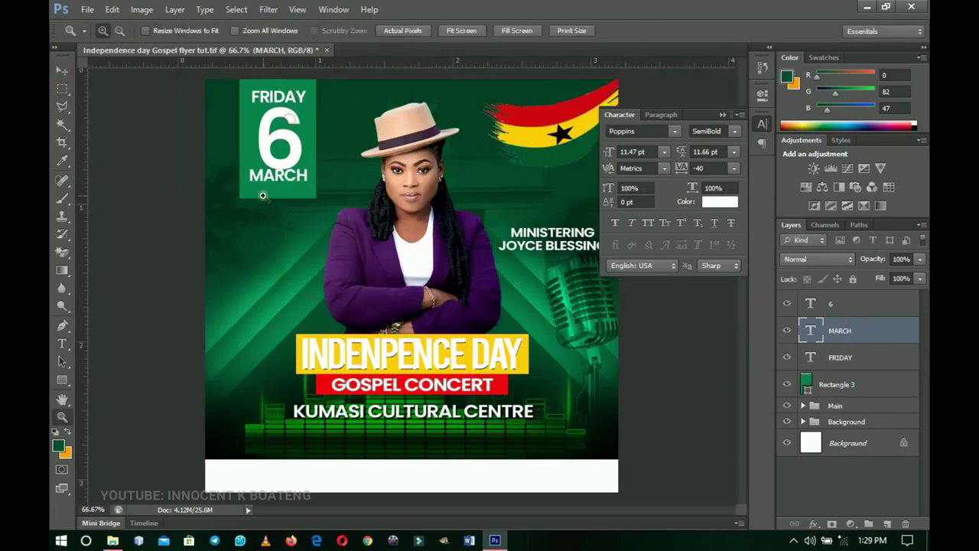
Nudge the MARCH text down slightly to leave a gap below the 6.
{"action": "left_click", "coordinate": [278, 191], "text": "ctrl"}
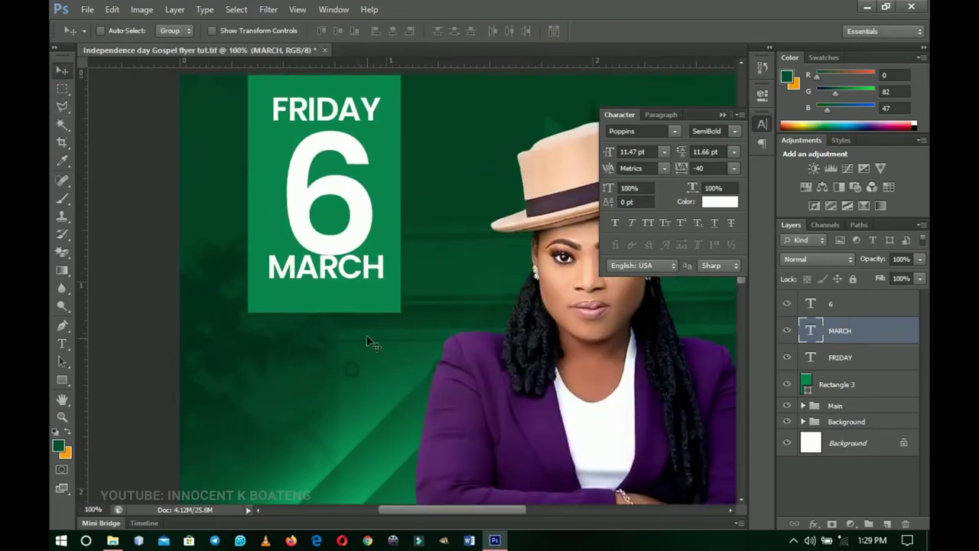
{"action": "key", "text": "Down"}
{"action": "key", "text": "Down"}
{"action": "key", "text": "Down"}
{"action": "key", "text": "Down"}
{"action": "key", "text": "Down"}
{"action": "key", "text": "Down"}
{"action": "key", "text": "Down"}
{"action": "key", "text": "Down"}
{"action": "key", "text": "Down"}
{"action": "key", "text": "Down"}
{"action": "key", "text": "Down"}
{"action": "key", "text": "Down"}
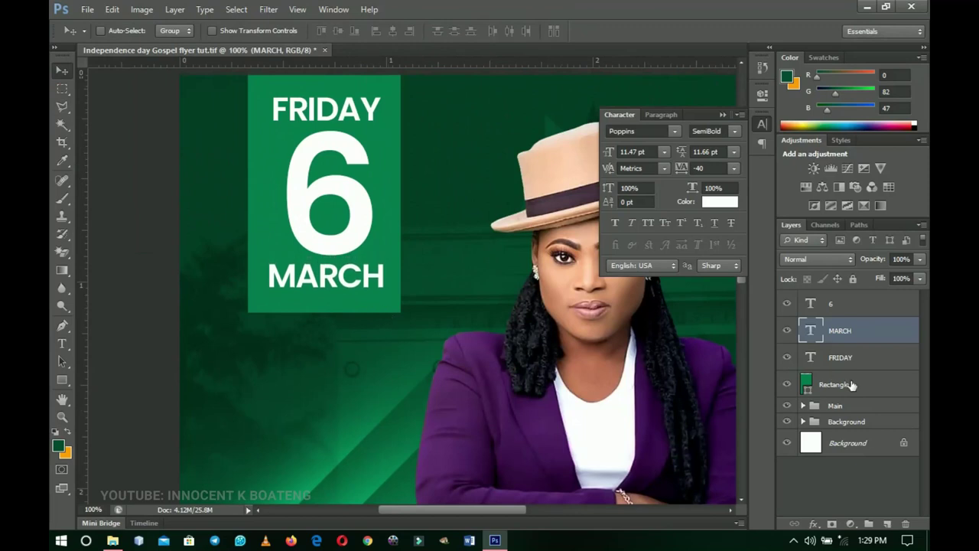
Stretch the green date rectangle's lower edge slightly downward to make it taller.
{"action": "left_click", "coordinate": [831, 385]}
{"action": "key", "text": "ctrl+t"}
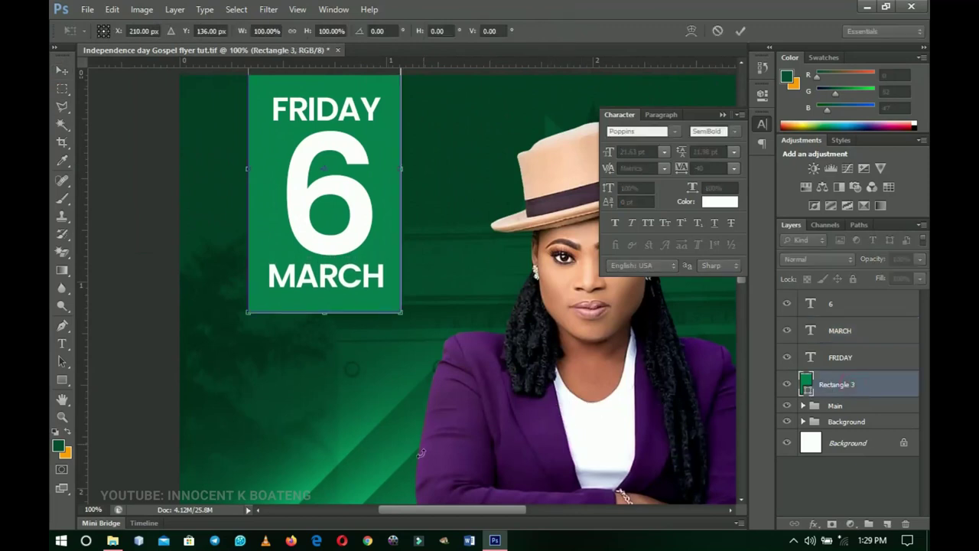
{"action": "left_click_drag", "start_coordinate": [326, 314], "coordinate": [327, 327]}
{"action": "key", "text": "Return"}
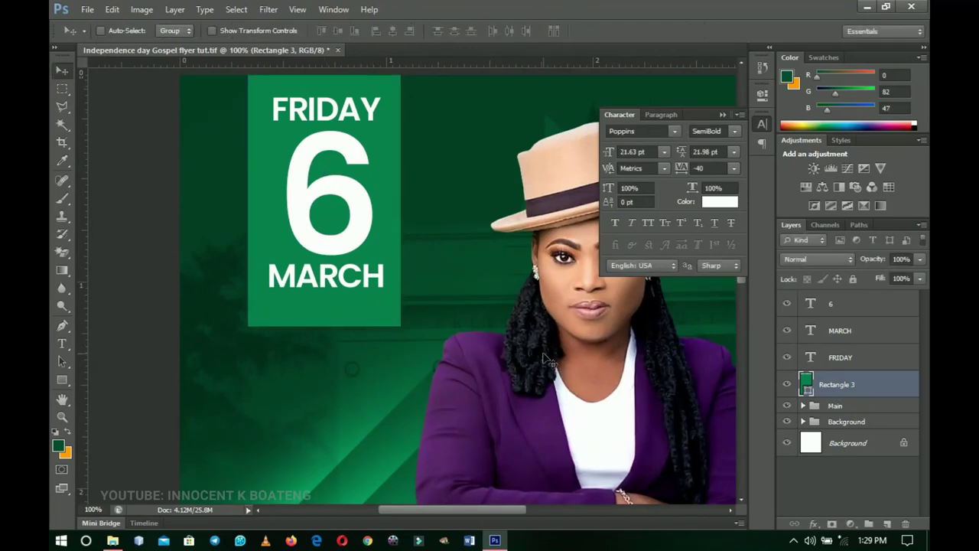
Duplicate the MARCH text layer and place the copy directly beneath MARCH.
{"action": "left_click", "coordinate": [842, 331]}
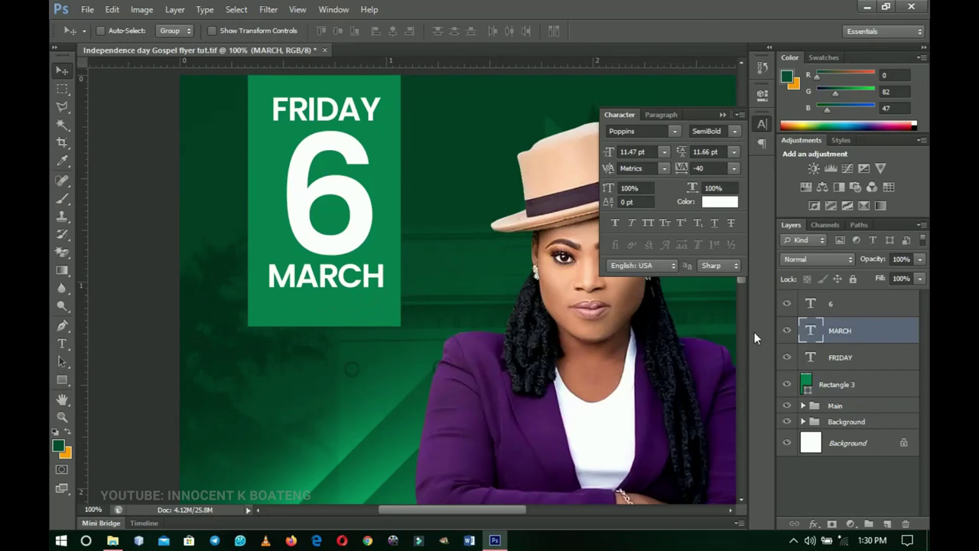
{"action": "key", "text": "ctrl+j"}
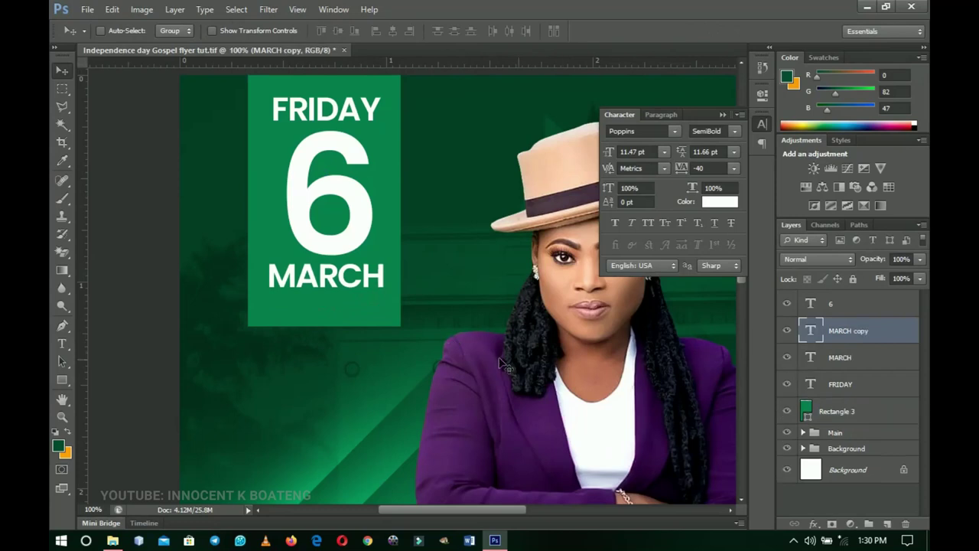
{"action": "left_click_drag", "start_coordinate": [339, 276], "coordinate": [335, 313]}
Change the lower MARCH copy to 6PM and nudge it up slightly within the green rectangle.
{"action": "double_click", "coordinate": [326, 314]}
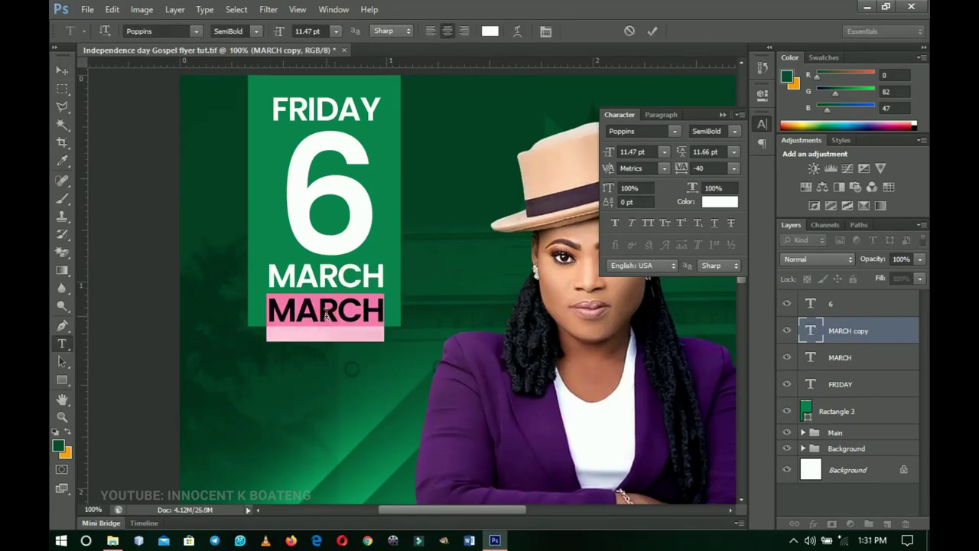
{"action": "type", "text": "6PM"}
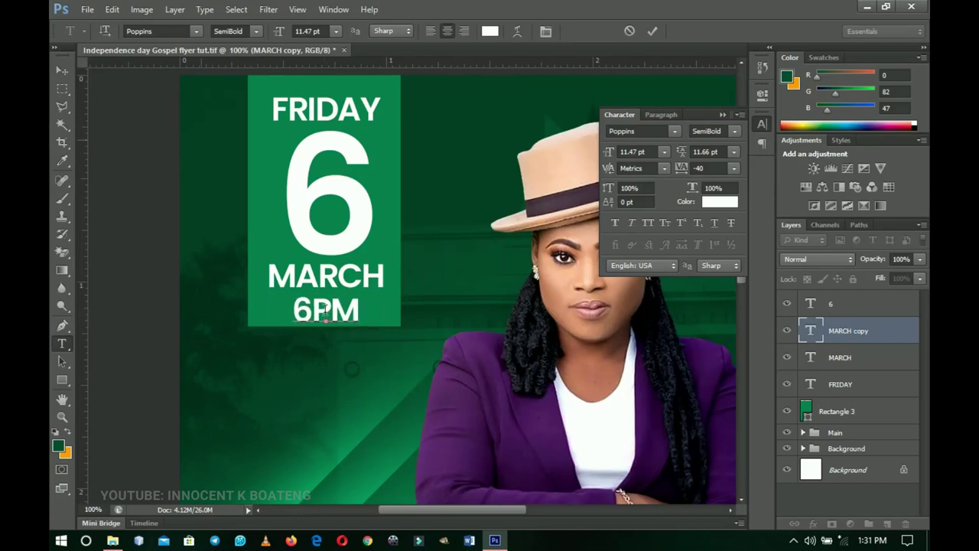
{"action": "left_click", "coordinate": [61, 71]}
{"action": "key", "text": "Up"}
{"action": "key", "text": "Up"}
{"action": "key", "text": "Up"}
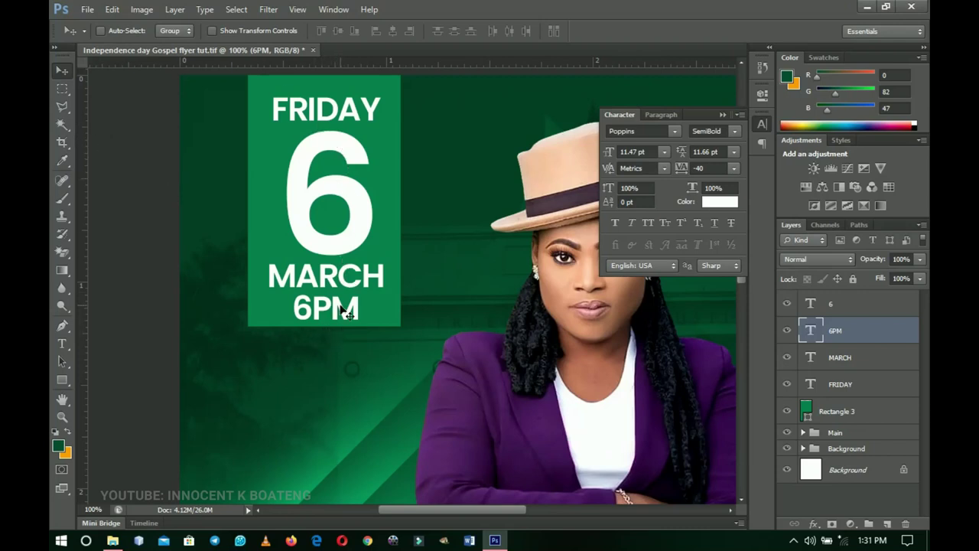
Group the green date rectangle with its FRIDAY, 6, MARCH and 6PM text layers and name the group Date and Time.
{"action": "key", "text": "ctrl+minus"}
{"action": "key", "text": "ctrl+minus"}
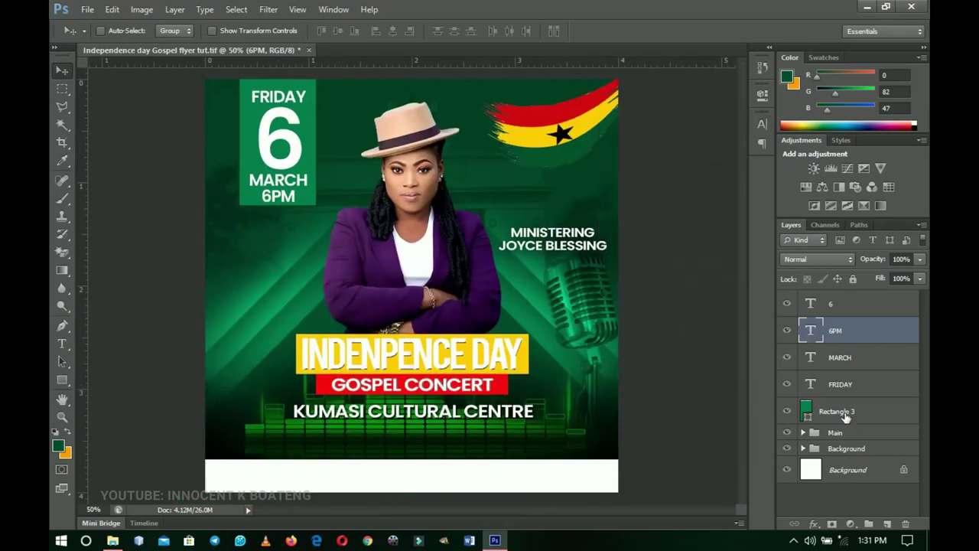
{"action": "left_click", "coordinate": [842, 420]}
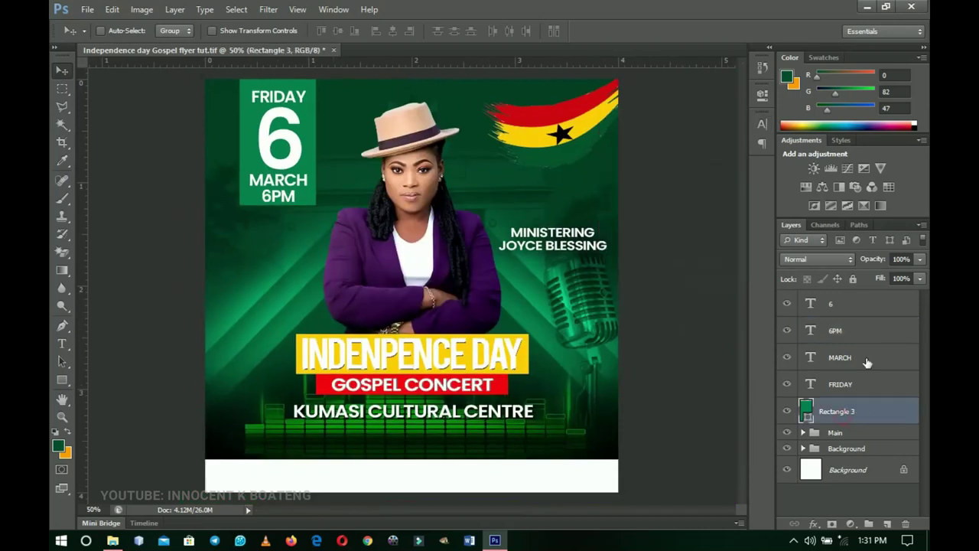
{"action": "left_click", "coordinate": [838, 309], "text": "shift"}
{"action": "key", "text": "ctrl+g"}
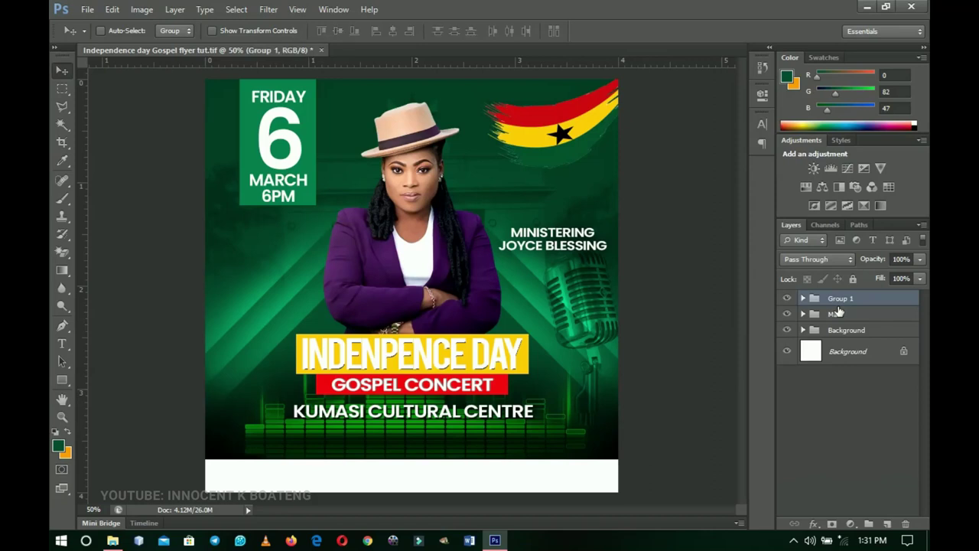
{"action": "double_click", "coordinate": [840, 299]}
{"action": "type", "text": "d Time"}
{"action": "key", "text": "Return"}
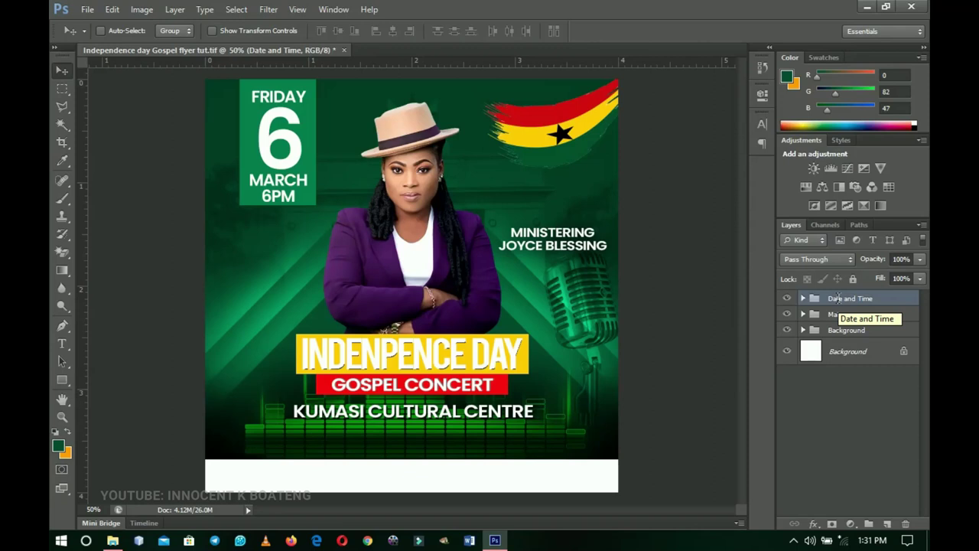
Select the white strip layer Rectangle 1 along the flyer's lower edge and check it by toggling its visibility.
{"action": "left_click", "coordinate": [483, 444], "text": "ctrl"}
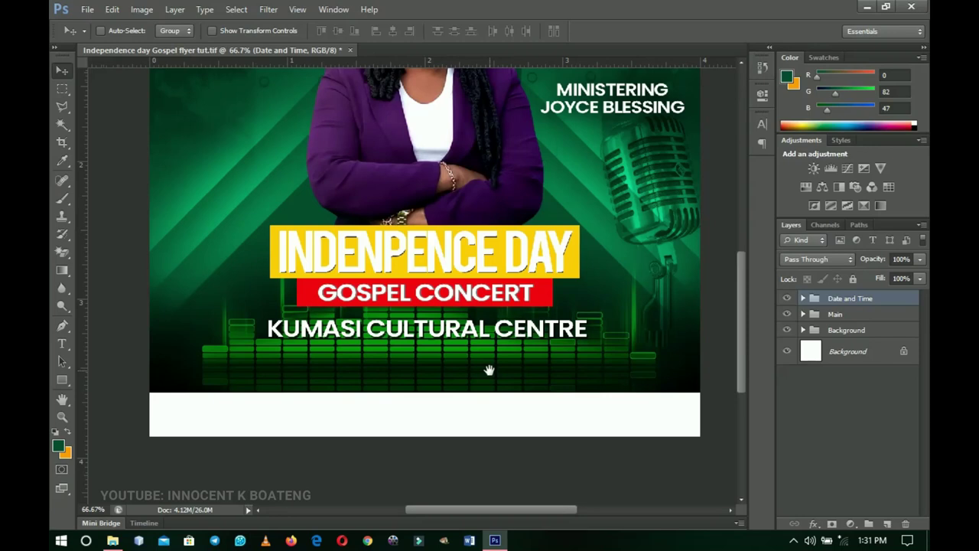
{"action": "right_click", "coordinate": [468, 413]}
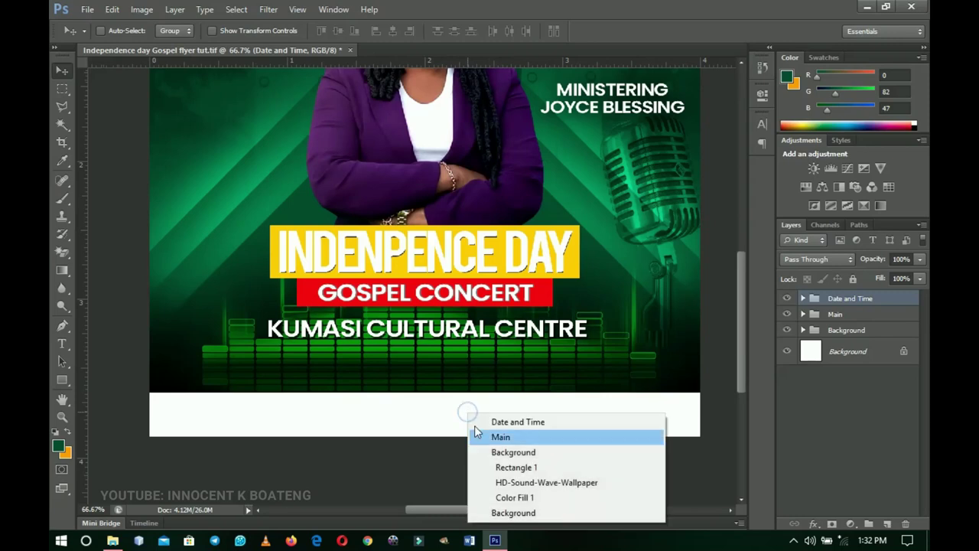
{"action": "left_click", "coordinate": [504, 469]}
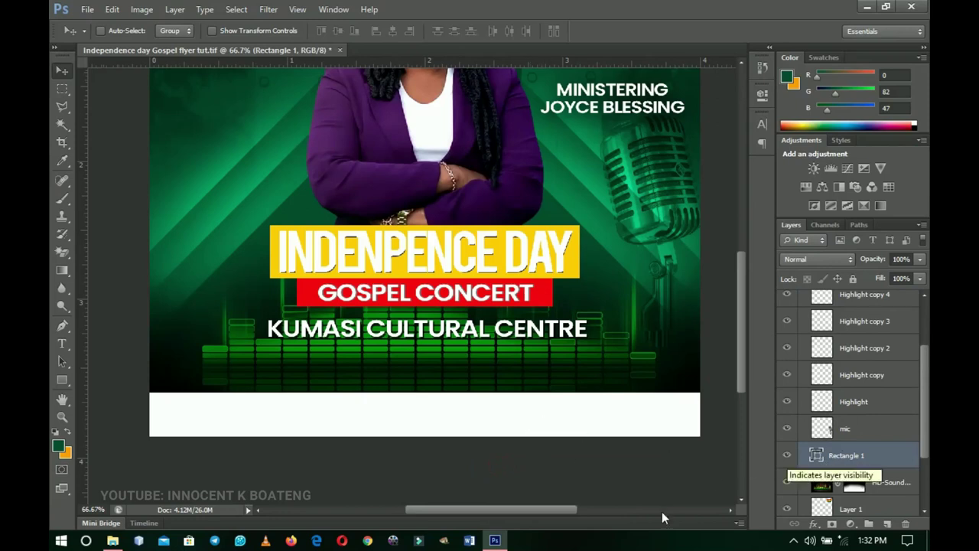
{"action": "left_click", "coordinate": [786, 457]}
{"action": "left_click", "coordinate": [786, 457]}
{"action": "scroll", "coordinate": [539, 429], "scroll_direction": "down", "scroll_amount": 3}
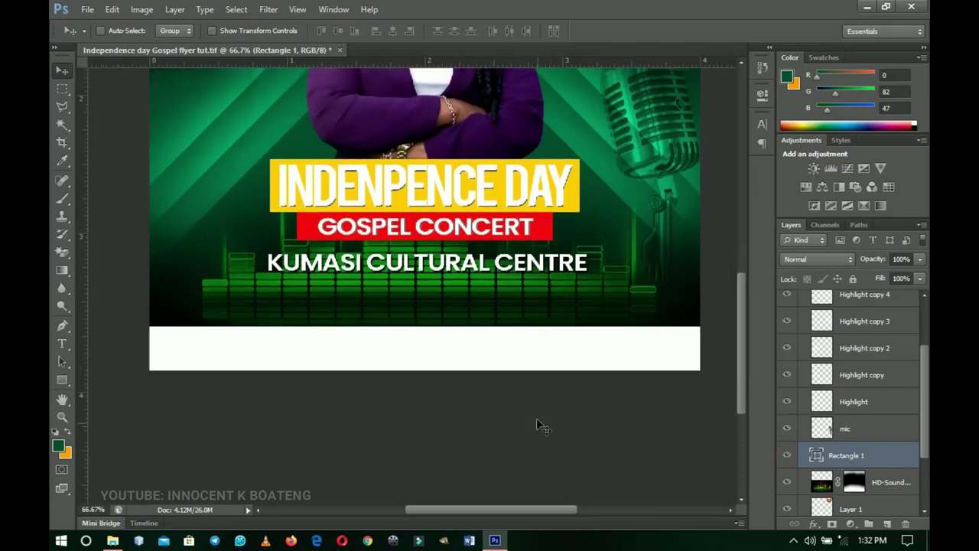
Place the adom logo image from the resources folder above the white strip layer and rasterize it.
{"action": "left_click", "coordinate": [112, 540]}
{"action": "left_click_drag", "start_coordinate": [199, 105], "coordinate": [307, 353]}
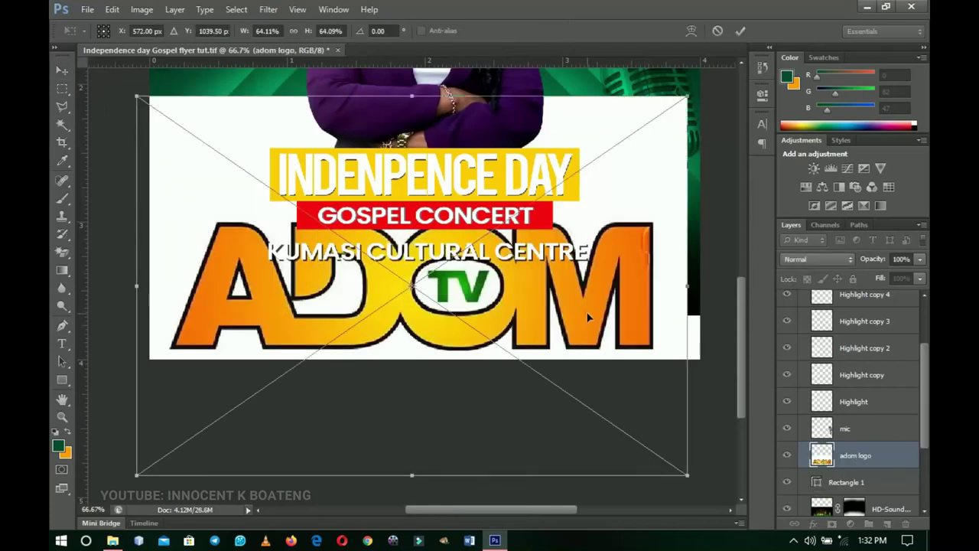
{"action": "key", "text": "Return"}
{"action": "right_click", "coordinate": [862, 459]}
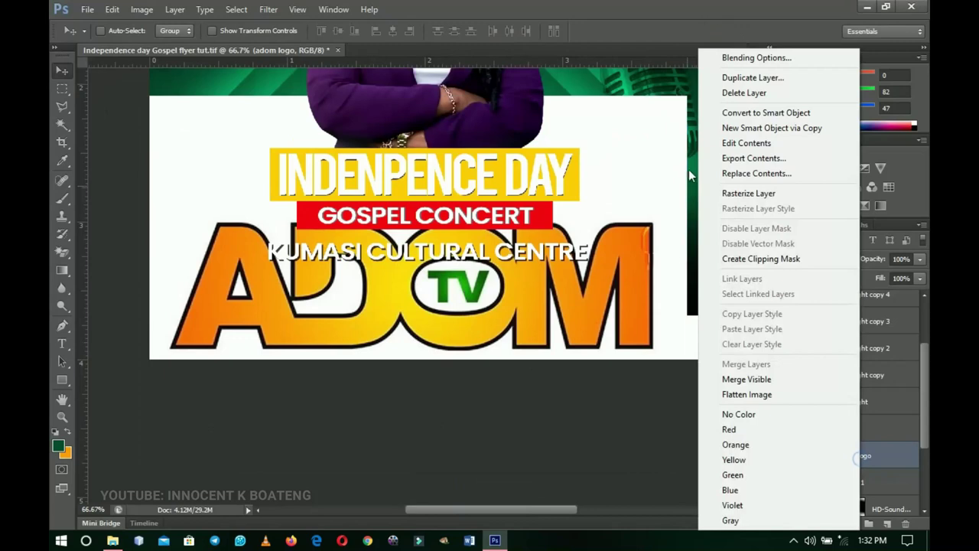
{"action": "left_click", "coordinate": [734, 198]}
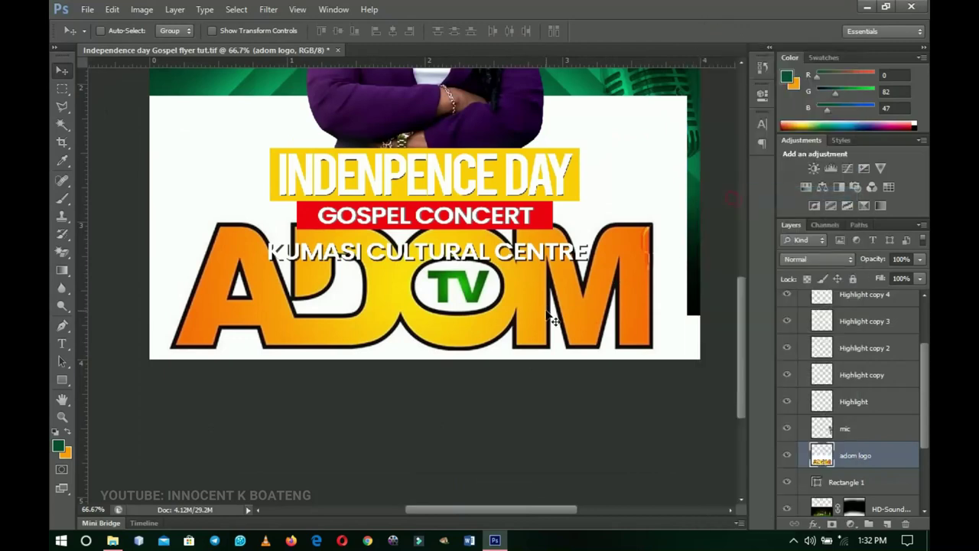
Scale the ADOM TV logo down to fit the white strip and position it near the strip's left end.
{"action": "key", "text": "ctrl+t"}
{"action": "left_click_drag", "start_coordinate": [692, 471], "coordinate": [459, 288]}
{"action": "key", "text": "Return"}
{"action": "left_click_drag", "start_coordinate": [388, 291], "coordinate": [170, 344]}
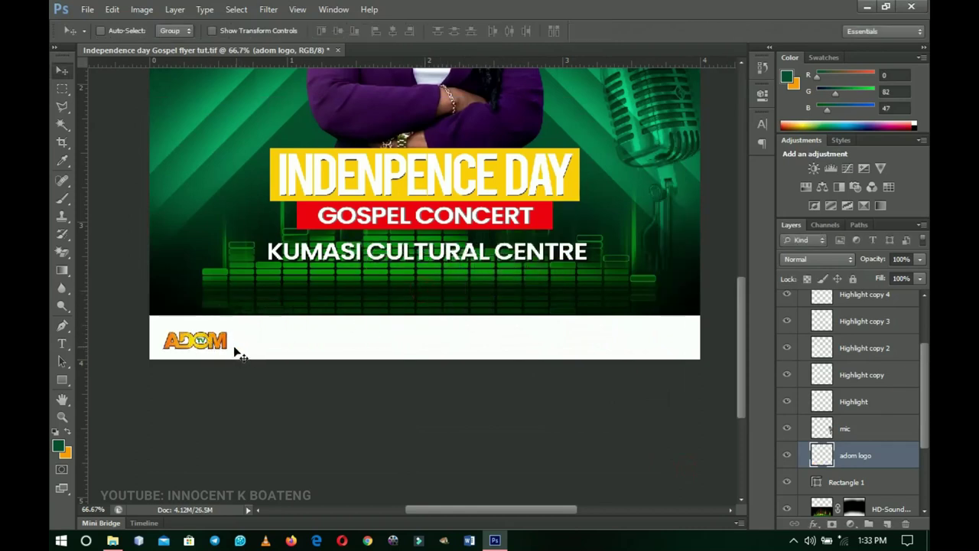
{"action": "key", "text": "ctrl+t"}
{"action": "left_click_drag", "start_coordinate": [232, 366], "coordinate": [227, 360]}
{"action": "key", "text": "Return"}
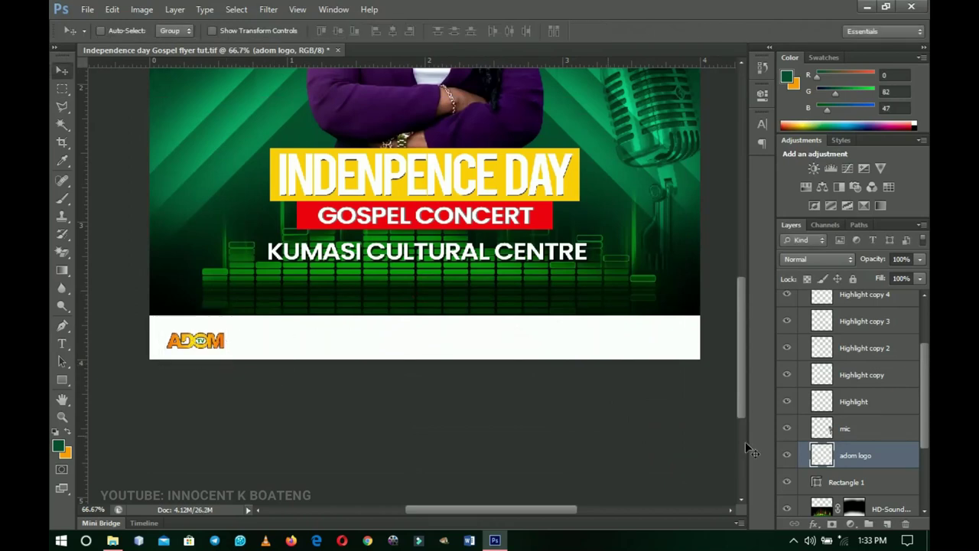
Clip the adom logo layer to the white rectangle and shift the logo slightly to the right.
{"action": "right_click", "coordinate": [855, 461]}
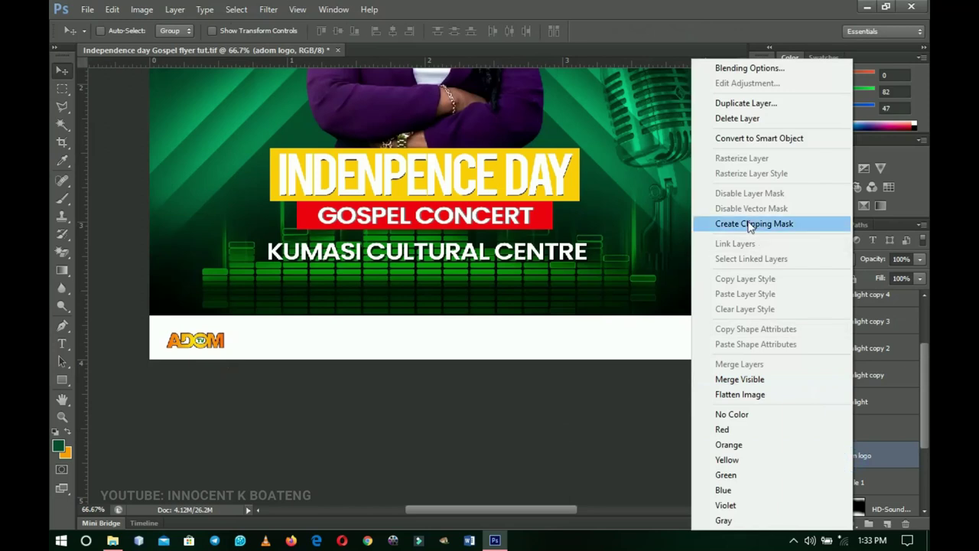
{"action": "left_click", "coordinate": [756, 226]}
{"action": "left_click_drag", "start_coordinate": [319, 372], "coordinate": [323, 372]}
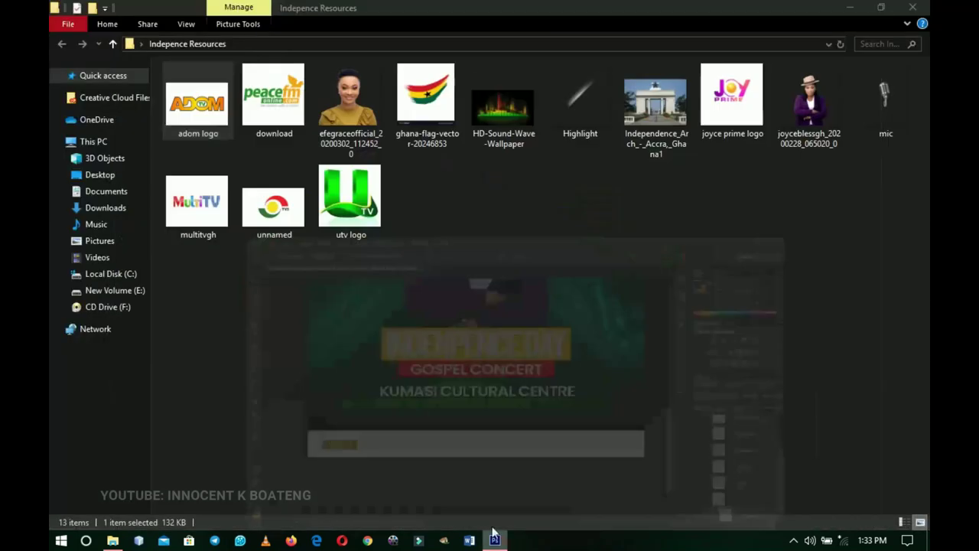
Place the multitvgh logo from the resources folder into the flyer, scaled down to about 7.2%.
{"action": "left_click", "coordinate": [113, 540]}
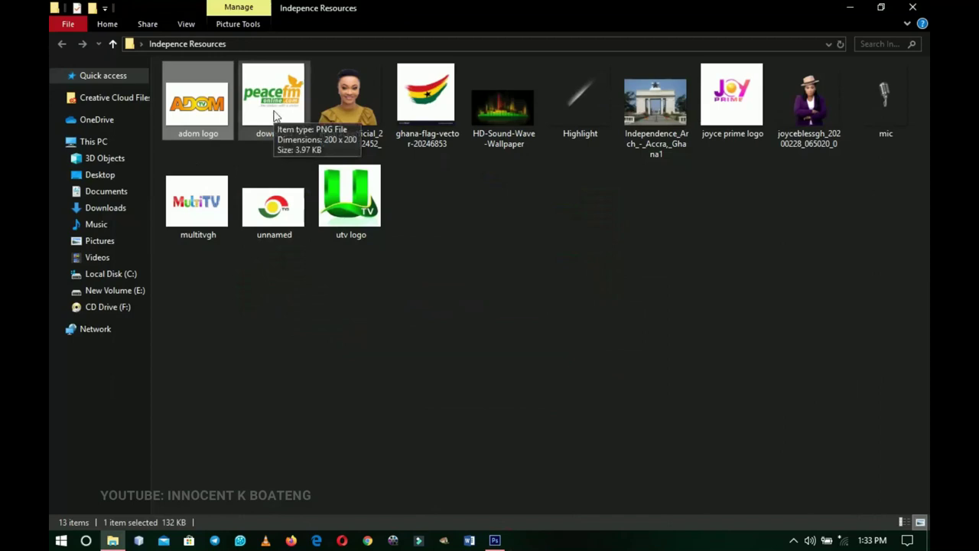
{"action": "left_click_drag", "start_coordinate": [192, 224], "coordinate": [447, 460]}
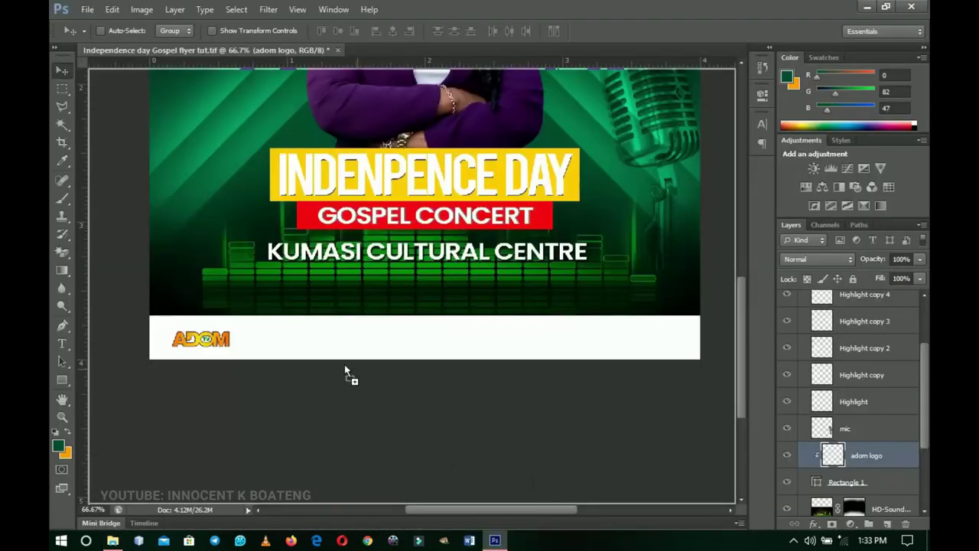
{"action": "left_click_drag", "start_coordinate": [344, 370], "coordinate": [345, 370]}
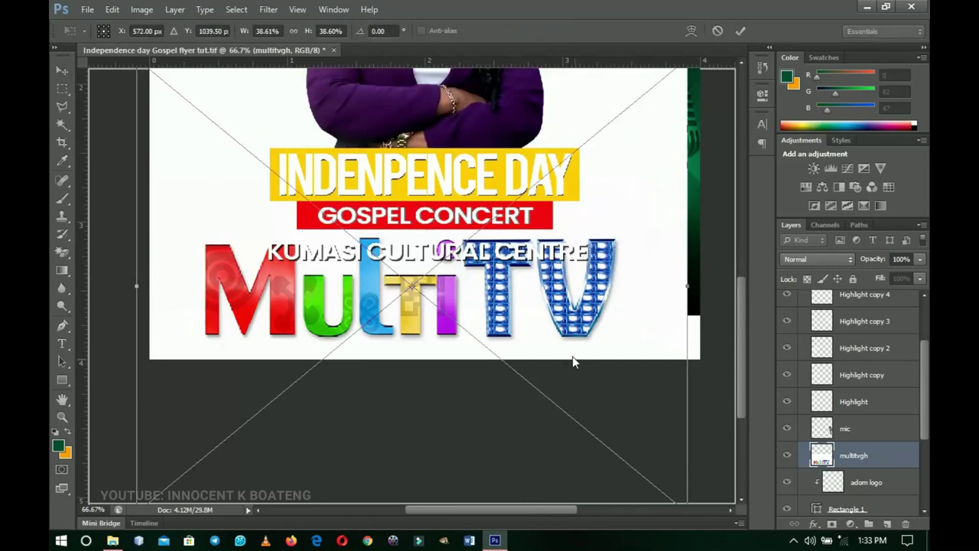
{"action": "scroll", "coordinate": [573, 358], "scroll_direction": "down", "scroll_amount": 1}
{"action": "left_click_drag", "start_coordinate": [636, 452], "coordinate": [473, 331]}
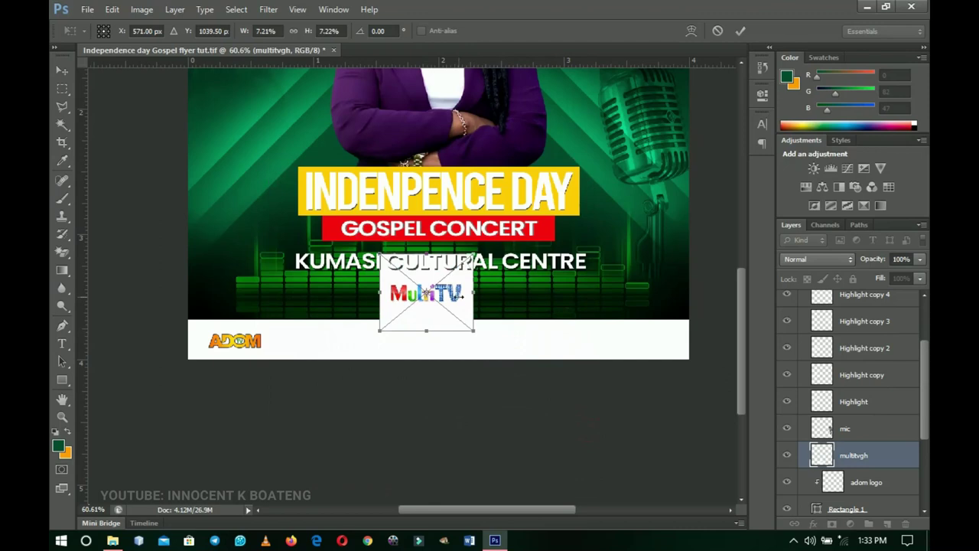
{"action": "key", "text": "Return"}
Clip the MultiTV logo to the white strip, move it beside the ADOM logo and scale it to about 6.95%.
{"action": "right_click", "coordinate": [880, 455]}
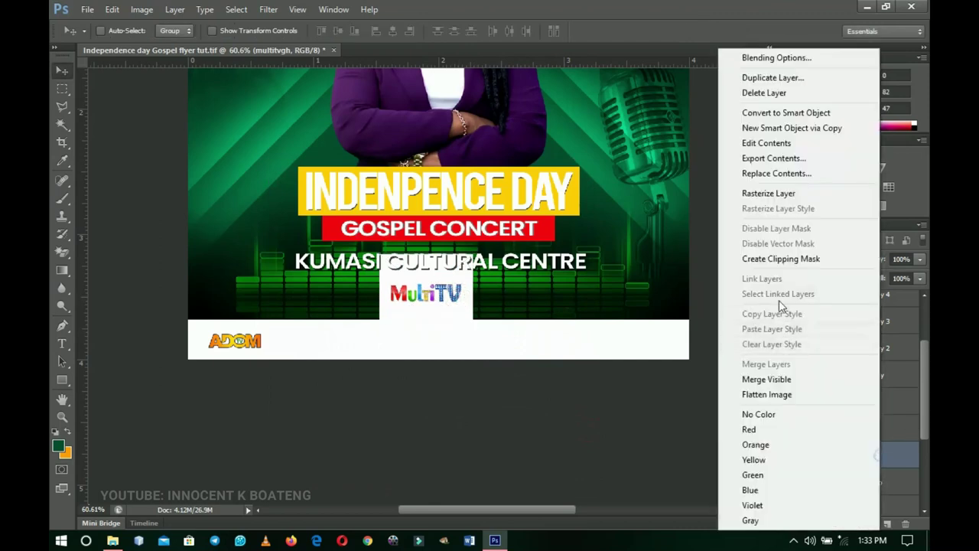
{"action": "left_click", "coordinate": [781, 259]}
{"action": "left_click_drag", "start_coordinate": [477, 313], "coordinate": [353, 373]}
{"action": "key", "text": "ctrl+t"}
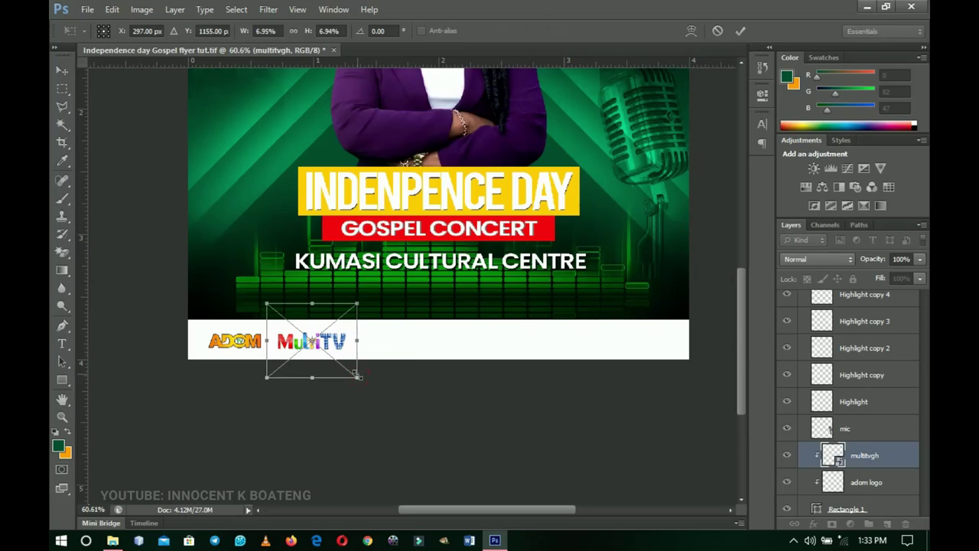
{"action": "key", "text": "Return"}
Nudge the MultiTV logo to the right to widen its gap from the ADOM logo.
{"action": "key", "text": "Right"}
{"action": "key", "text": "Right"}
{"action": "key", "text": "Right"}
{"action": "key", "text": "Right"}
{"action": "key", "text": "Right"}
{"action": "key", "text": "Right"}
{"action": "key", "text": "Right"}
{"action": "key", "text": "Right"}
{"action": "key", "text": "Right"}
{"action": "key", "text": "Right"}
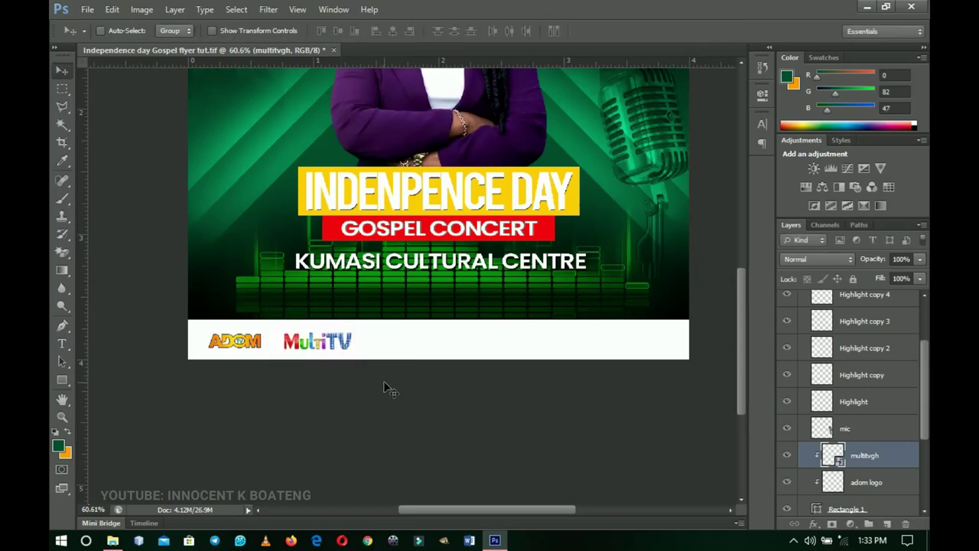
Scale the utv logo down to fit within the white strip after the Joy Prime logo.
{"action": "left_click", "coordinate": [495, 541]}
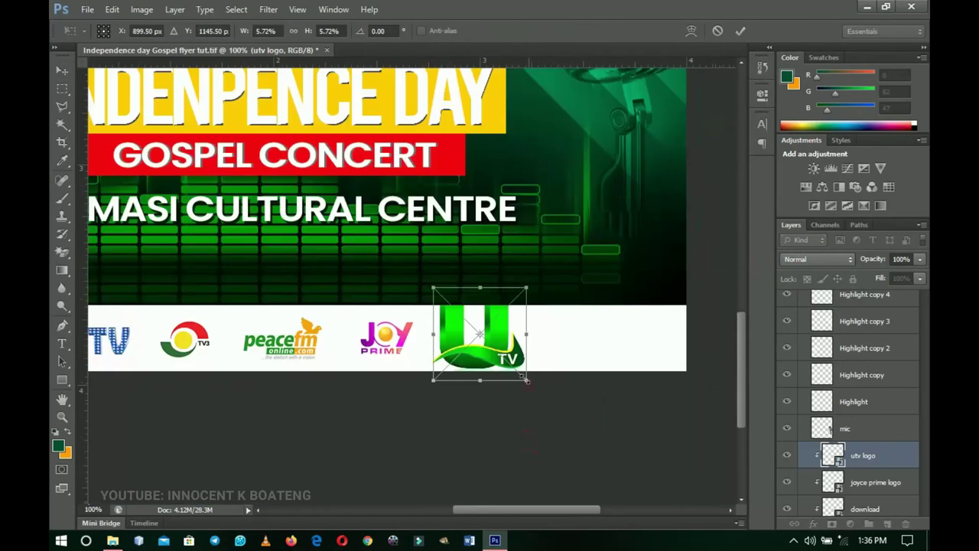
{"action": "key", "text": "Return"}
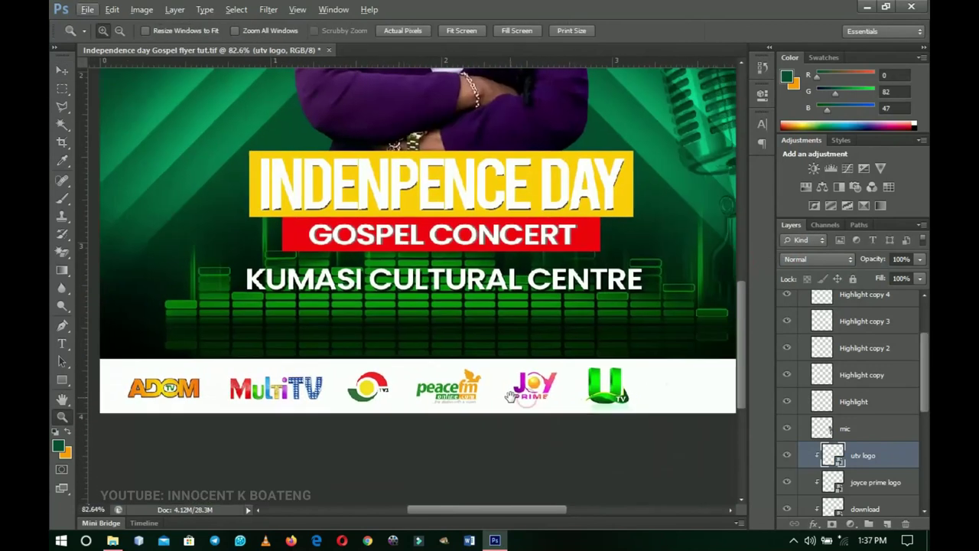
{"action": "scroll", "coordinate": [510, 395], "scroll_direction": "down", "scroll_amount": 1}
{"action": "key", "text": "v"}
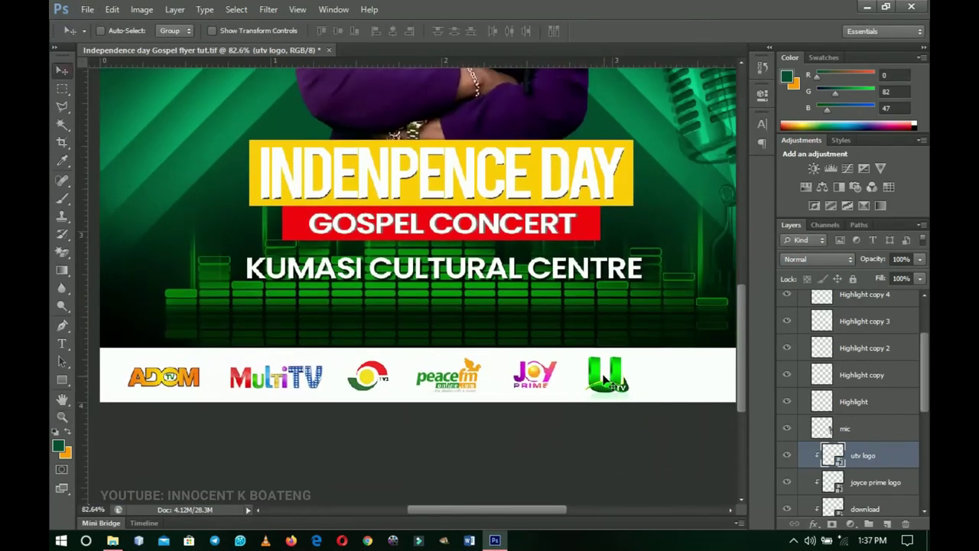
Group the six logo layers from utv logo to adom logo and center them horizontally on the canvas.
{"action": "scroll", "coordinate": [596, 383], "scroll_direction": "down", "scroll_amount": 2}
{"action": "scroll", "coordinate": [872, 382], "scroll_direction": "down", "scroll_amount": 3}
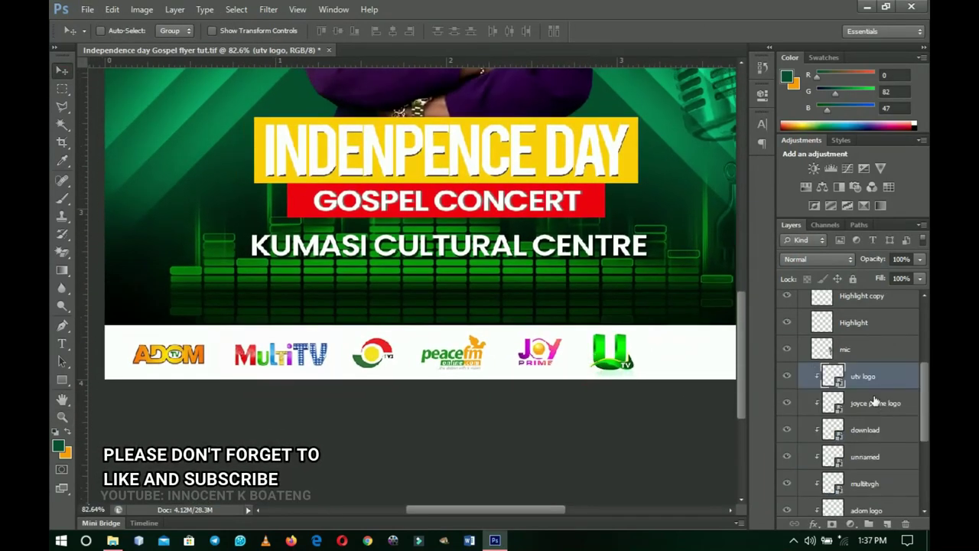
{"action": "scroll", "coordinate": [873, 384], "scroll_direction": "down", "scroll_amount": 1}
{"action": "left_click", "coordinate": [874, 481], "text": "shift"}
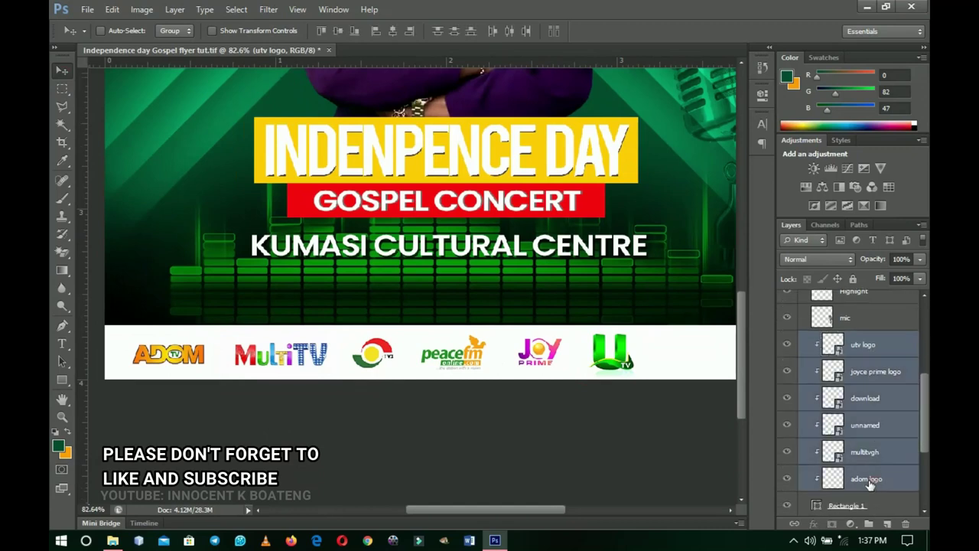
{"action": "key", "text": "ctrl+g"}
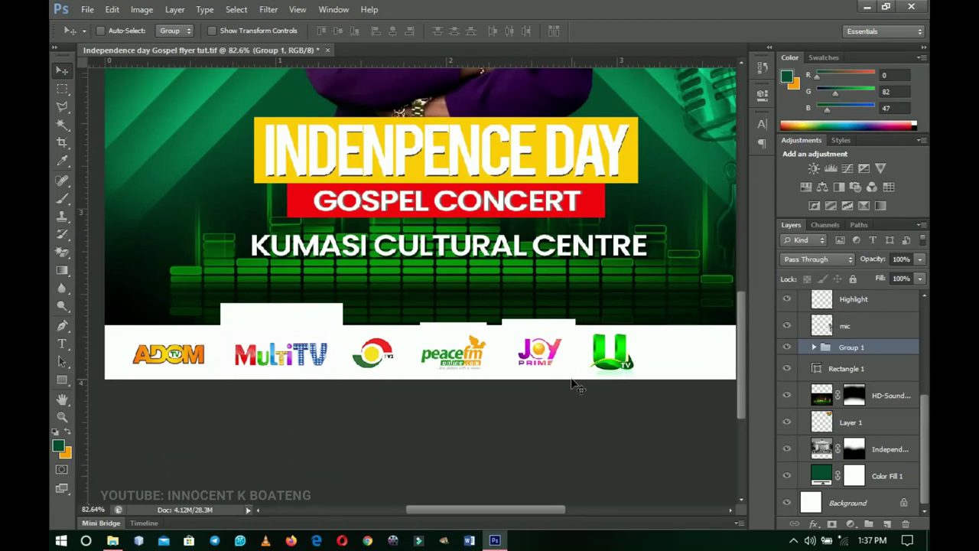
{"action": "key", "text": "ctrl+a"}
{"action": "left_click", "coordinate": [394, 30]}
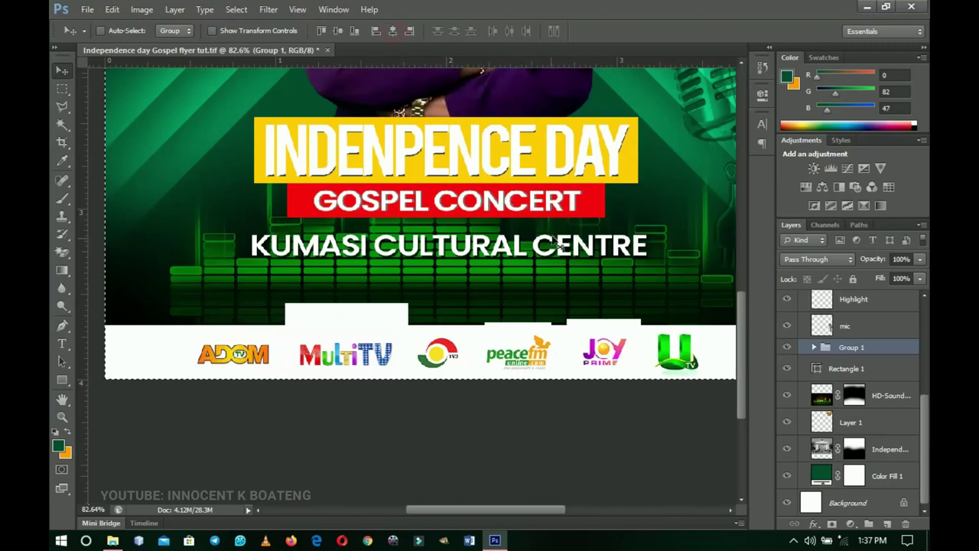
{"action": "key", "text": "ctrl+d"}
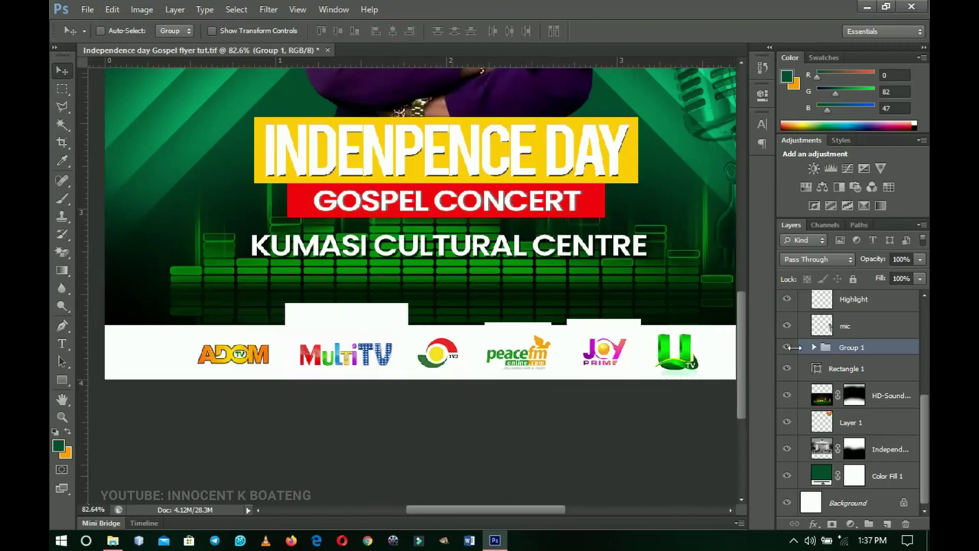
Ungroup the logo layers and clip all six to the white strip Rectangle 1 again.
{"action": "right_click", "coordinate": [861, 347]}
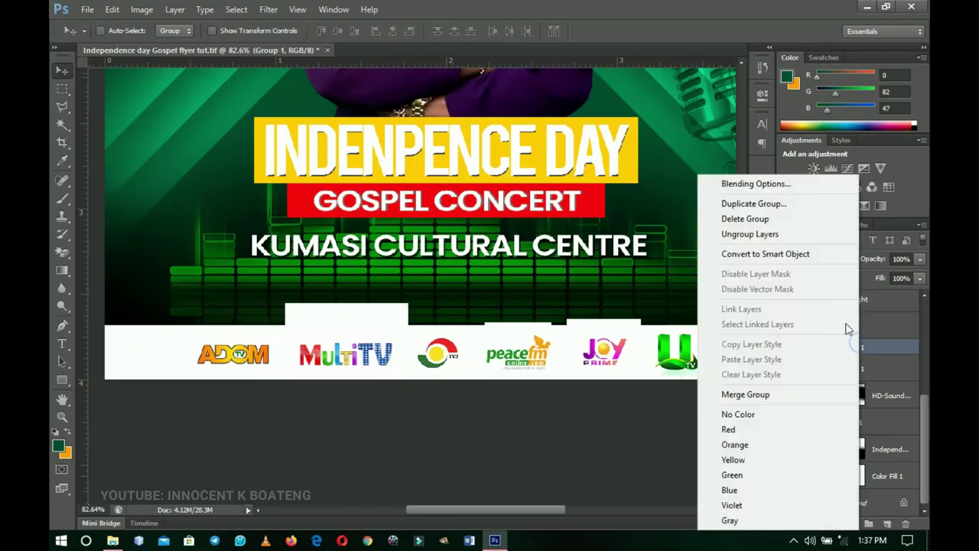
{"action": "left_click", "coordinate": [776, 235]}
{"action": "scroll", "coordinate": [854, 383], "scroll_direction": "down", "scroll_amount": 2}
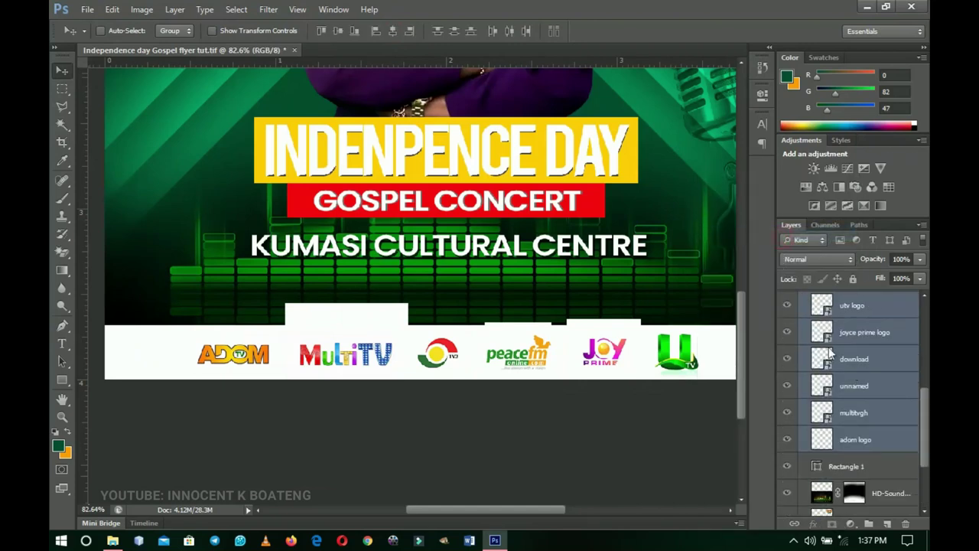
{"action": "right_click", "coordinate": [865, 451]}
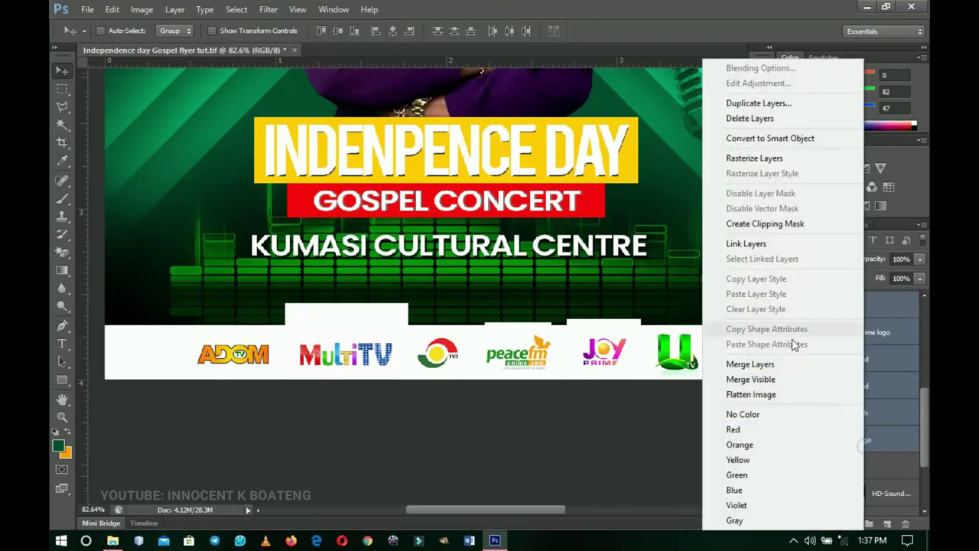
{"action": "left_click", "coordinate": [768, 222]}
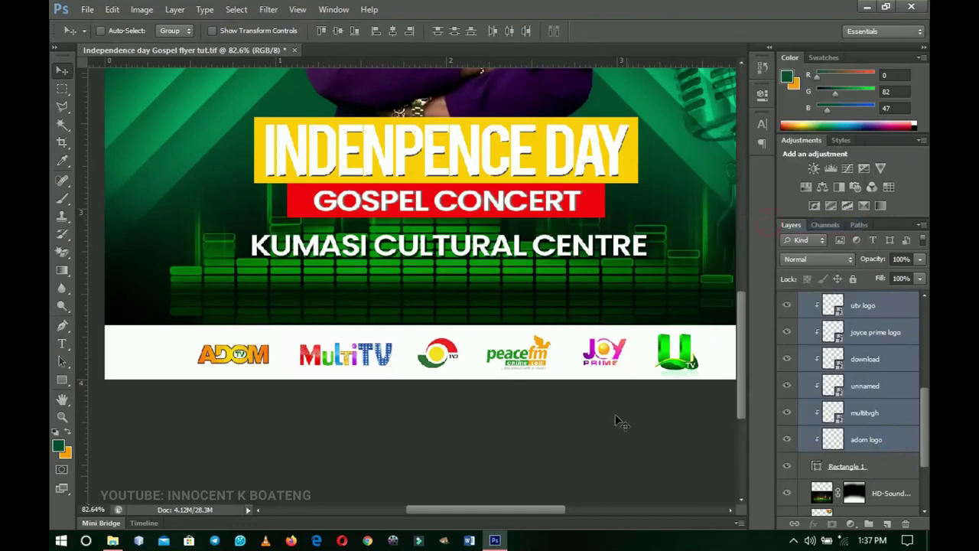
{"action": "key", "text": "z"}
{"action": "key", "text": "ctrl+minus"}
{"action": "key", "text": "ctrl+minus"}
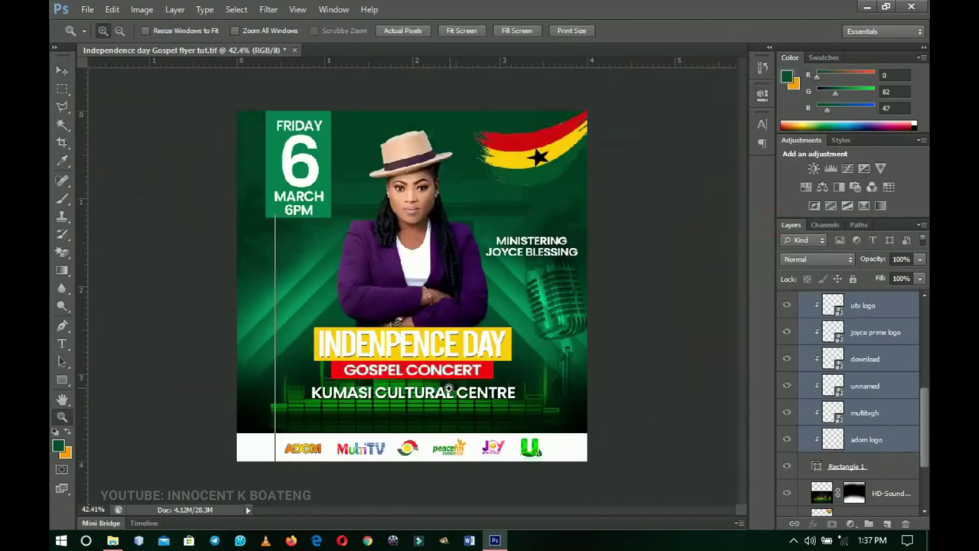
Add the white Poppins SemiBold text "MEDIA SPONSORS" above the logo strip, on a new layer directly over the utv logo layer.
{"action": "left_click", "coordinate": [415, 405]}
{"action": "left_click", "coordinate": [416, 406]}
{"action": "scroll", "coordinate": [483, 342], "scroll_direction": "down", "scroll_amount": 3}
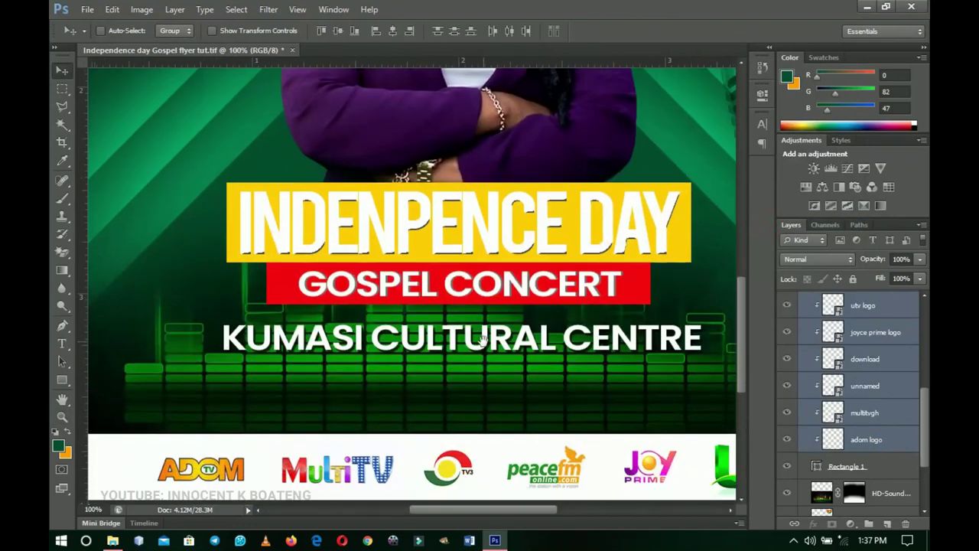
{"action": "key", "text": "v"}
{"action": "scroll", "coordinate": [868, 375], "scroll_direction": "up", "scroll_amount": 3}
{"action": "left_click", "coordinate": [856, 383]}
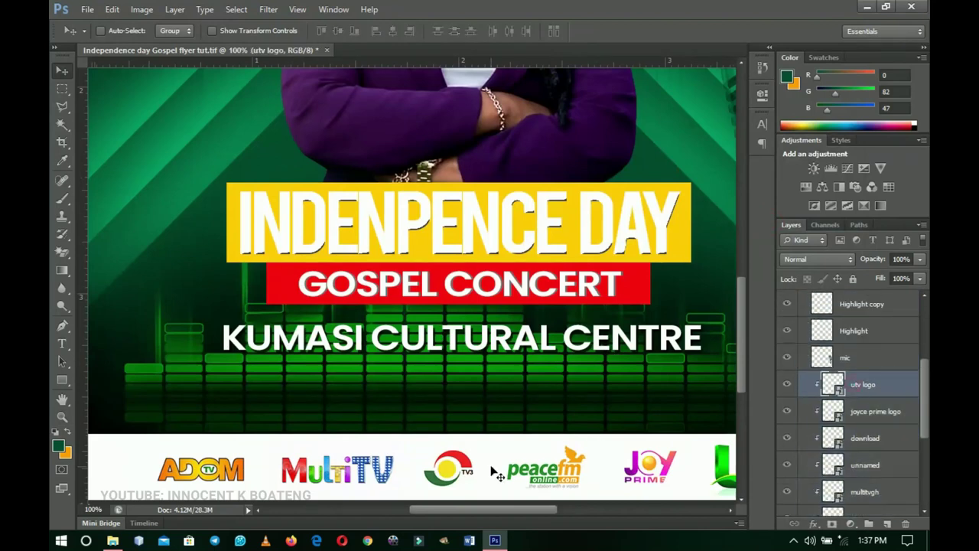
{"action": "scroll", "coordinate": [472, 420], "scroll_direction": "down", "scroll_amount": 1}
{"action": "key", "text": "t"}
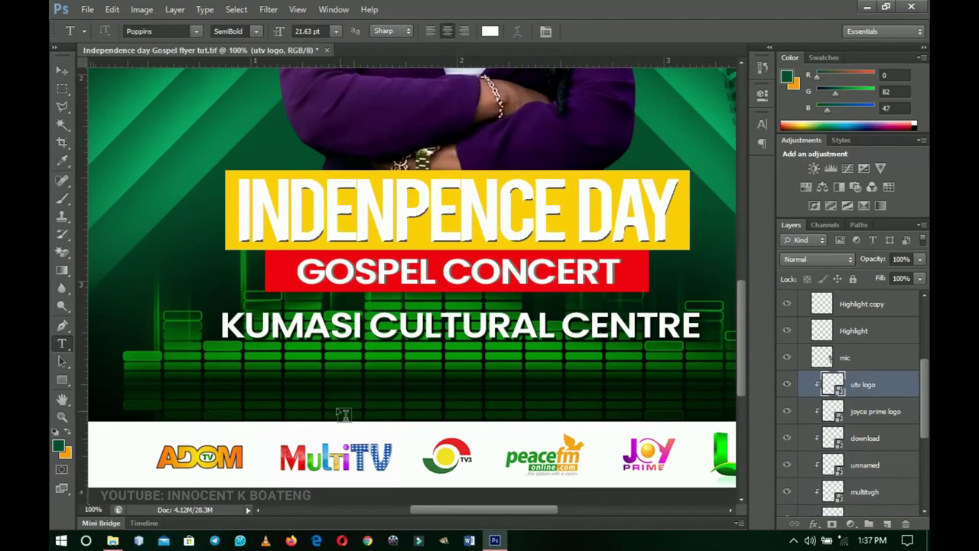
{"action": "left_click", "coordinate": [395, 409]}
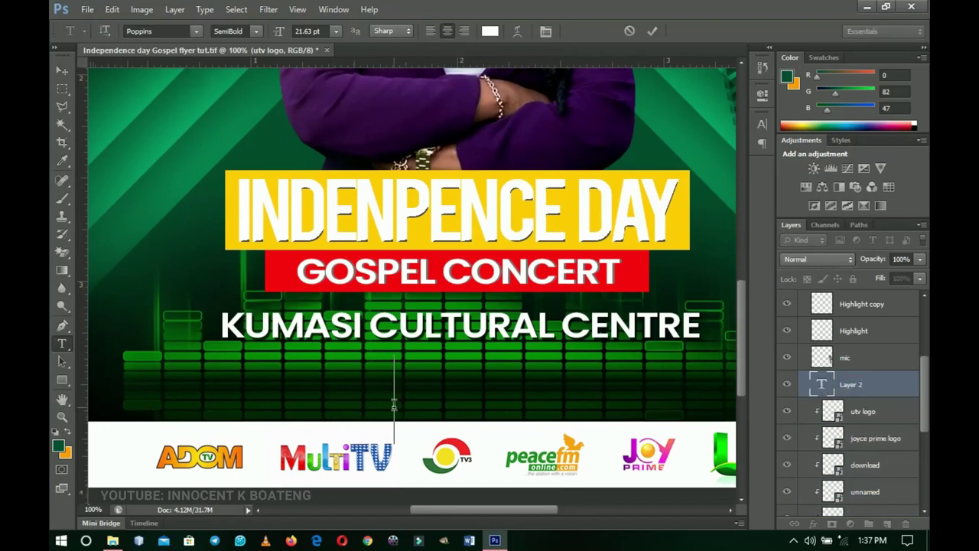
{"action": "type", "text": "S"}
{"action": "key", "text": "BackSpace"}
{"action": "type", "text": "MEDIA SPON"}
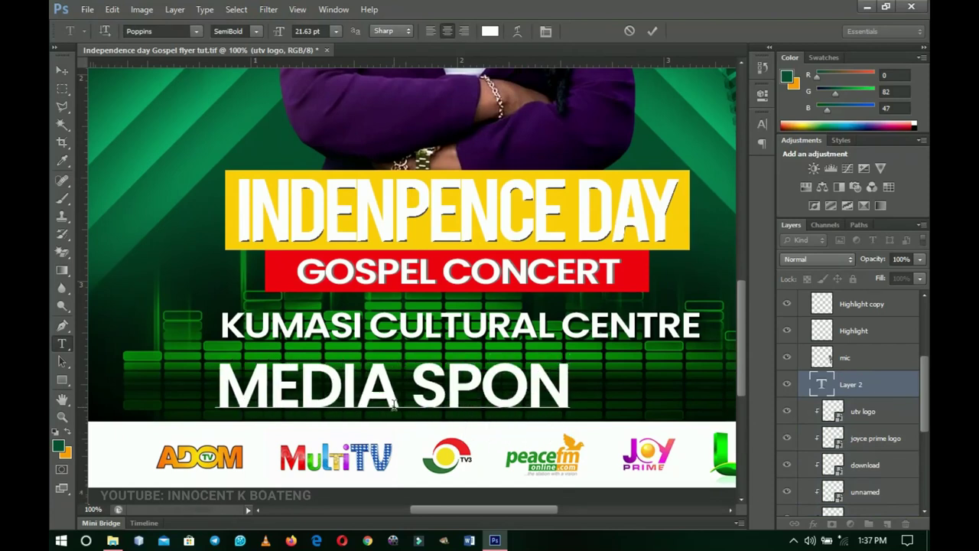
{"action": "type", "text": "SORS"}
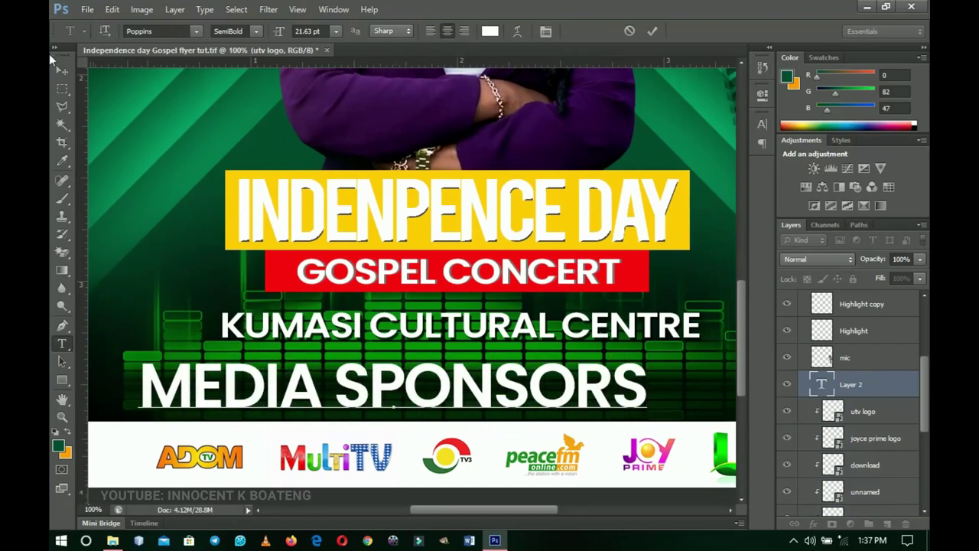
Scale the MEDIA SPONSORS text down to a small caption just above the white logo strip.
{"action": "left_click", "coordinate": [61, 71]}
{"action": "key", "text": "ctrl+t"}
{"action": "left_click_drag", "start_coordinate": [647, 356], "coordinate": [489, 380]}
{"action": "key", "text": "Return"}
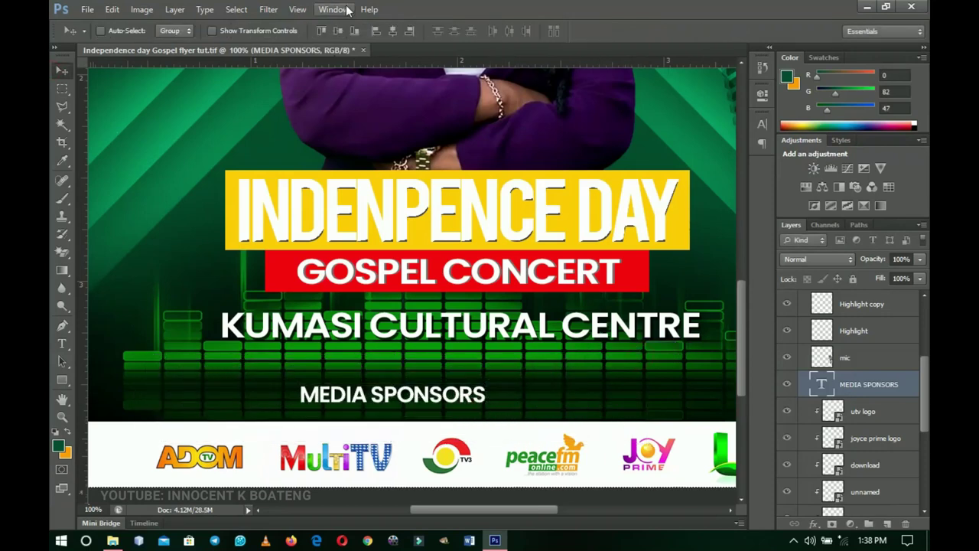
Center the MEDIA SPONSORS text horizontally on the canvas and nudge it down slightly toward the logo strip.
{"action": "left_click", "coordinate": [392, 31]}
{"action": "key", "text": "Down"}
{"action": "key", "text": "Down"}
{"action": "key", "text": "Down"}
{"action": "key", "text": "Down"}
{"action": "key", "text": "Down"}
Nudge the KUMASI CULTURAL CENTRE text down to widen its gap from the red GOSPEL CONCERT banner.
{"action": "key", "text": "z"}
{"action": "right_click", "coordinate": [510, 359]}
{"action": "left_click", "coordinate": [547, 368]}
{"action": "key", "text": "v"}
{"action": "right_click", "coordinate": [465, 419]}
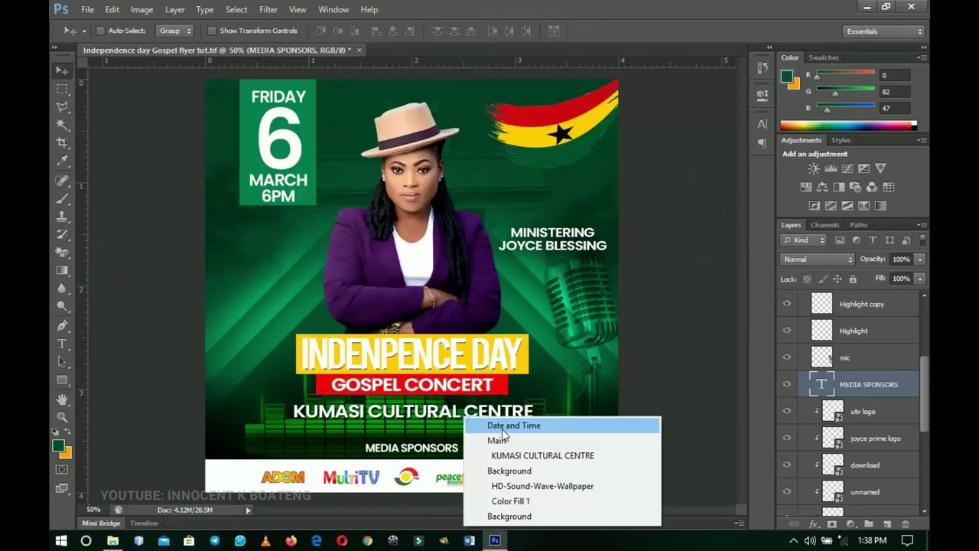
{"action": "left_click", "coordinate": [511, 456]}
{"action": "key", "text": "Down"}
{"action": "key", "text": "Down"}
{"action": "key", "text": "Down"}
{"action": "key", "text": "Down"}
{"action": "key", "text": "Down"}
{"action": "key", "text": "Down"}
{"action": "key", "text": "Down"}
{"action": "key", "text": "Down"}
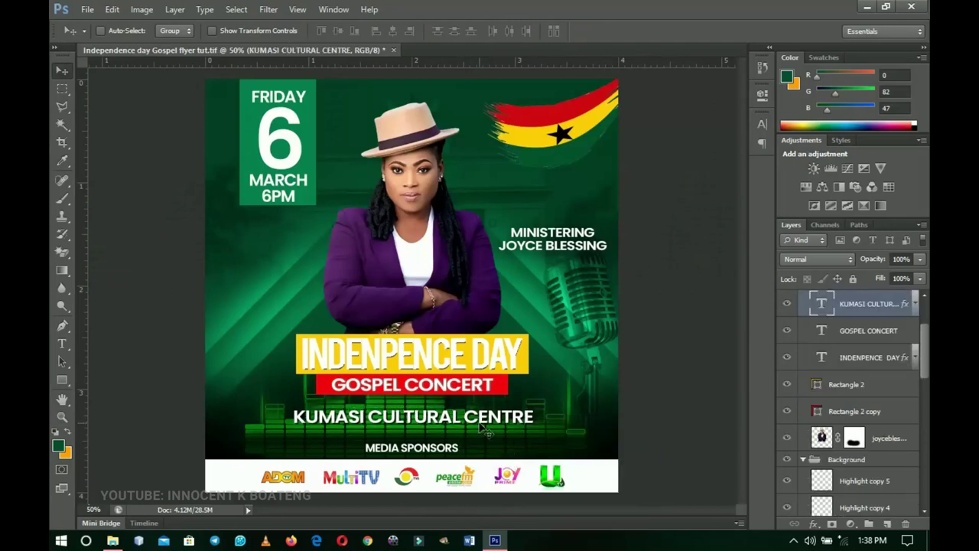
Collapse the Main and Background layer groups.
{"action": "scroll", "coordinate": [804, 325], "scroll_direction": "up", "scroll_amount": 3}
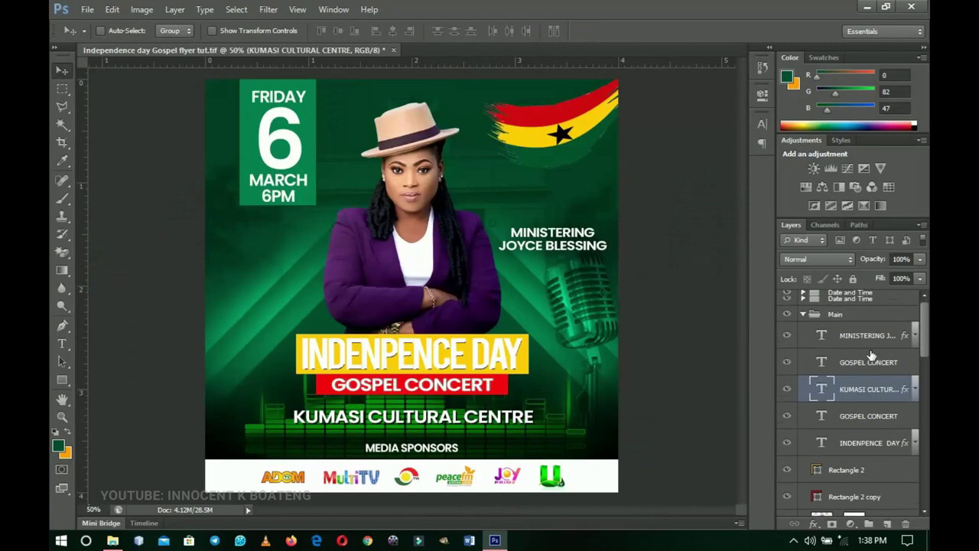
{"action": "left_click", "coordinate": [802, 315]}
{"action": "left_click", "coordinate": [804, 330]}
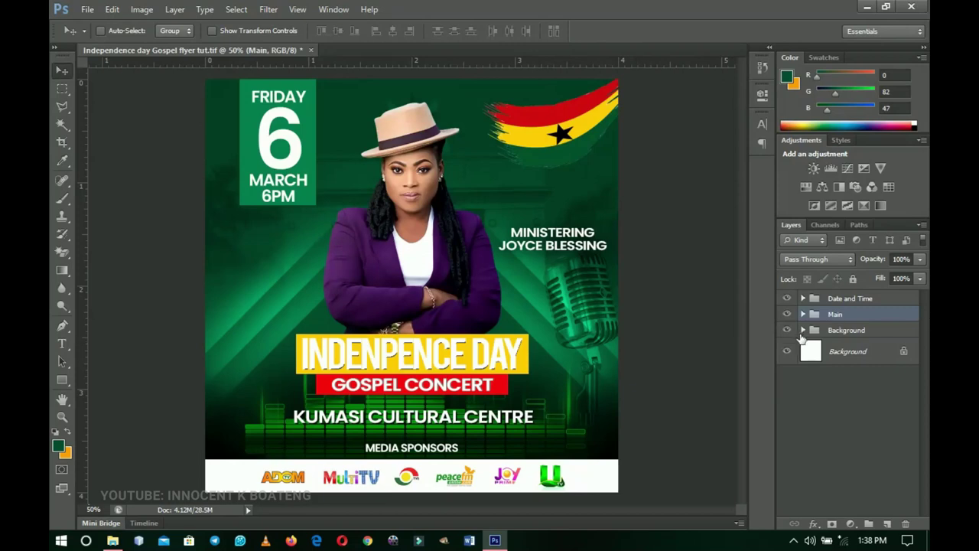
Expand the Background group and switch the Color Fill 1 layer off and on to compare the backdrop without it.
{"action": "left_click", "coordinate": [804, 331]}
{"action": "scroll", "coordinate": [807, 398], "scroll_direction": "down", "scroll_amount": 6}
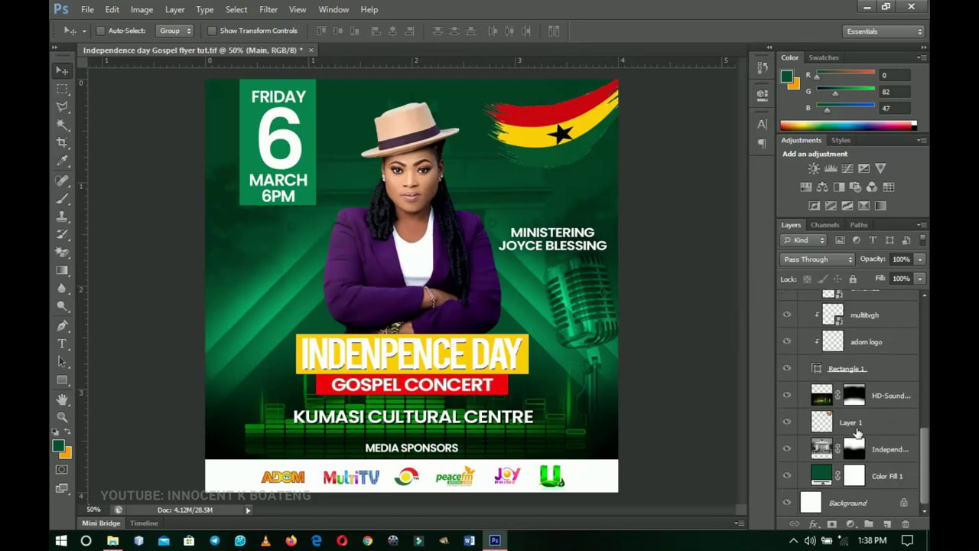
{"action": "left_click", "coordinate": [821, 478]}
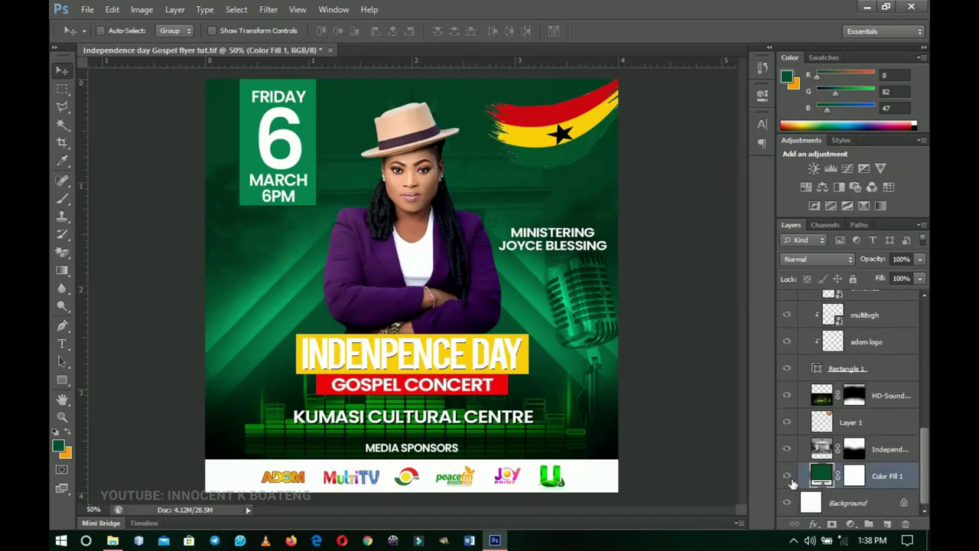
{"action": "left_click", "coordinate": [789, 477]}
{"action": "left_click", "coordinate": [788, 476]}
{"action": "left_click", "coordinate": [785, 477]}
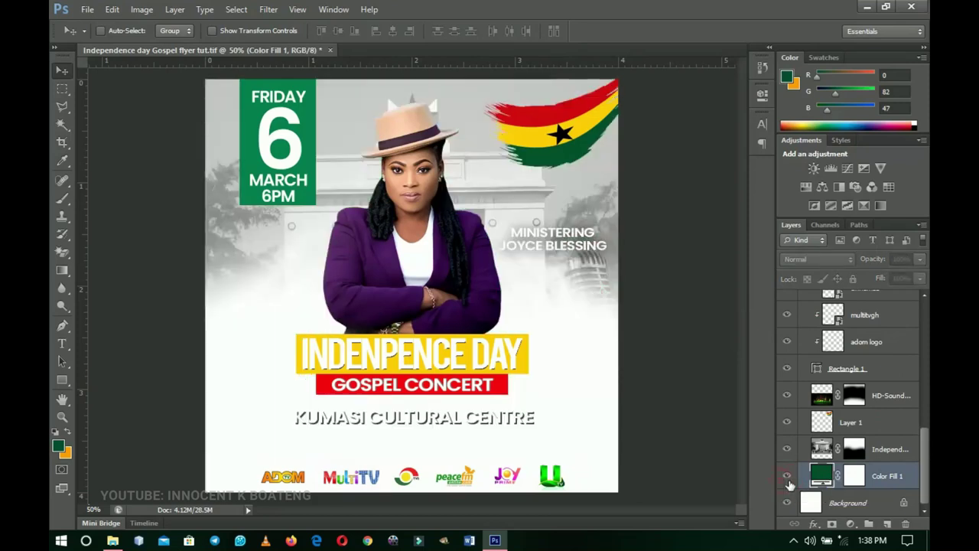
{"action": "left_click", "coordinate": [787, 476]}
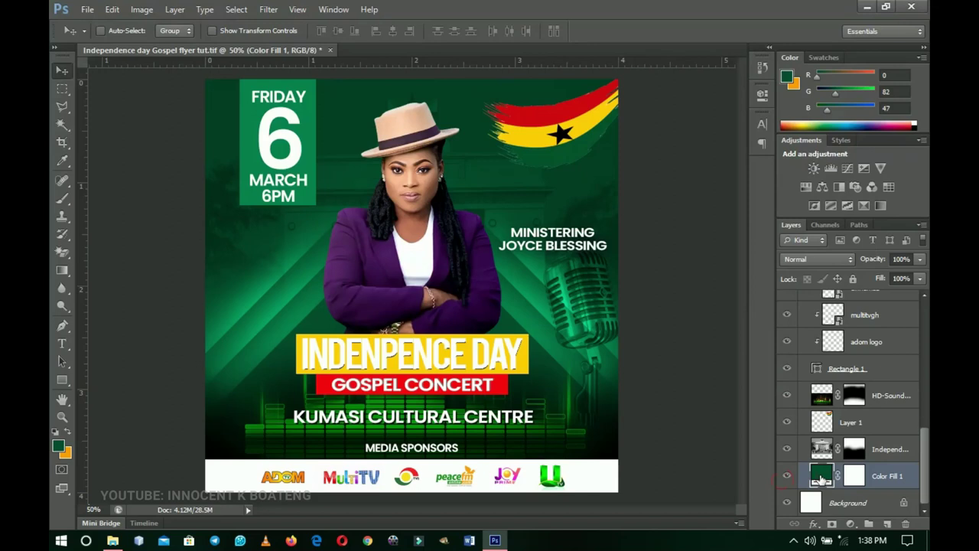
Recolor the Color Fill 1 layer to purple #3e154e sampled from the artist's jacket, and collapse the Background group.
{"action": "double_click", "coordinate": [821, 477]}
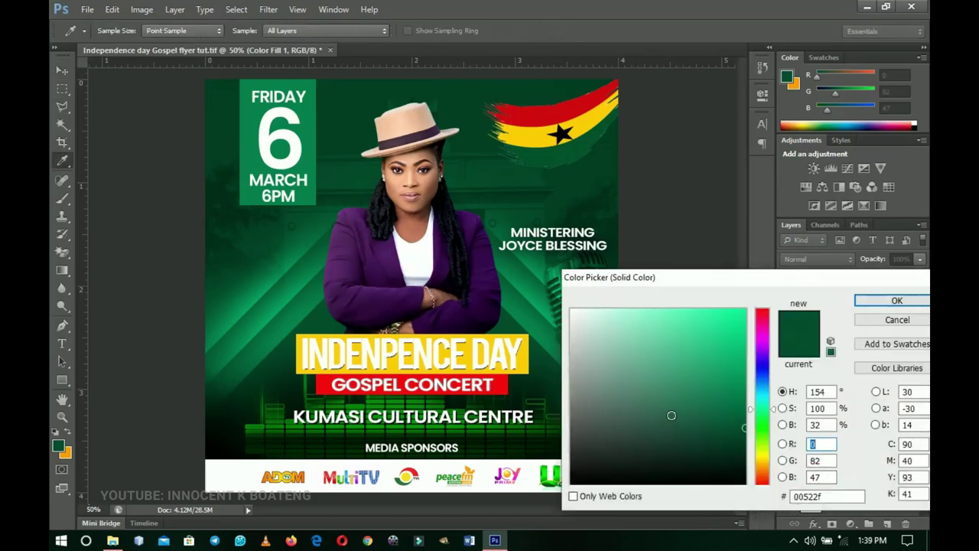
{"action": "left_click", "coordinate": [478, 257]}
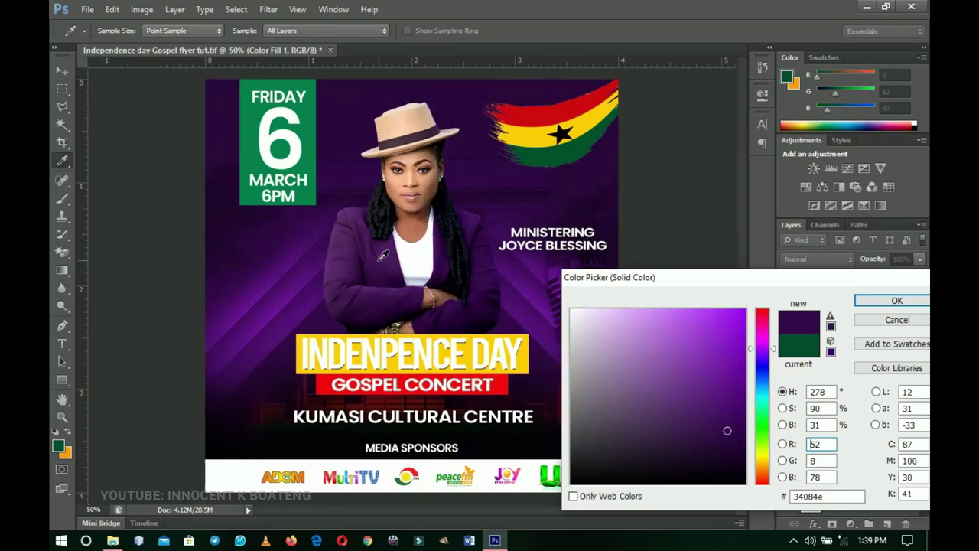
{"action": "left_click", "coordinate": [354, 268]}
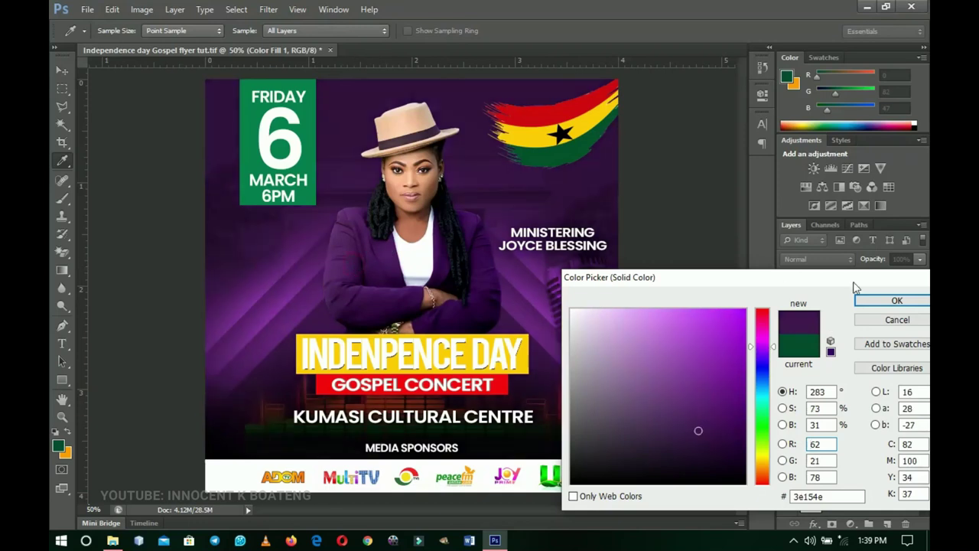
{"action": "left_click", "coordinate": [895, 300]}
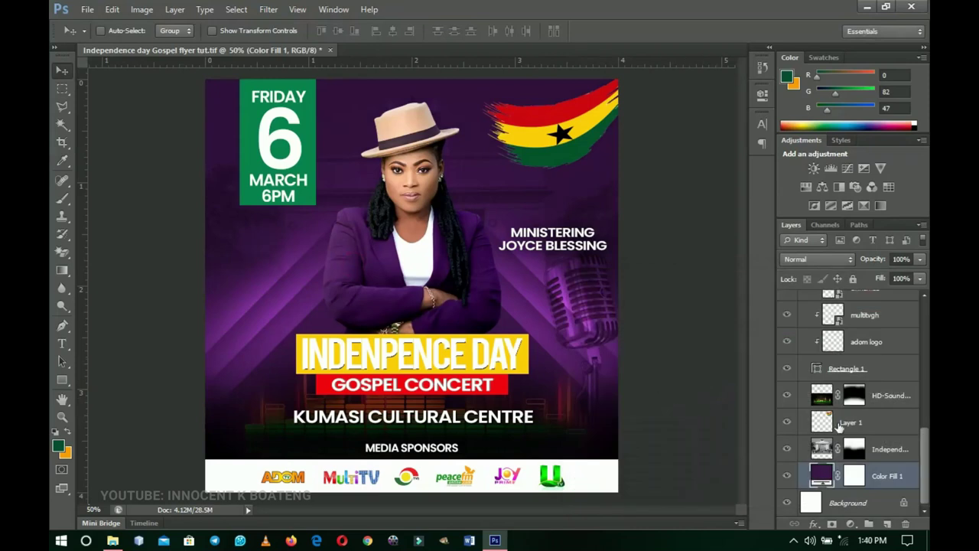
{"action": "scroll", "coordinate": [839, 428], "scroll_direction": "up", "scroll_amount": 5}
{"action": "scroll", "coordinate": [820, 356], "scroll_direction": "up", "scroll_amount": 2}
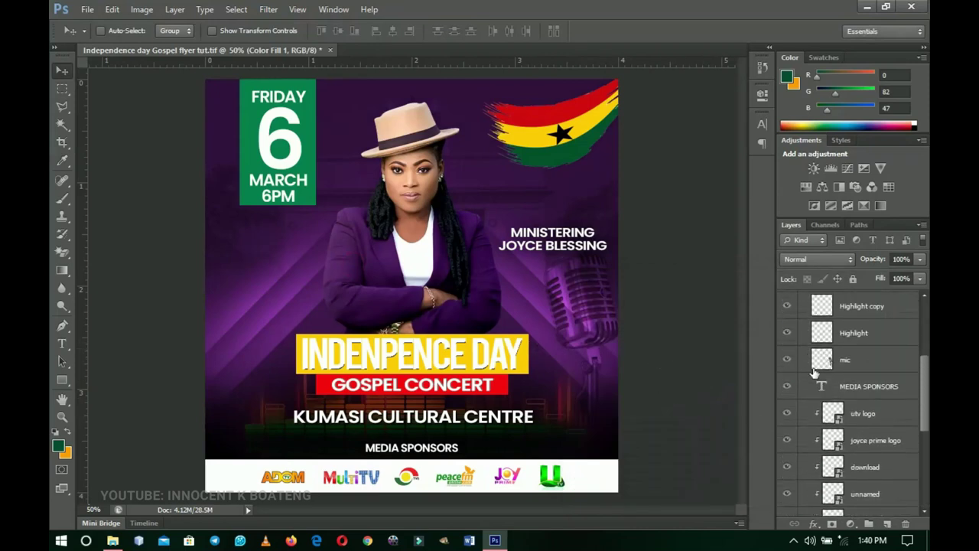
{"action": "scroll", "coordinate": [807, 344], "scroll_direction": "up", "scroll_amount": 3}
{"action": "left_click", "coordinate": [805, 331]}
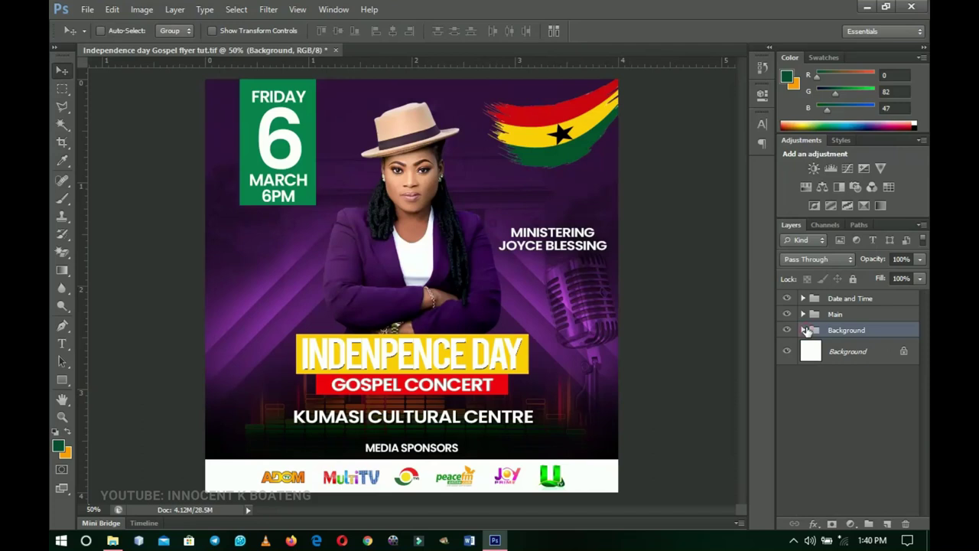
Recolor the date block's Rectangle 3 to the lighter purple #5f2178 and collapse the Date and Time group.
{"action": "left_click", "coordinate": [803, 299]}
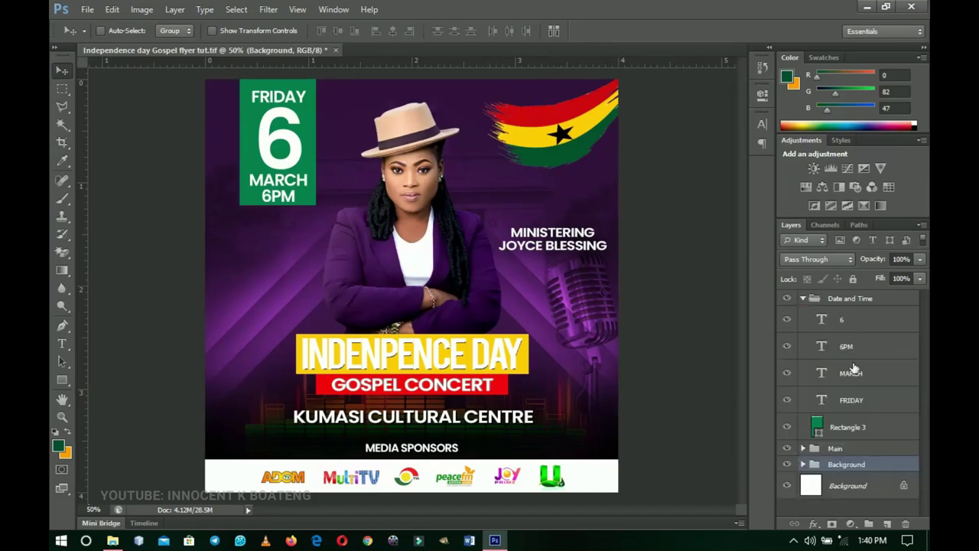
{"action": "double_click", "coordinate": [818, 429]}
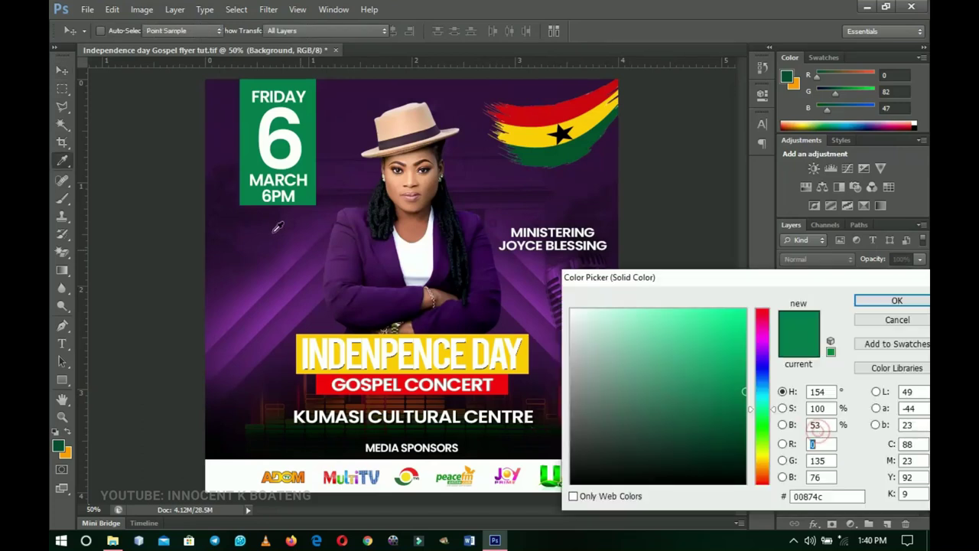
{"action": "left_click", "coordinate": [239, 226]}
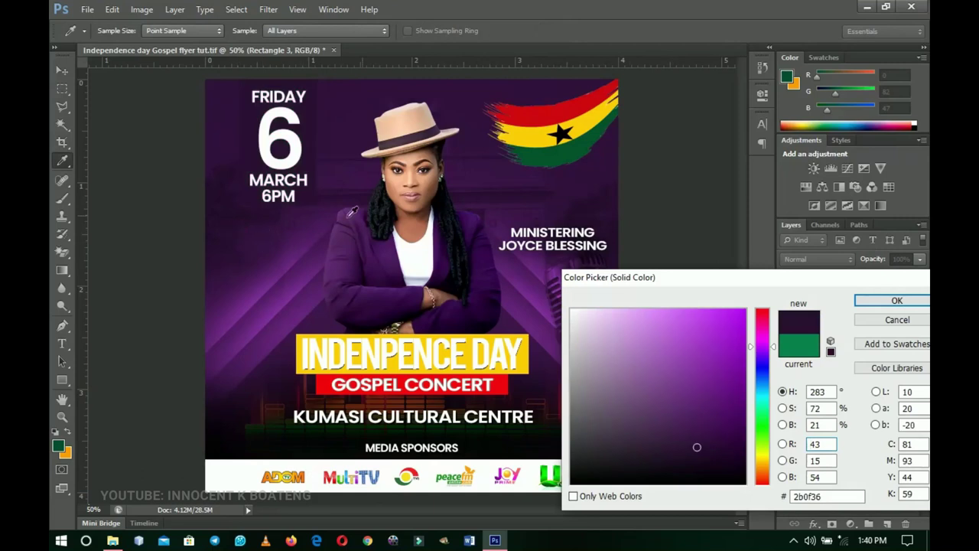
{"action": "left_click", "coordinate": [521, 302]}
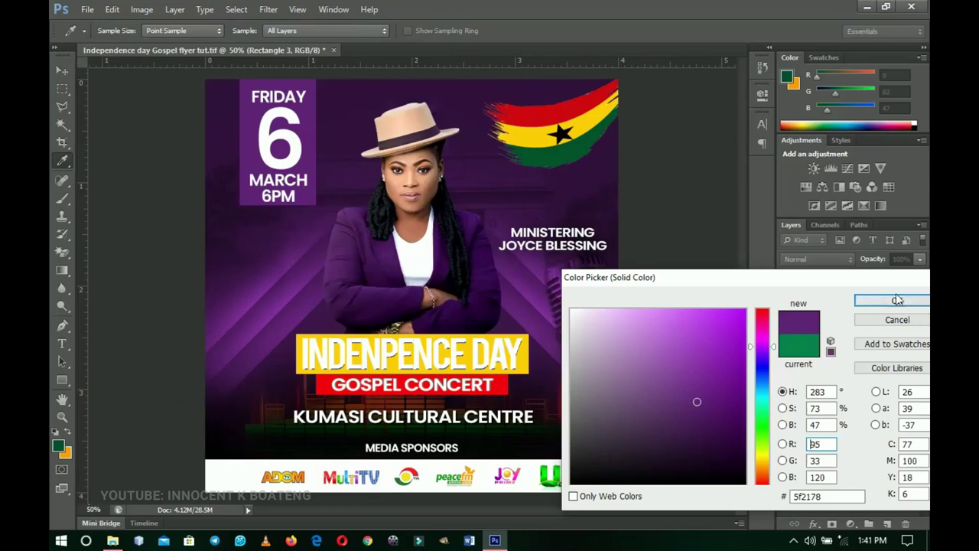
{"action": "left_click", "coordinate": [897, 300]}
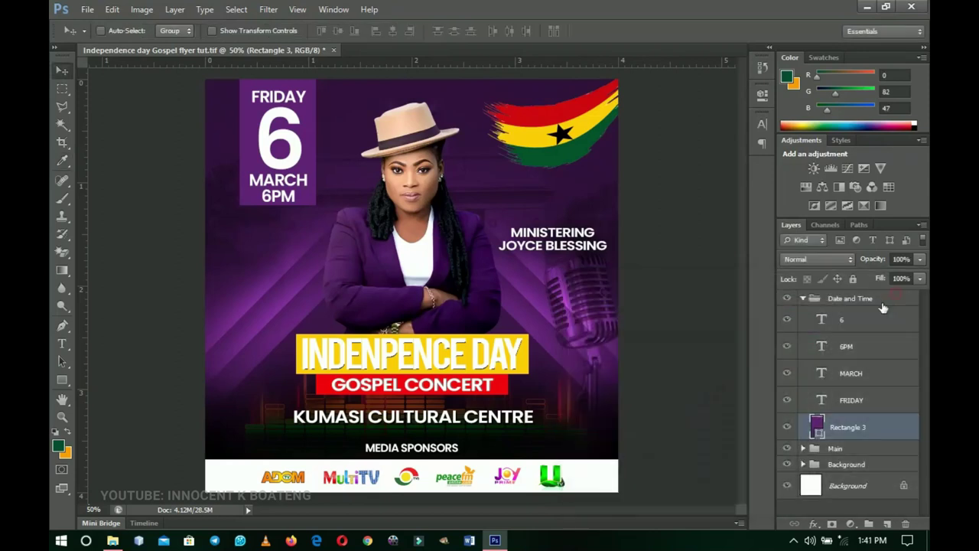
{"action": "left_click", "coordinate": [802, 299]}
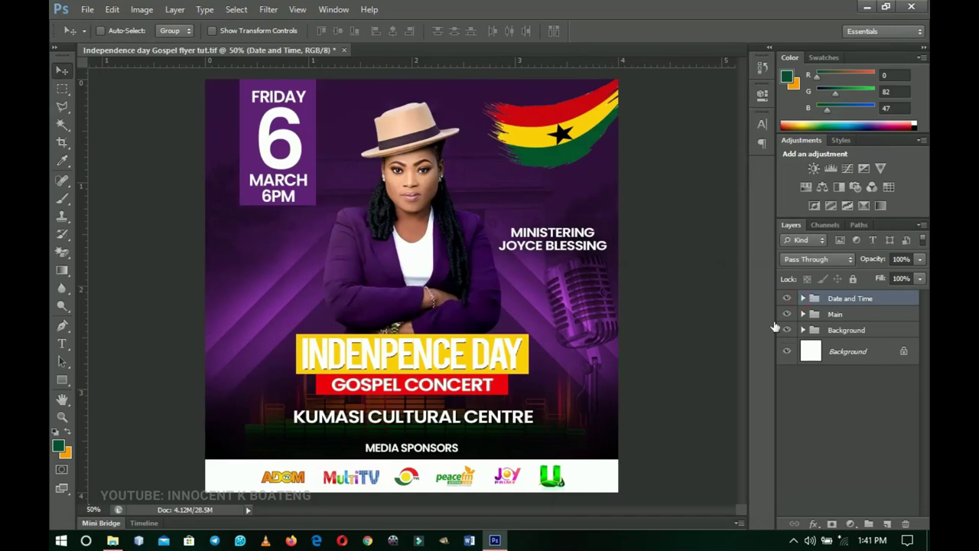
Select the layer of the artist in the purple jacket and hide it.
{"action": "right_click", "coordinate": [425, 245]}
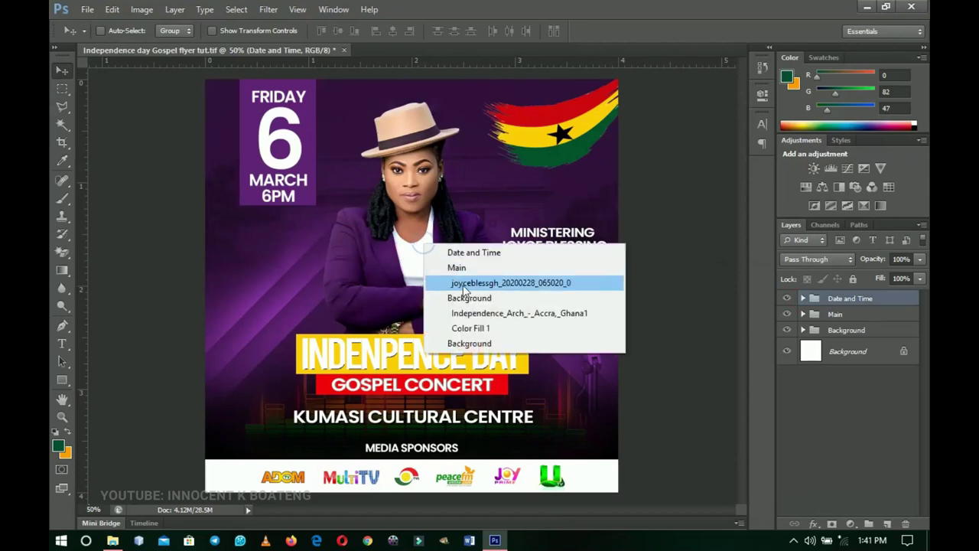
{"action": "left_click", "coordinate": [464, 286]}
{"action": "scroll", "coordinate": [792, 463], "scroll_direction": "down", "scroll_amount": 1}
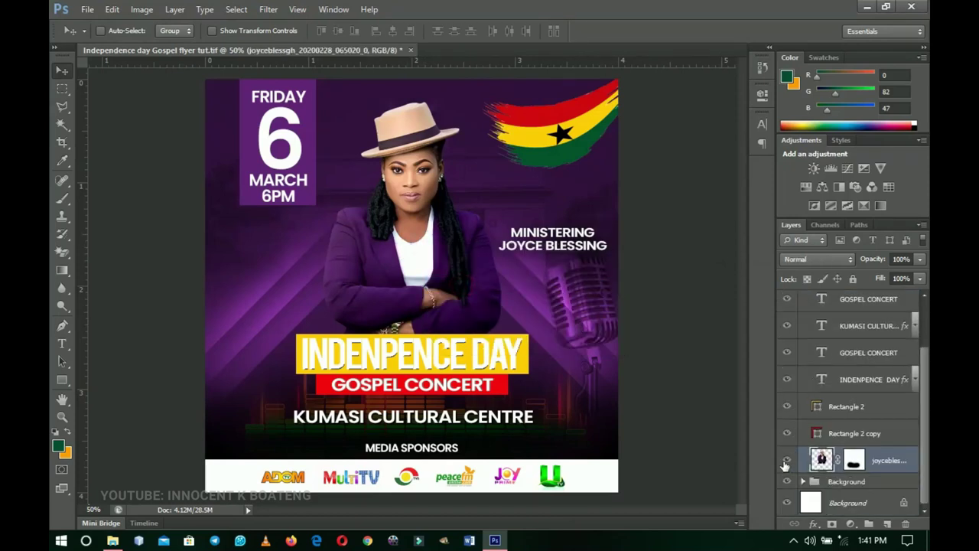
{"action": "left_click", "coordinate": [787, 460]}
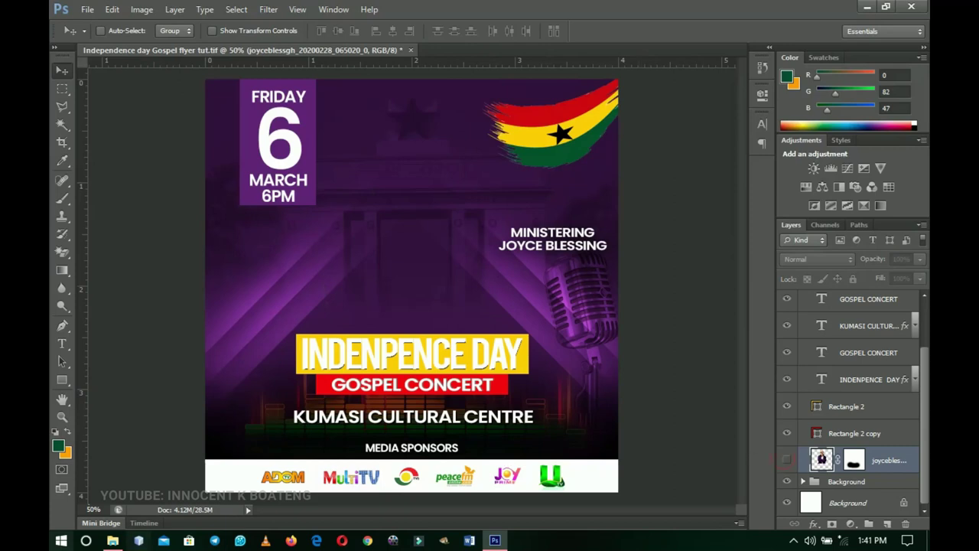
Place the efegraceofficial portrait from the Indepence Resources folder behind the banners, scaled to about 20%.
{"action": "left_click", "coordinate": [115, 540]}
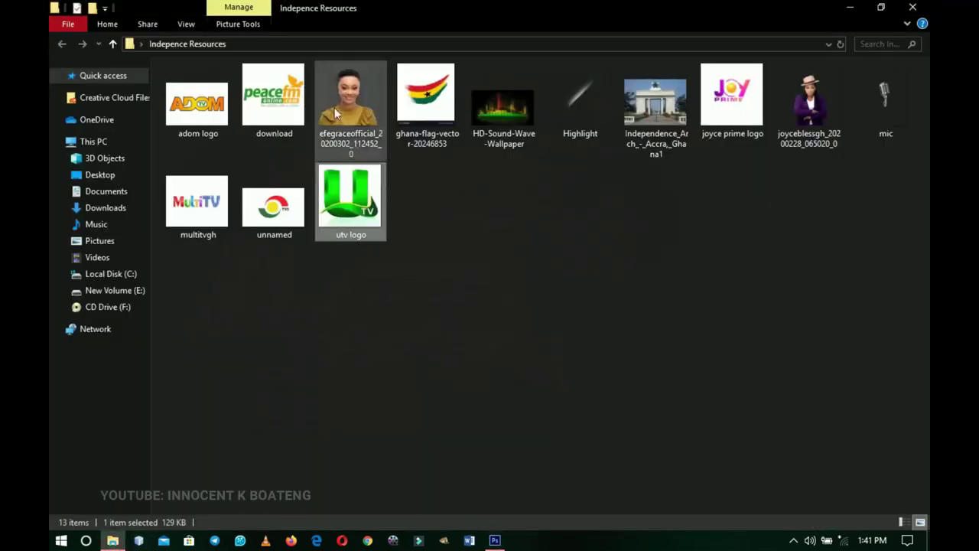
{"action": "left_click_drag", "start_coordinate": [334, 106], "coordinate": [444, 288]}
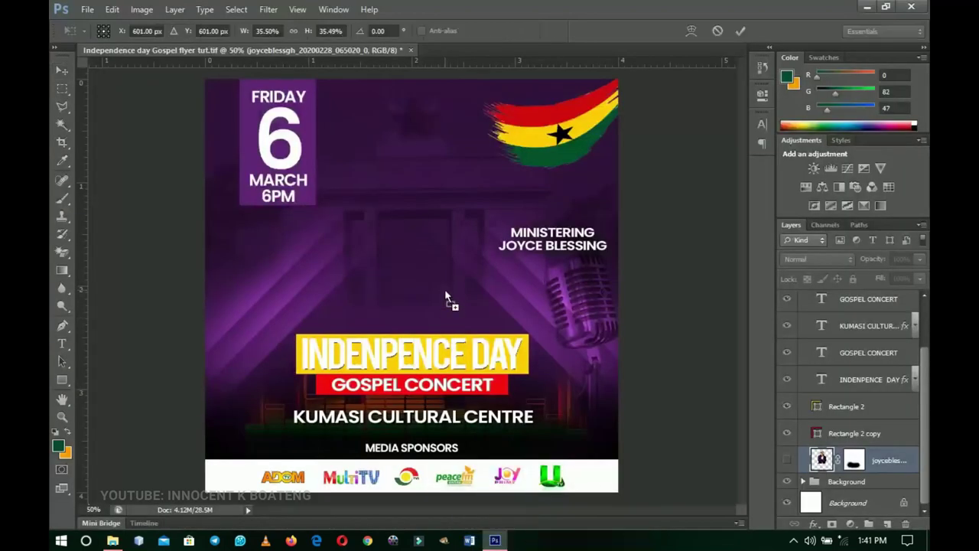
{"action": "left_click_drag", "start_coordinate": [618, 80], "coordinate": [536, 218]}
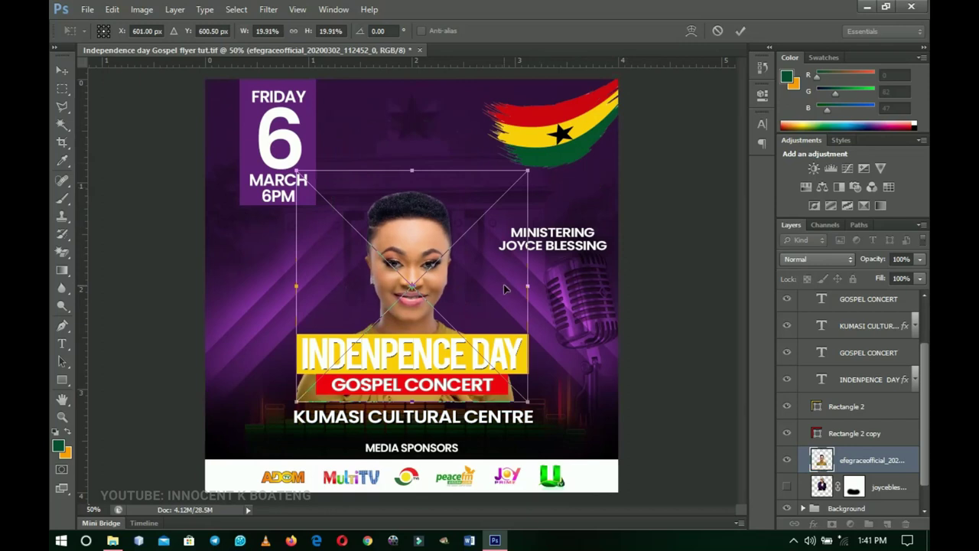
{"action": "key", "text": "Return"}
Move the new portrait up so its shoulders sit above the yellow banner, and center it horizontally on the canvas.
{"action": "left_click_drag", "start_coordinate": [498, 348], "coordinate": [497, 277]}
{"action": "key", "text": "ctrl+a"}
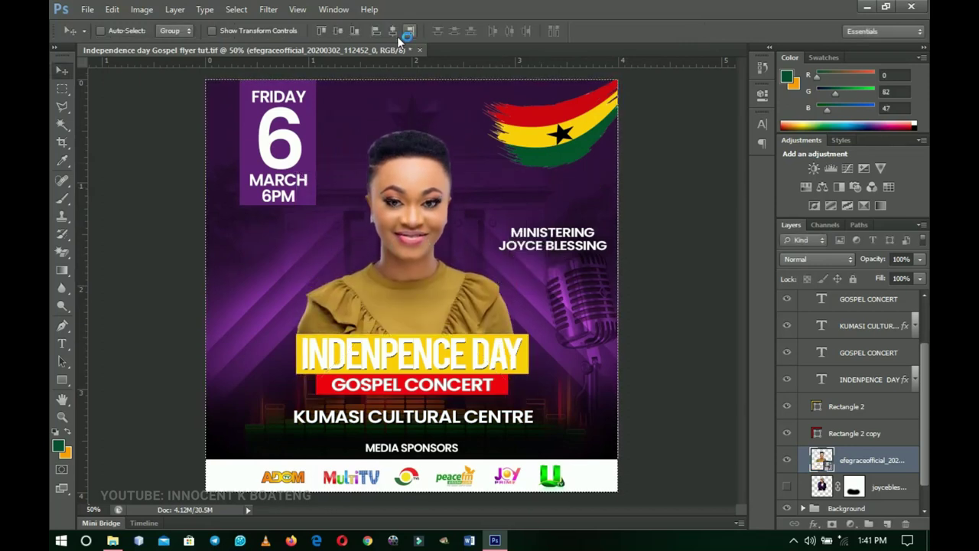
{"action": "left_click", "coordinate": [393, 32]}
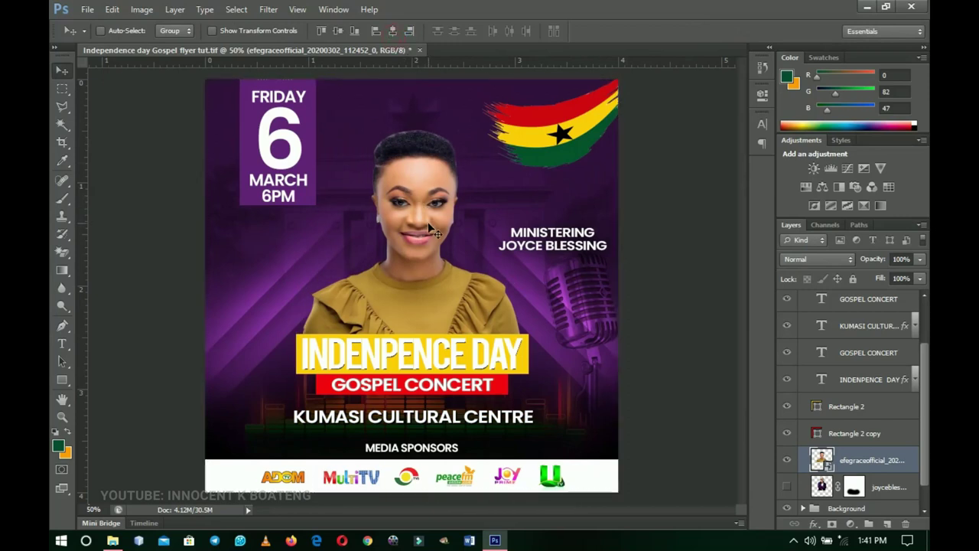
Scale the new artist portrait up very slightly, keeping it centered behind the yellow title banner.
{"action": "key", "text": "ctrl+t"}
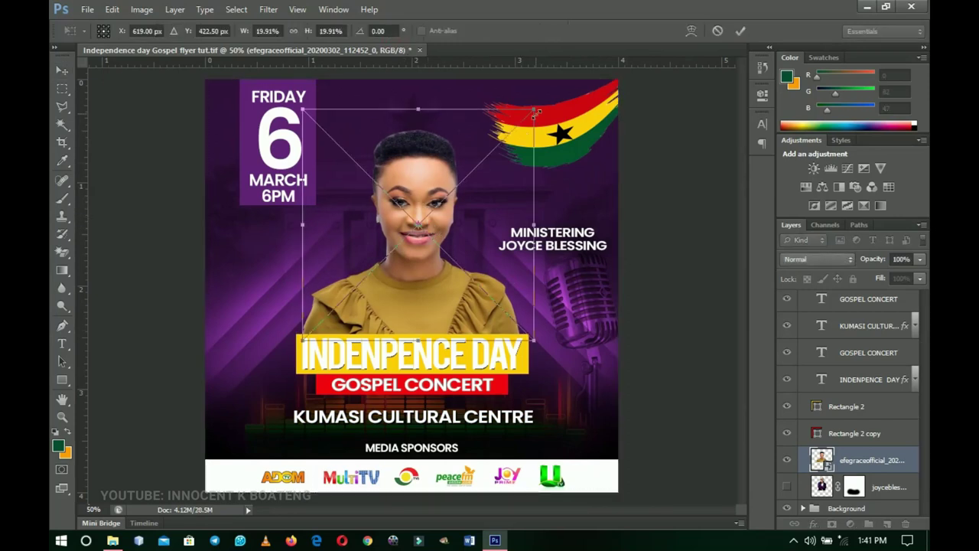
{"action": "left_click_drag", "start_coordinate": [536, 109], "coordinate": [538, 104]}
{"action": "key", "text": "Return"}
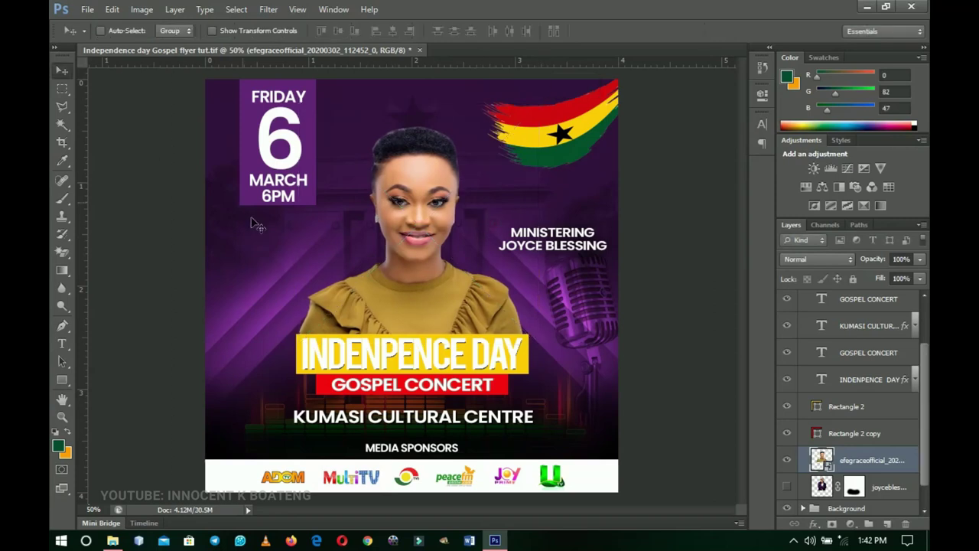
Recolor the Background group's Color Fill 1 to the golden brown #b99036 sampled from the artist's dress, leaving the Main and Background groups collapsed.
{"action": "scroll", "coordinate": [802, 368], "scroll_direction": "up", "scroll_amount": 3}
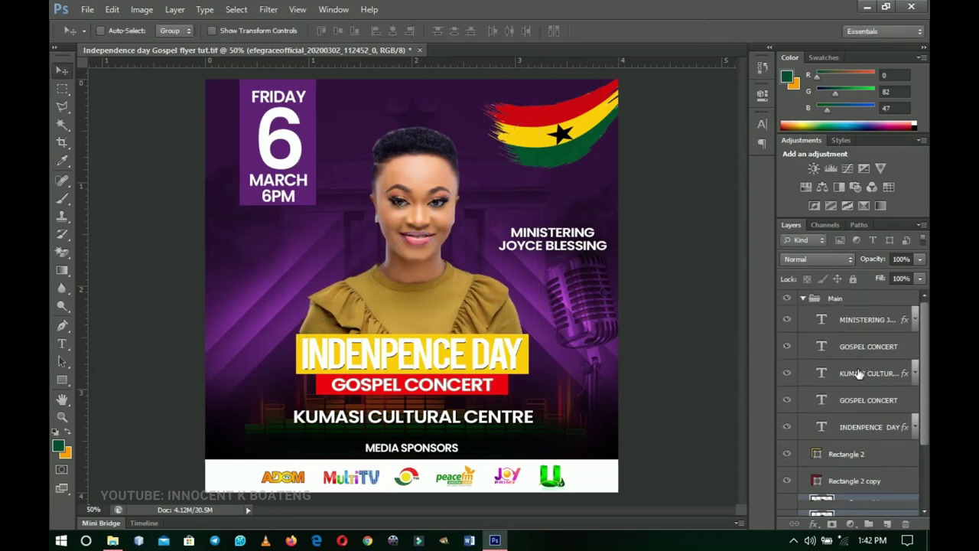
{"action": "left_click", "coordinate": [802, 369]}
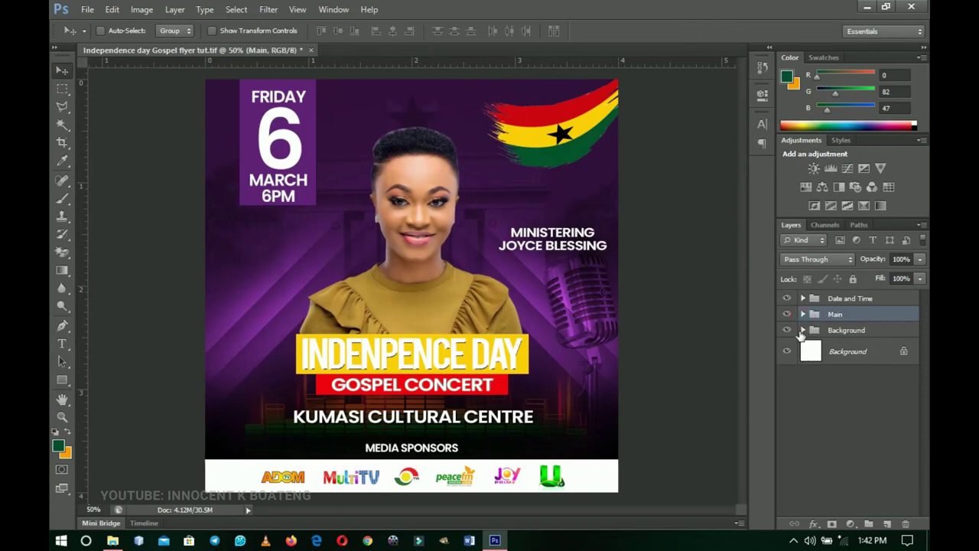
{"action": "left_click", "coordinate": [801, 335]}
{"action": "left_click", "coordinate": [803, 329]}
{"action": "scroll", "coordinate": [826, 394], "scroll_direction": "down", "scroll_amount": 3}
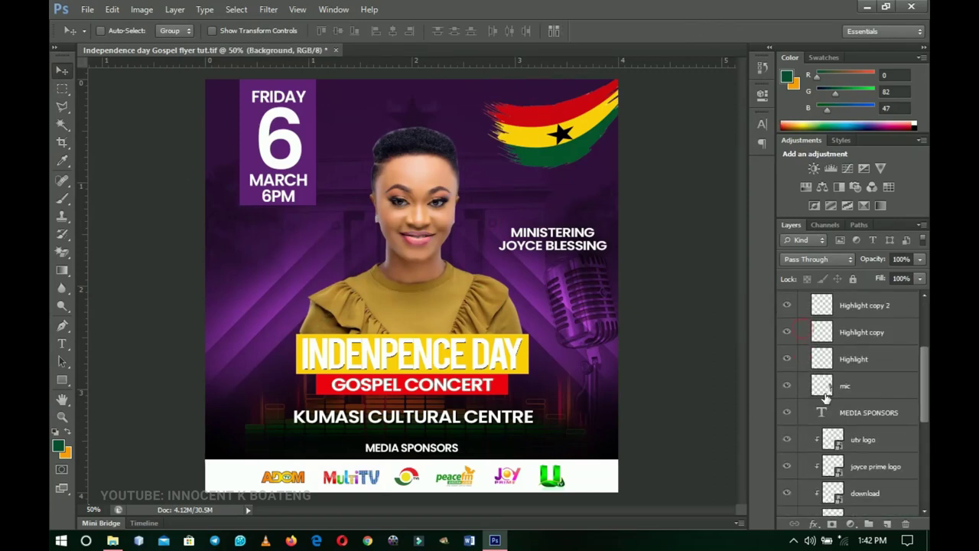
{"action": "scroll", "coordinate": [825, 394], "scroll_direction": "down", "scroll_amount": 5}
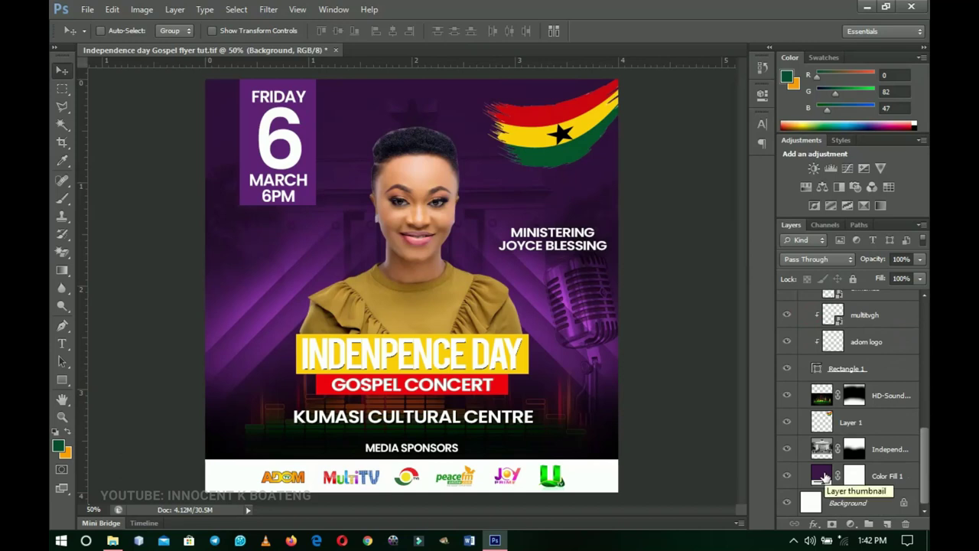
{"action": "double_click", "coordinate": [821, 476]}
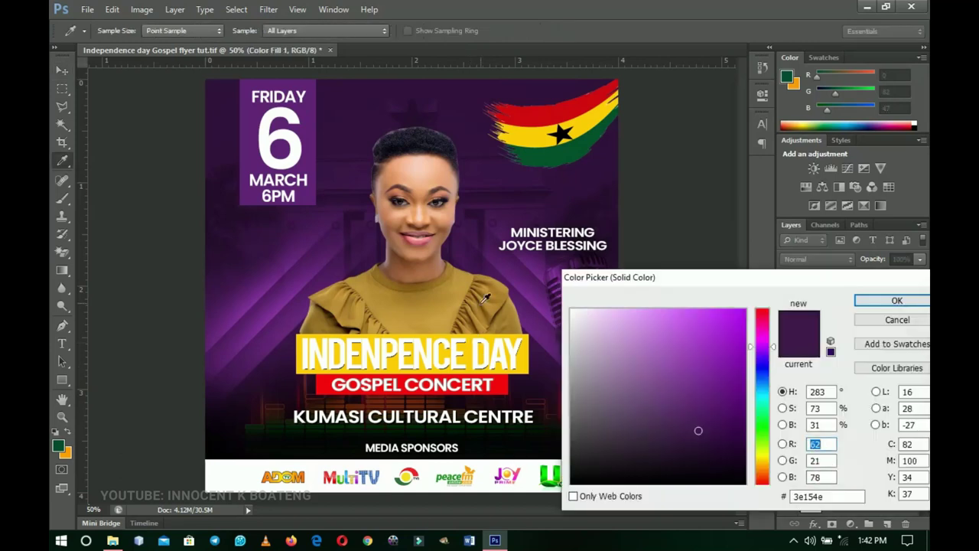
{"action": "left_click", "coordinate": [443, 289]}
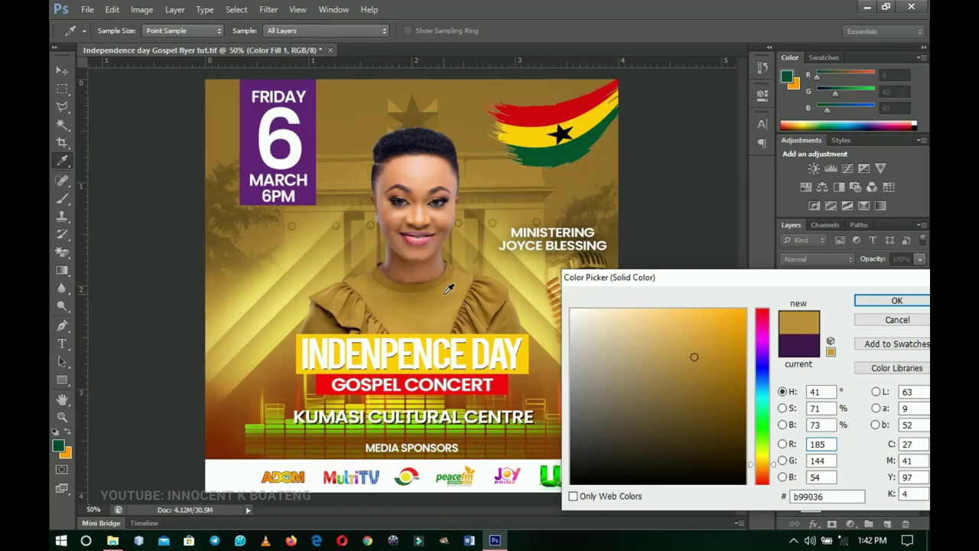
{"action": "left_click", "coordinate": [873, 302]}
{"action": "scroll", "coordinate": [805, 413], "scroll_direction": "up", "scroll_amount": 10}
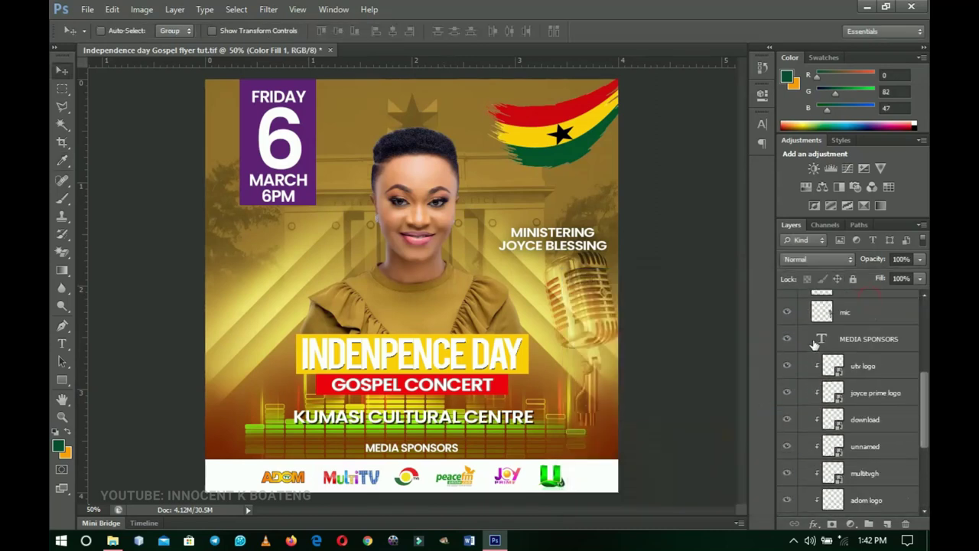
{"action": "left_click", "coordinate": [806, 330]}
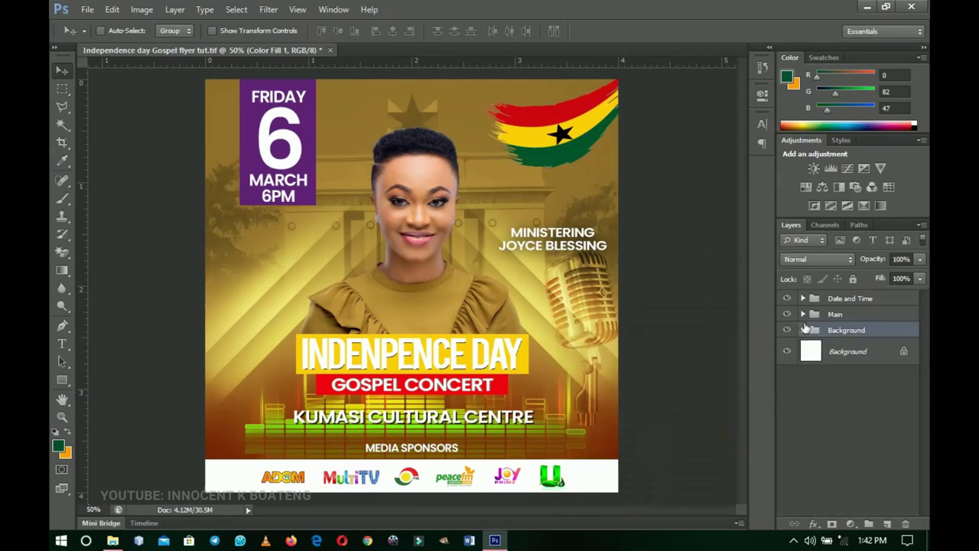
Recolor the date block's Rectangle 3 to the light gold #d4bf4c sampled from the backdrop's bright rays.
{"action": "left_click", "coordinate": [803, 298]}
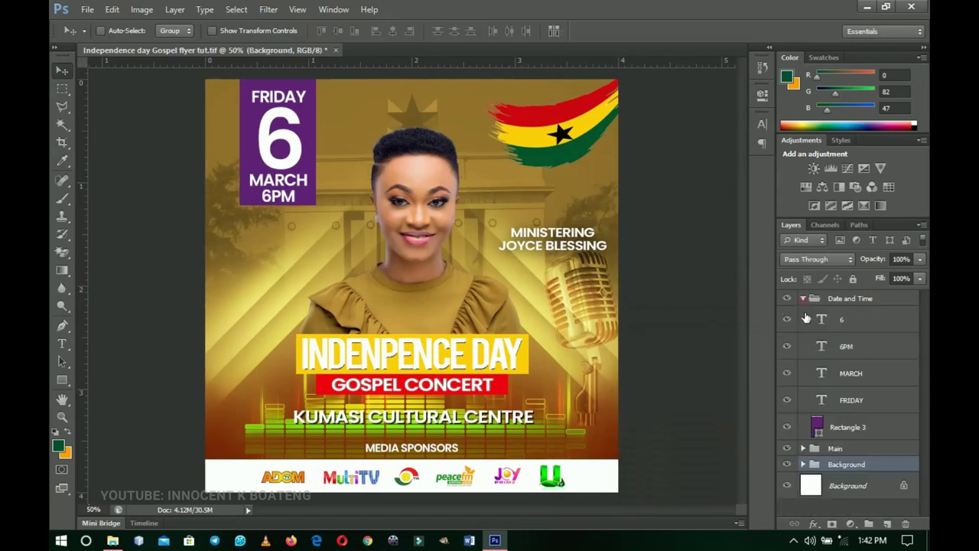
{"action": "double_click", "coordinate": [818, 433]}
{"action": "left_click", "coordinate": [530, 274]}
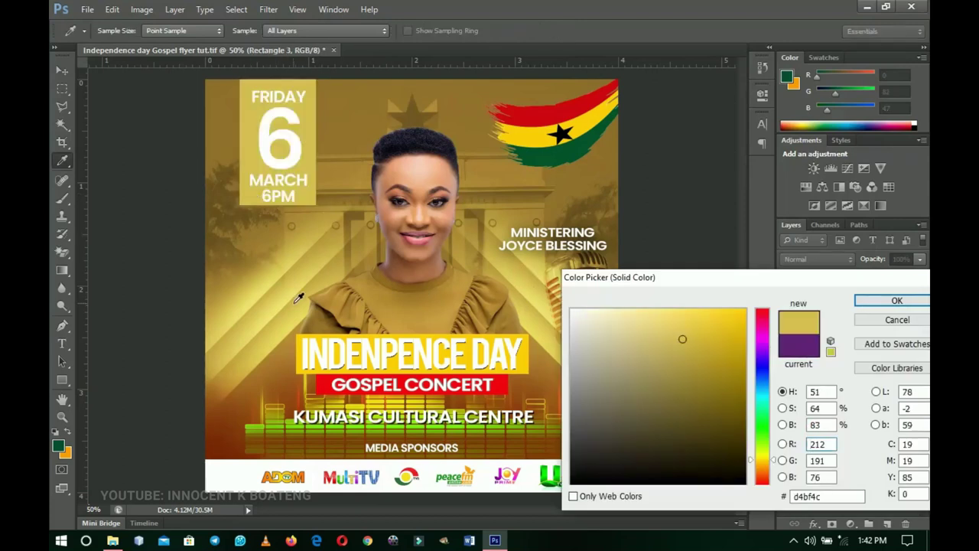
{"action": "left_click", "coordinate": [899, 300]}
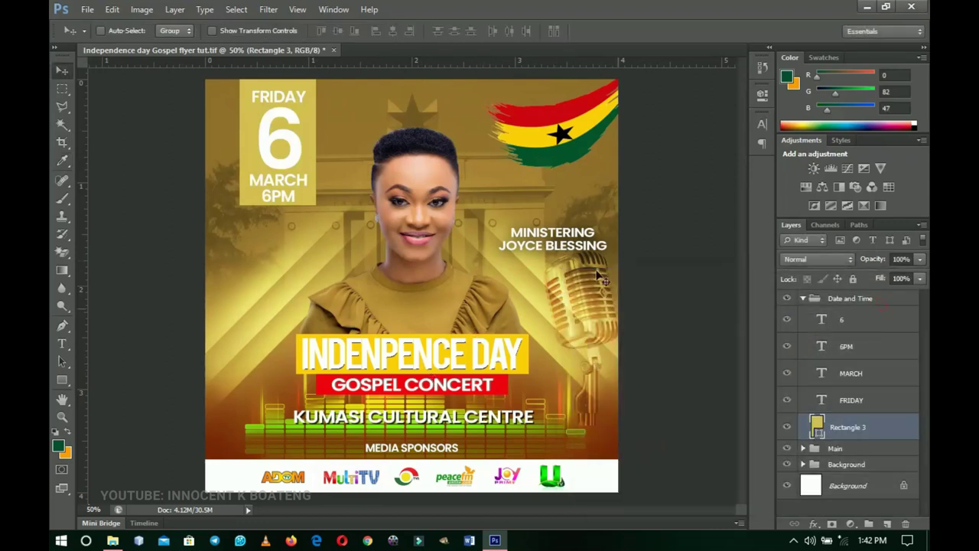